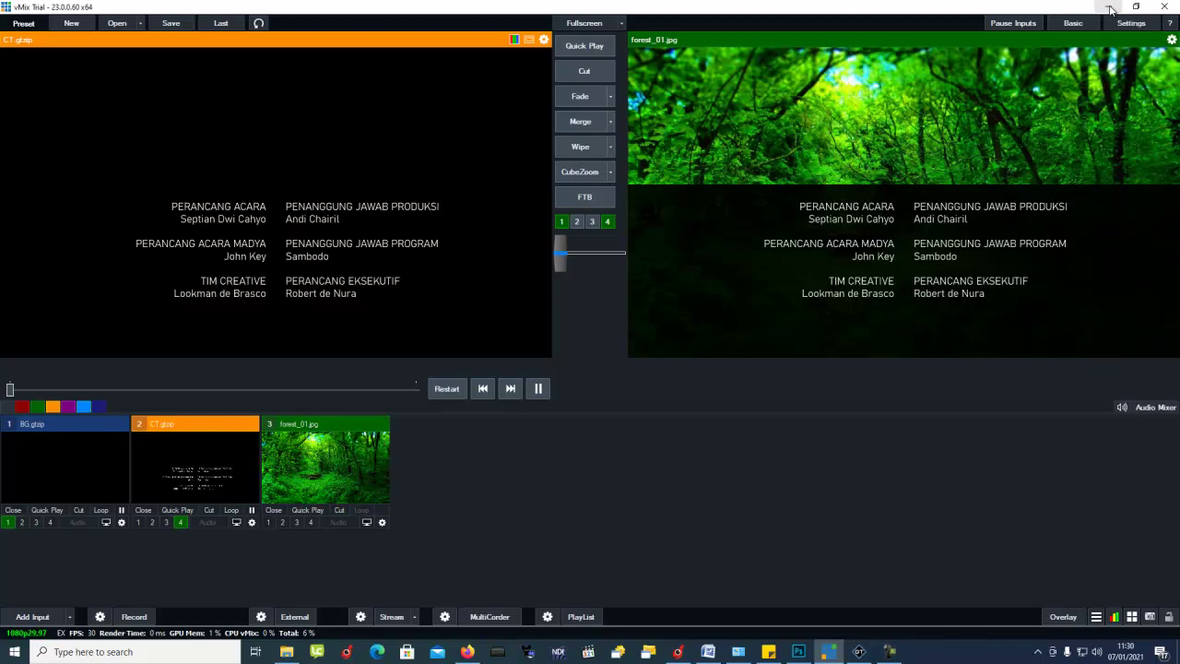
Step: Minimise vMix and File Explorer, then bring GT Designer Advanced forward showing CT.gtzip
{"action": "left_click", "coordinate": [1111, 9]}
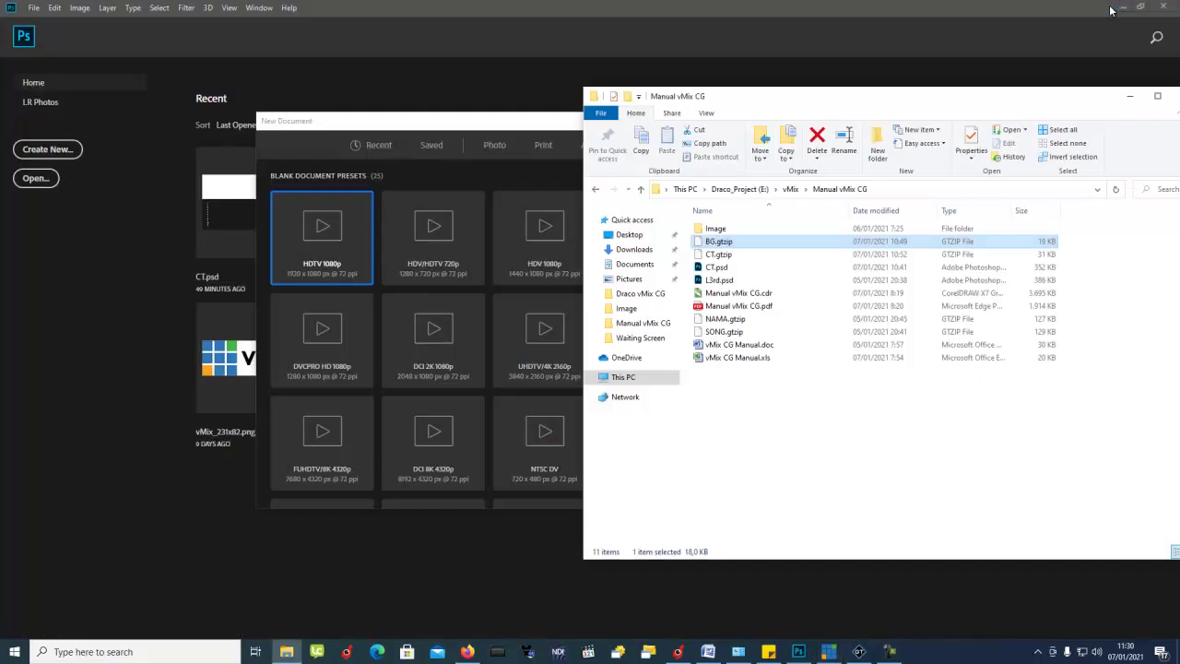
{"action": "left_click", "coordinate": [1130, 97]}
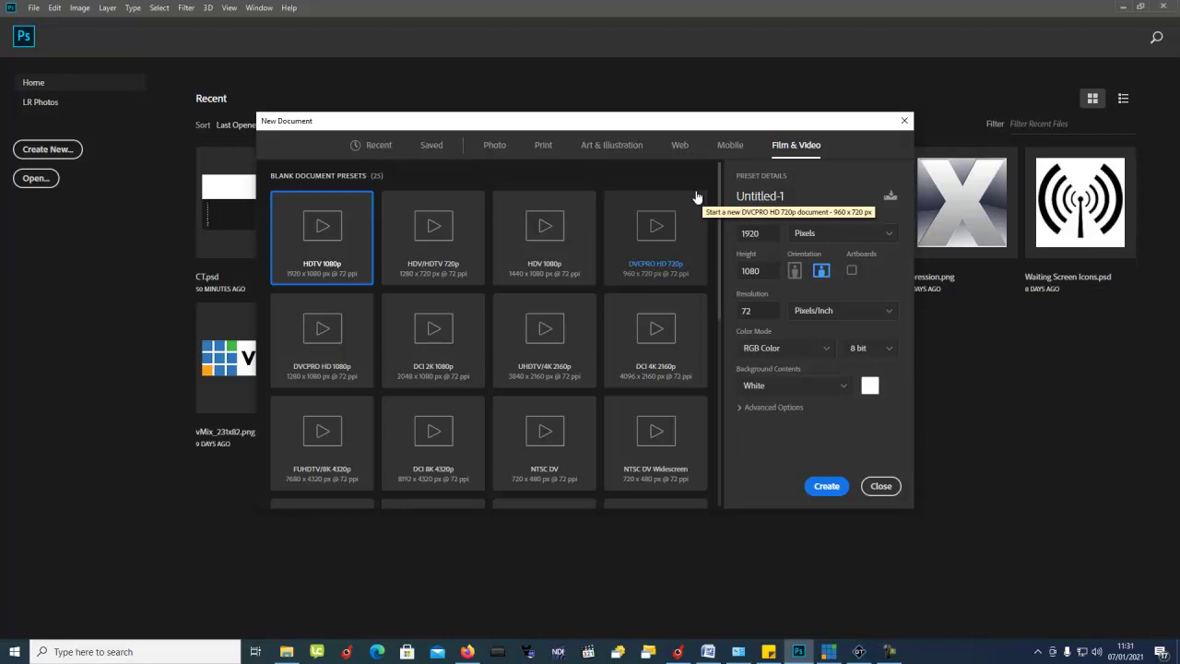
{"action": "left_click", "coordinate": [827, 653]}
{"action": "left_click", "coordinate": [858, 653]}
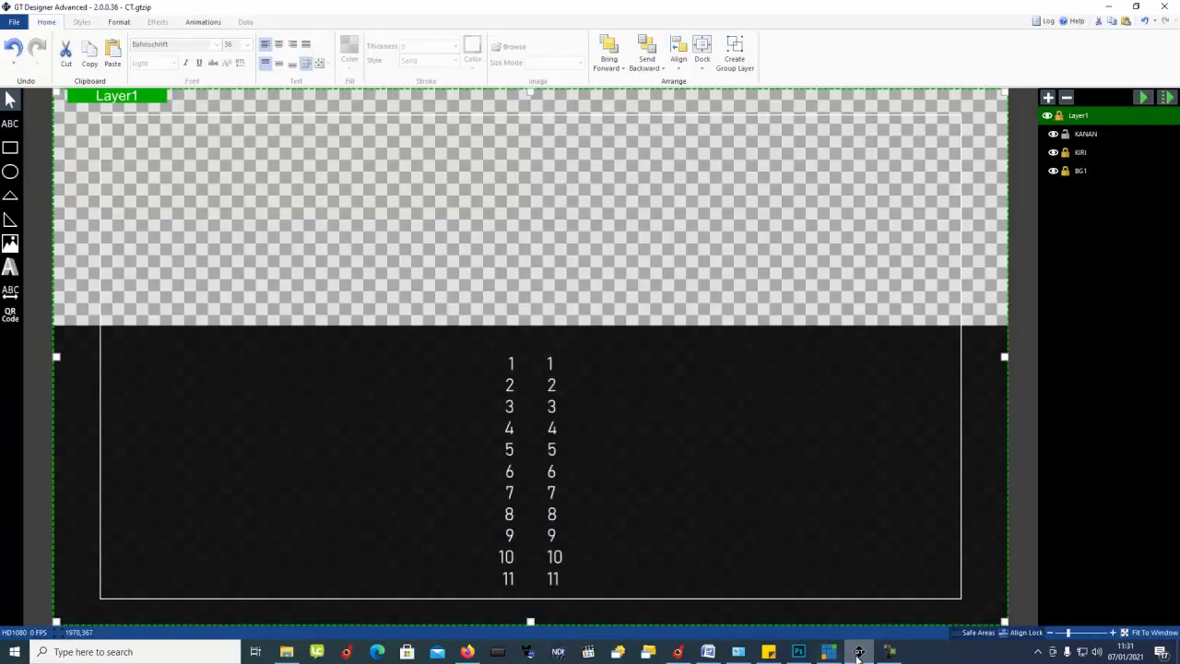
Step: Replace CT.gtzip with a new blank HD1080 design, then minimise GT Designer Advanced
{"action": "left_click", "coordinate": [16, 21]}
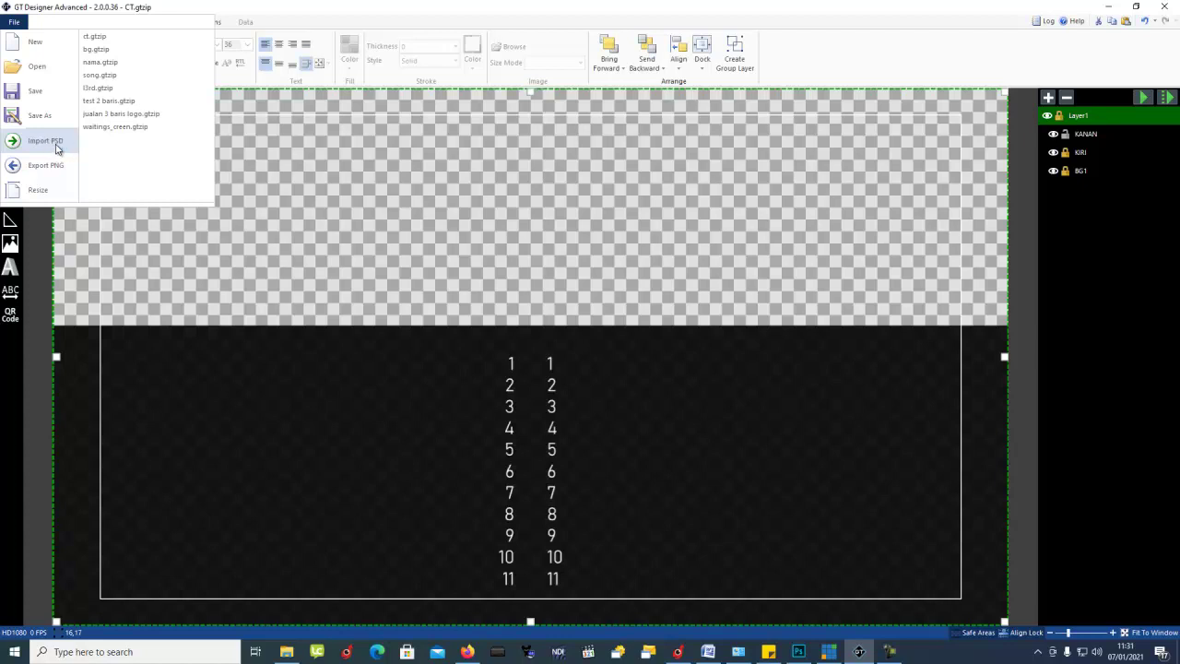
{"action": "left_click", "coordinate": [1054, 136]}
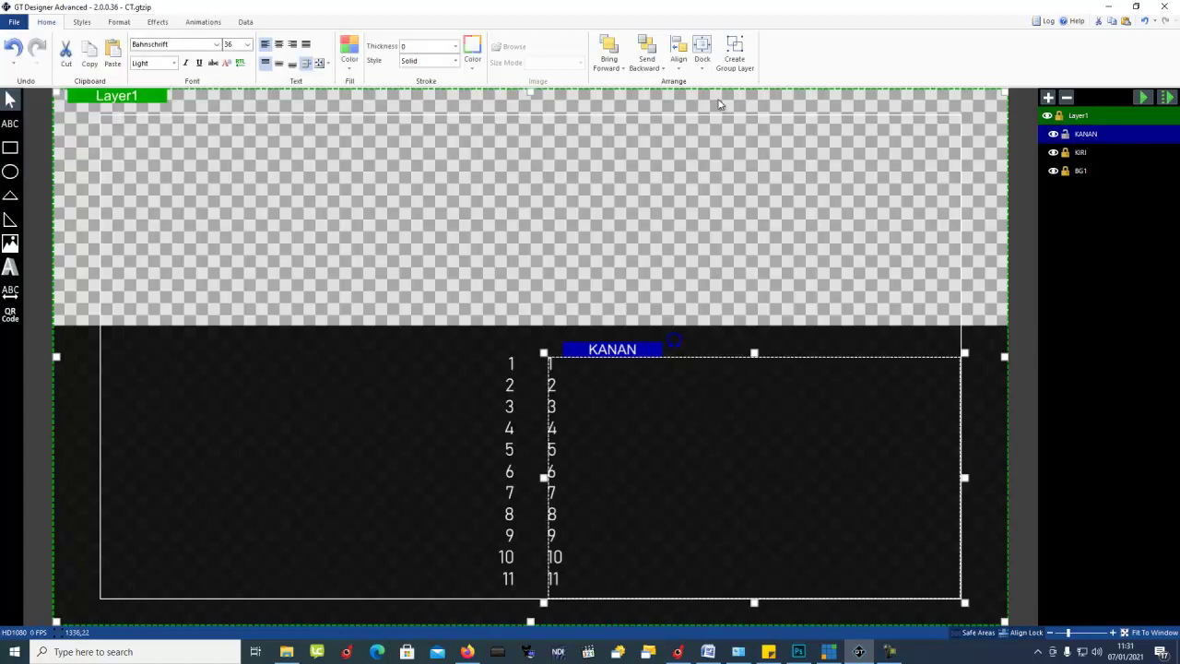
{"action": "left_click", "coordinate": [15, 22]}
{"action": "left_click", "coordinate": [20, 48]}
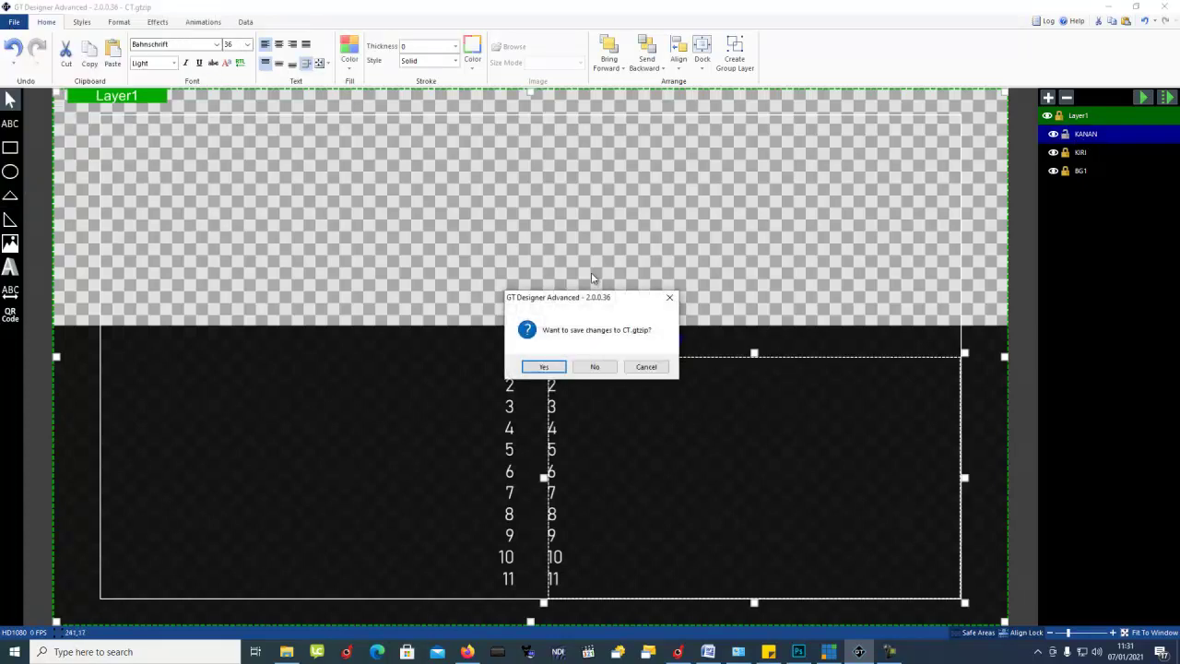
{"action": "left_click", "coordinate": [594, 369]}
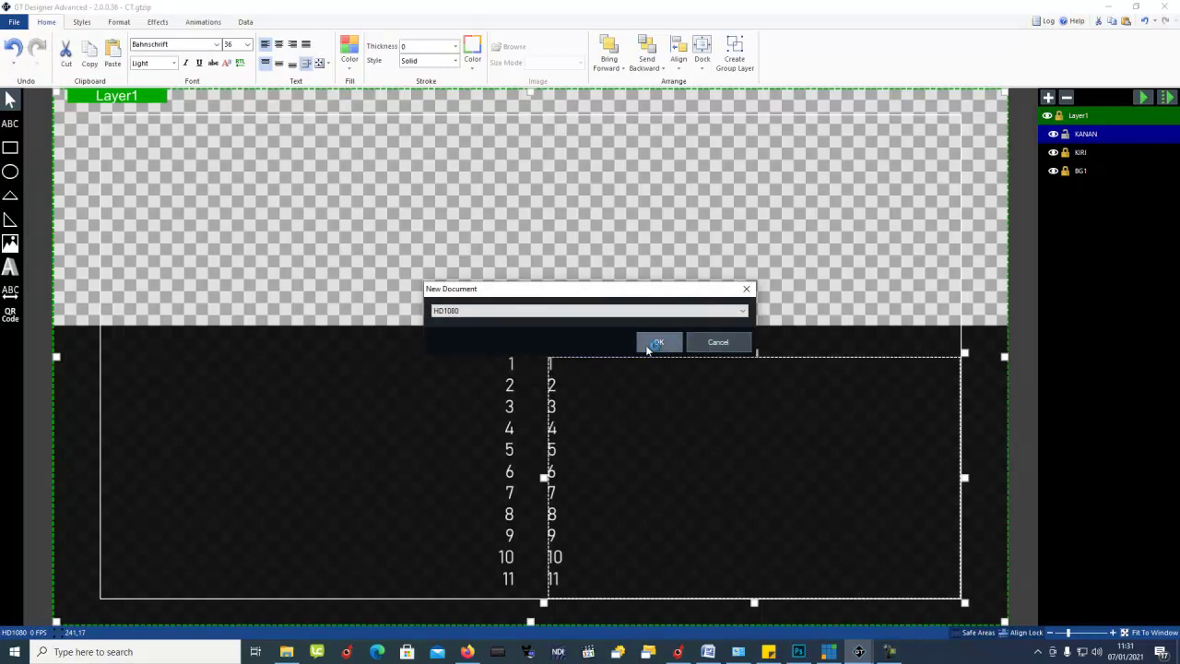
{"action": "left_click", "coordinate": [662, 348]}
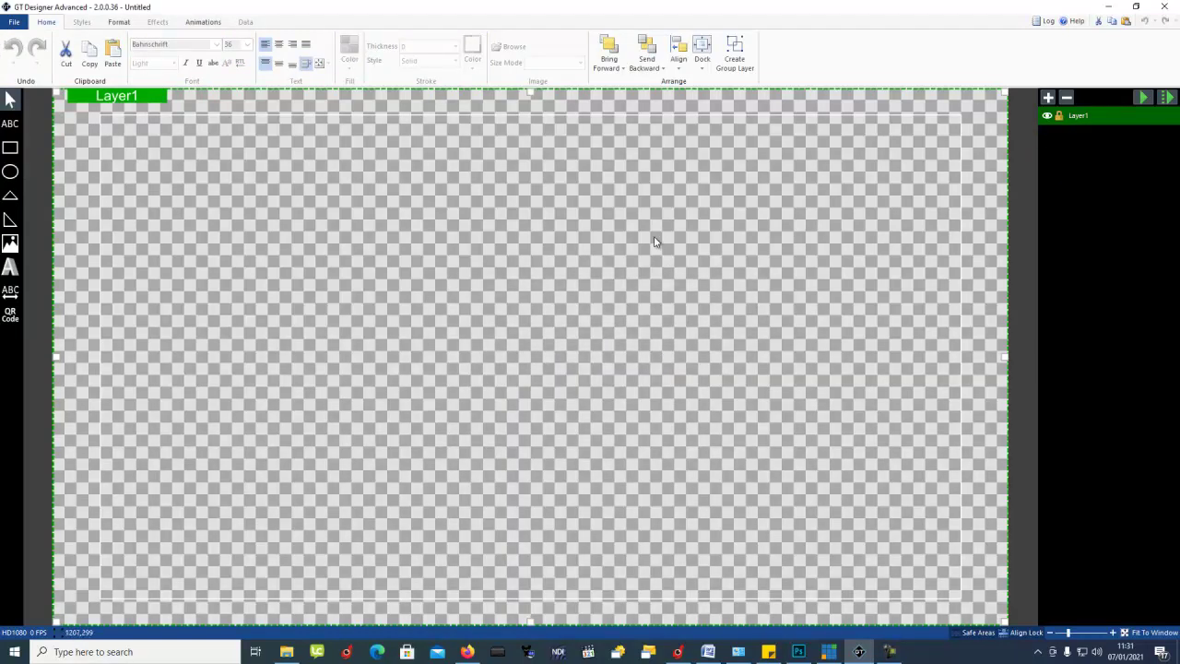
{"action": "left_click", "coordinate": [1108, 8]}
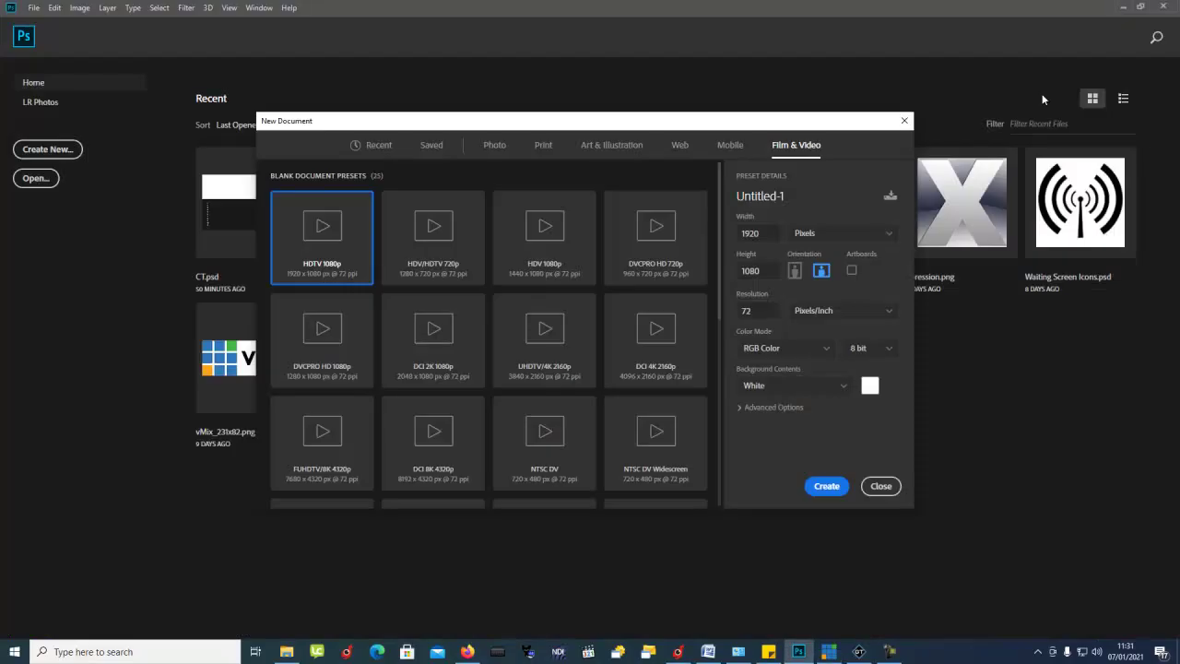
Step: Minimise vMix and cancel Photoshop's New Document setup
{"action": "left_click", "coordinate": [1108, 6]}
{"action": "key", "text": "Escape"}
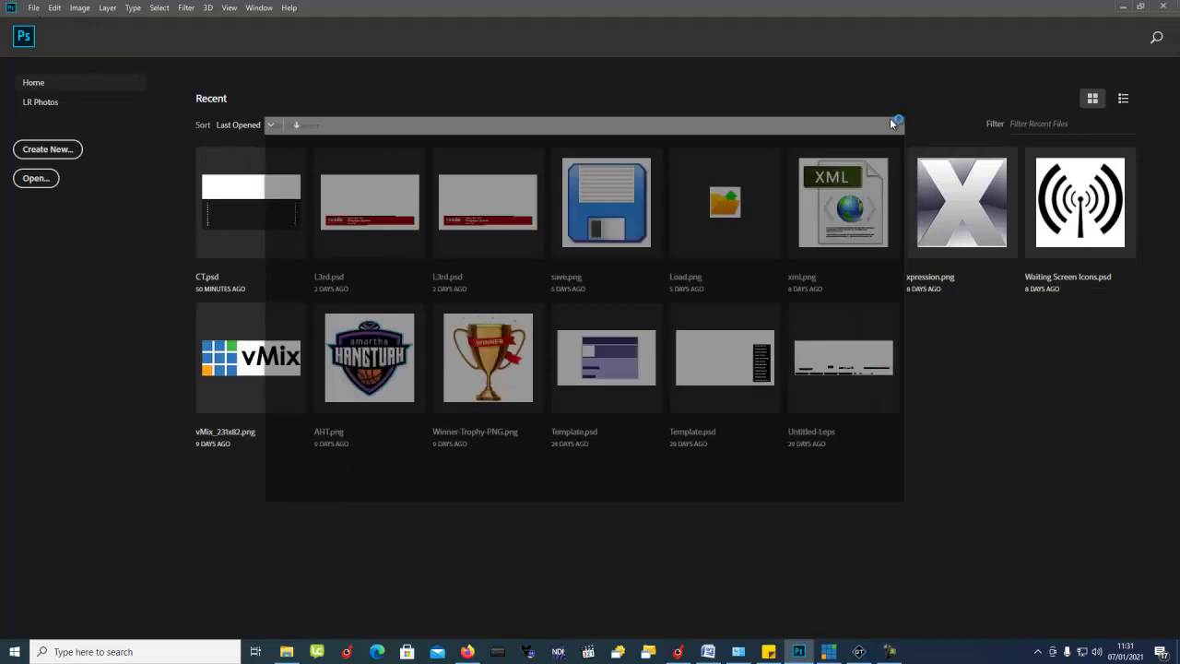
{"action": "left_click", "coordinate": [40, 11]}
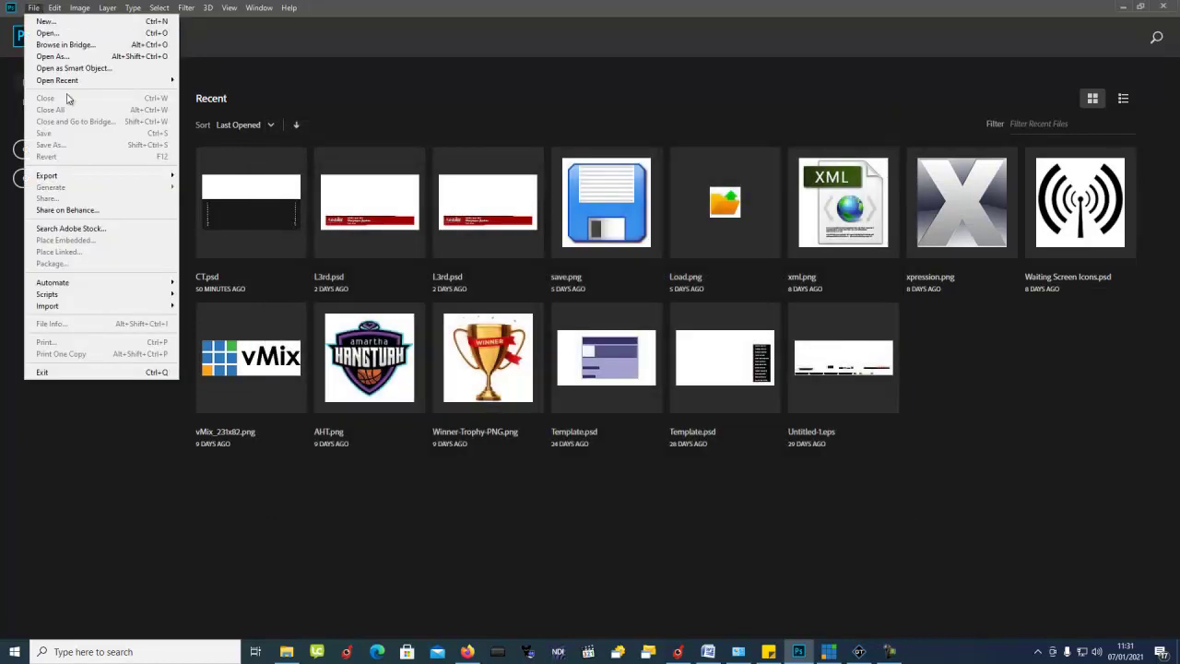
Step: Look at Help > System Info, close it, and dismiss the Help menu
{"action": "left_click", "coordinate": [261, 8]}
{"action": "mouse_move", "coordinate": [289, 7]}
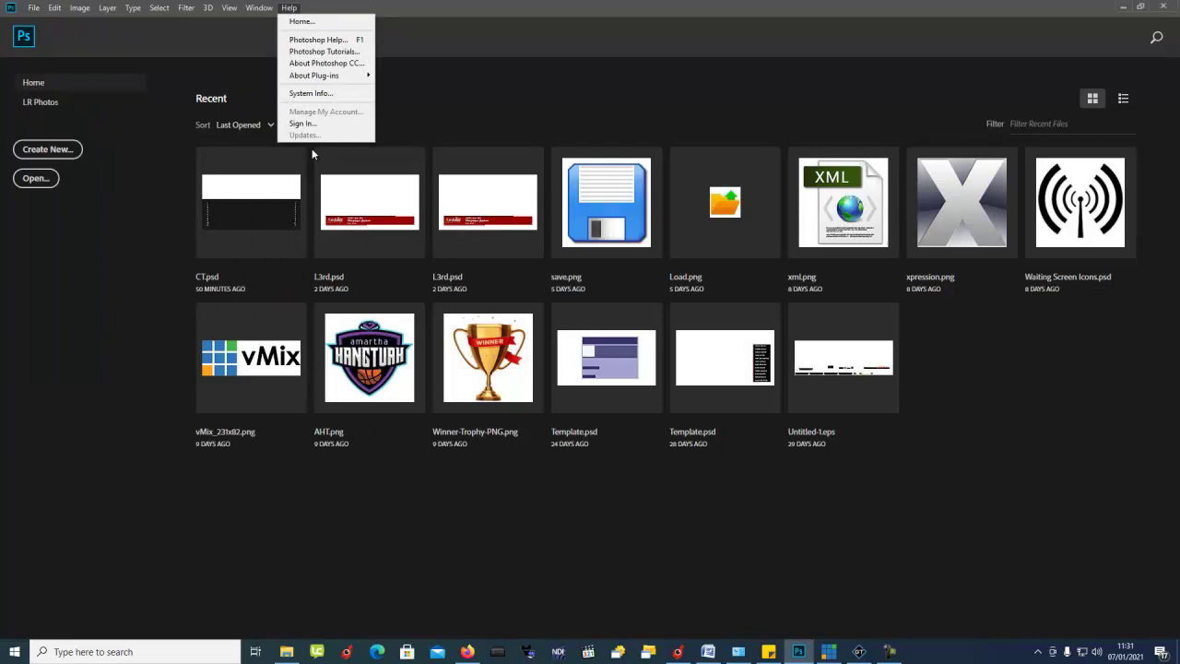
{"action": "left_click", "coordinate": [312, 93]}
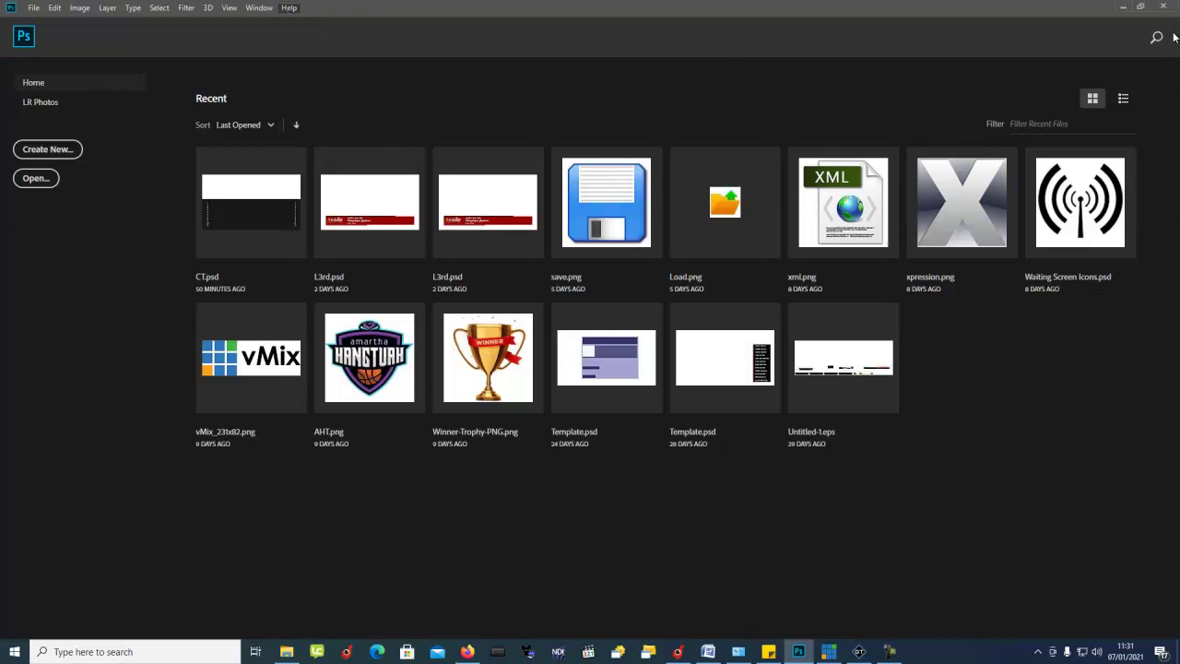
{"action": "left_click", "coordinate": [747, 134]}
{"action": "left_click", "coordinate": [288, 8]}
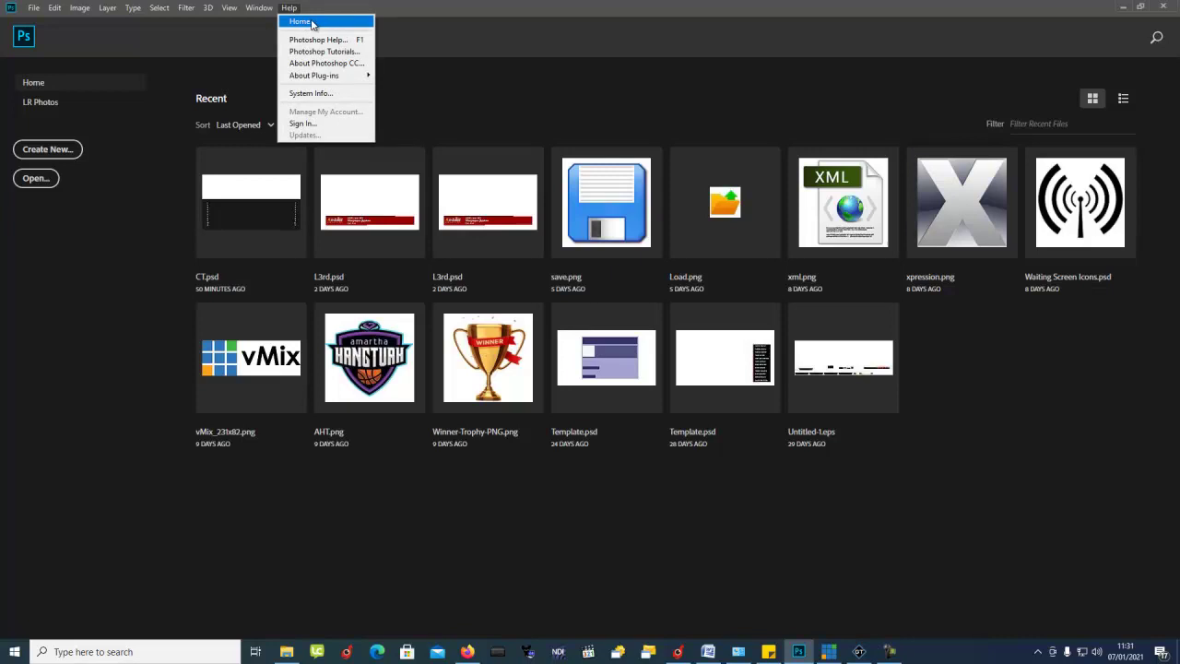
{"action": "left_click", "coordinate": [208, 63]}
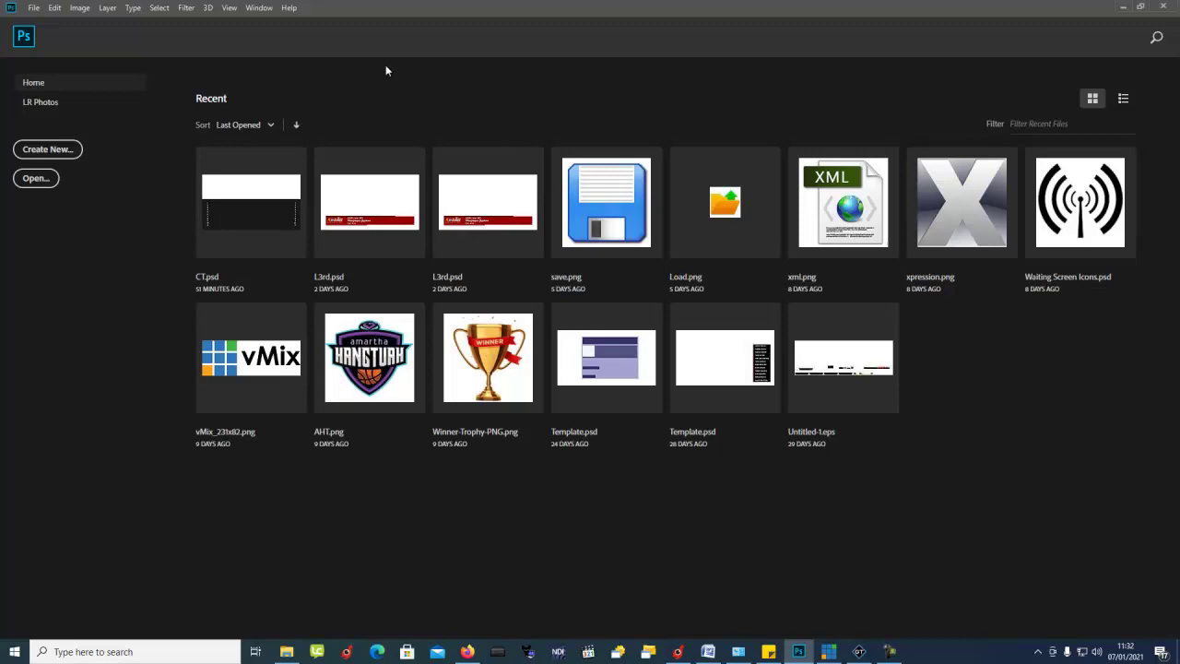
Step: Create a new 1920×1080 document from the Film & Video HDTV 1080p preset
{"action": "left_click", "coordinate": [34, 11]}
{"action": "left_click", "coordinate": [34, 11]}
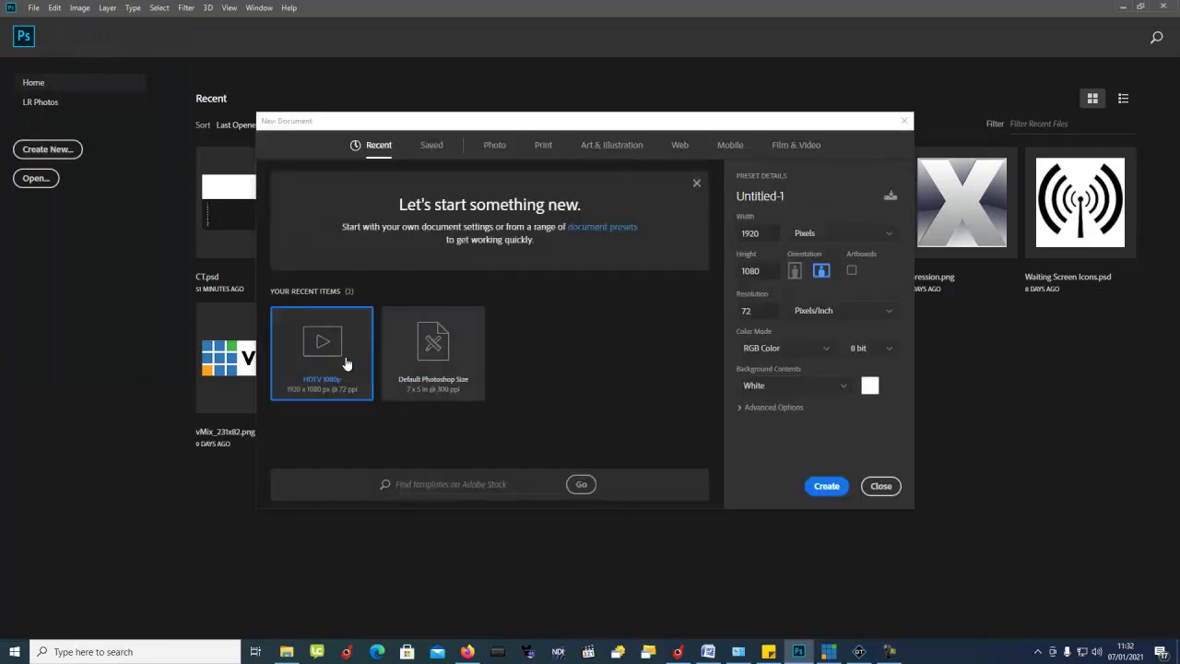
{"action": "left_click", "coordinate": [797, 147]}
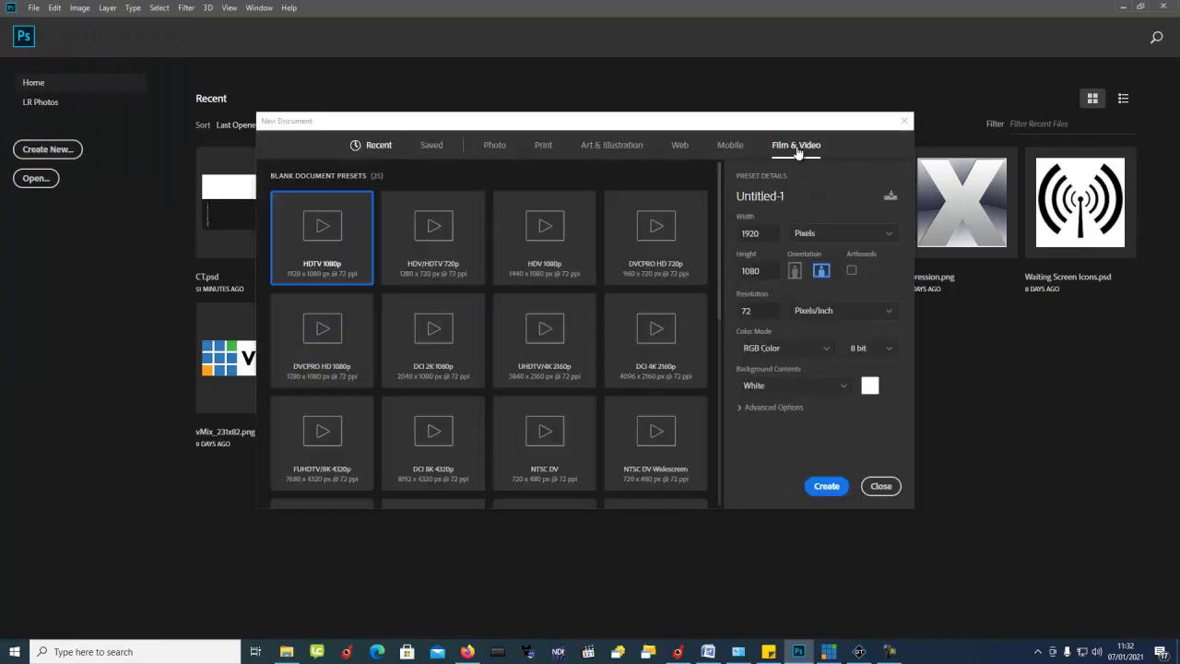
{"action": "double_click", "coordinate": [332, 245]}
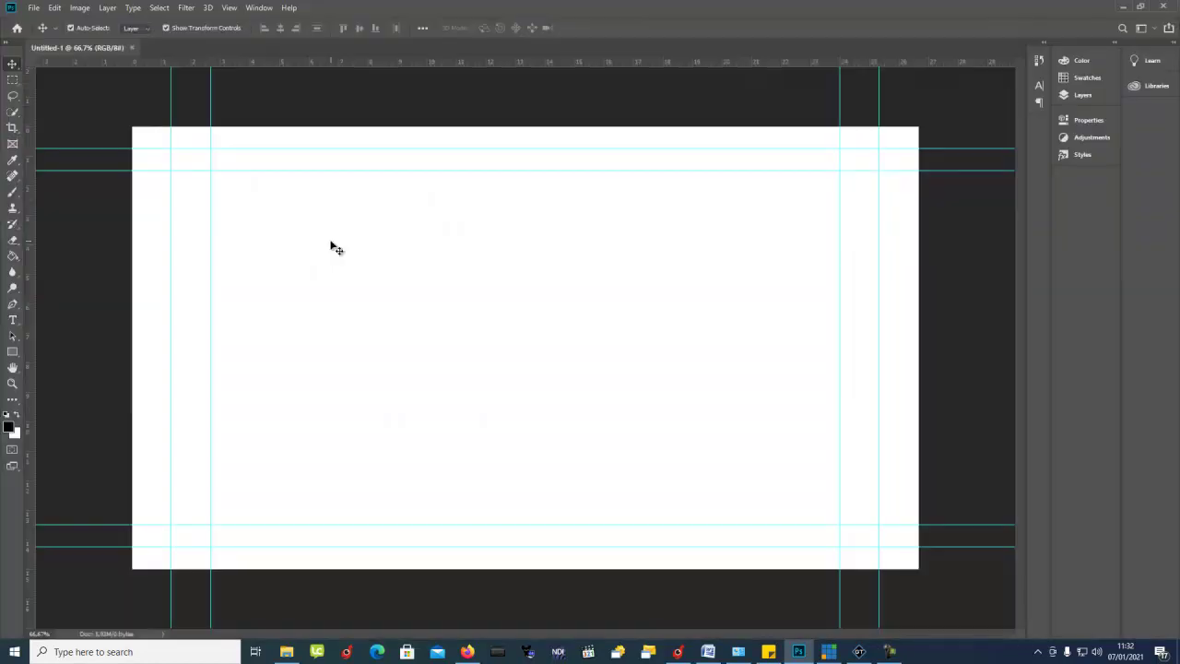
Step: Add a new Layer 1 and delete the white Background layer
{"action": "left_click", "coordinate": [1082, 96]}
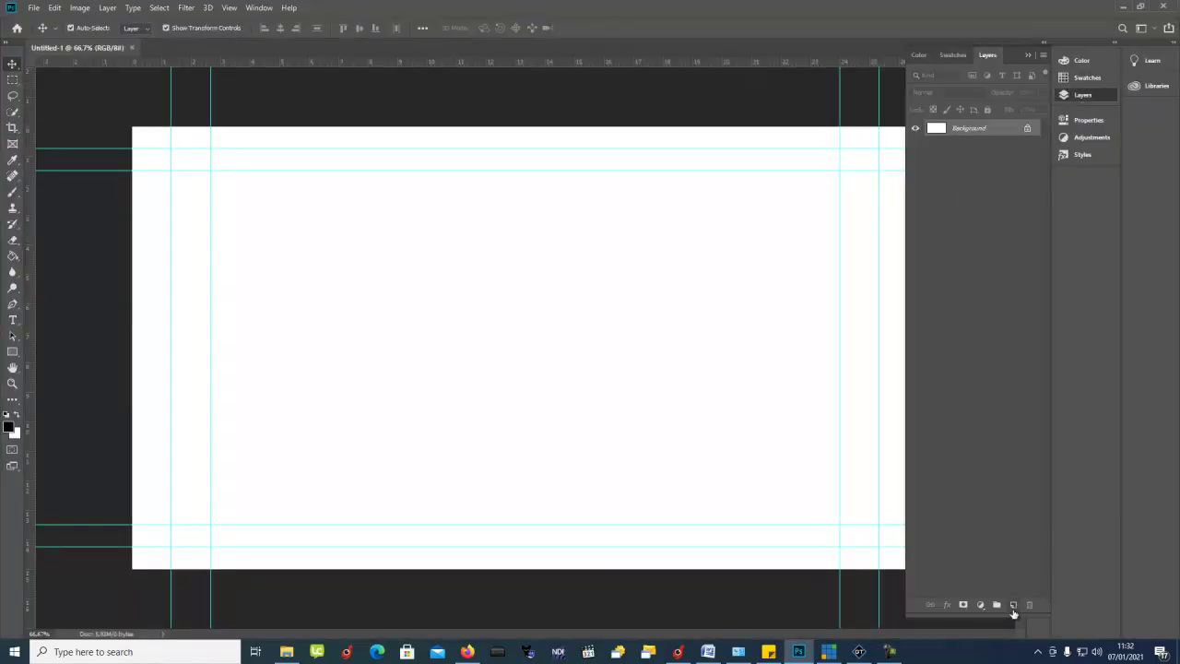
{"action": "left_click", "coordinate": [1013, 605]}
{"action": "left_click", "coordinate": [978, 146]}
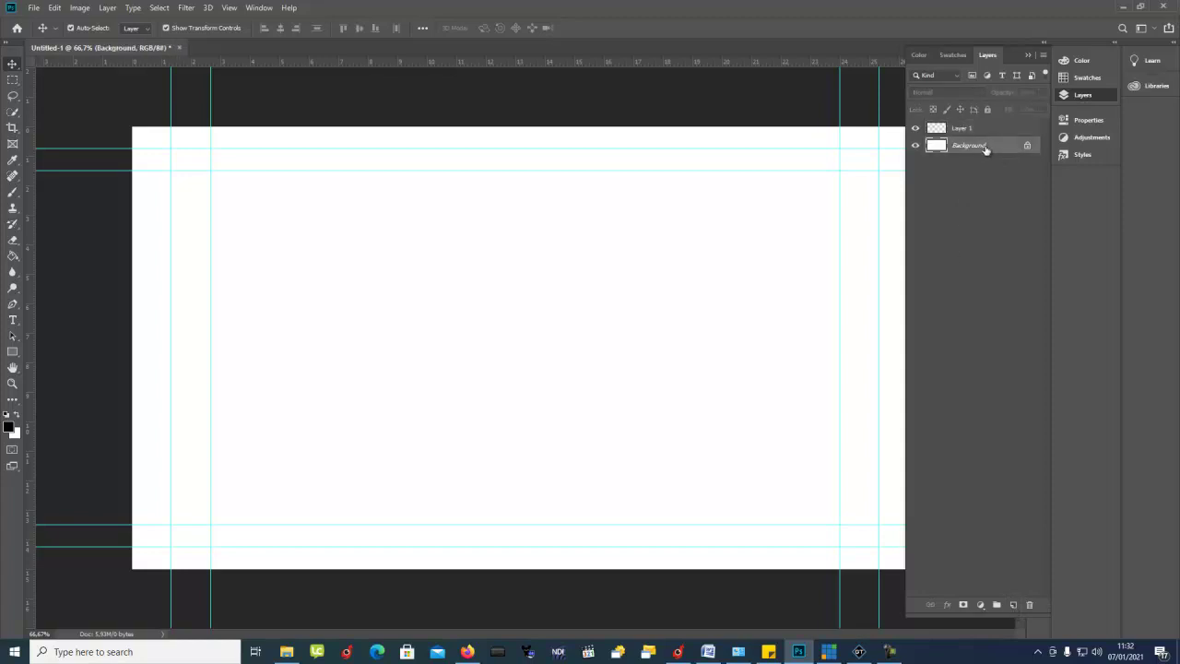
{"action": "left_click_drag", "start_coordinate": [986, 147], "coordinate": [1031, 604]}
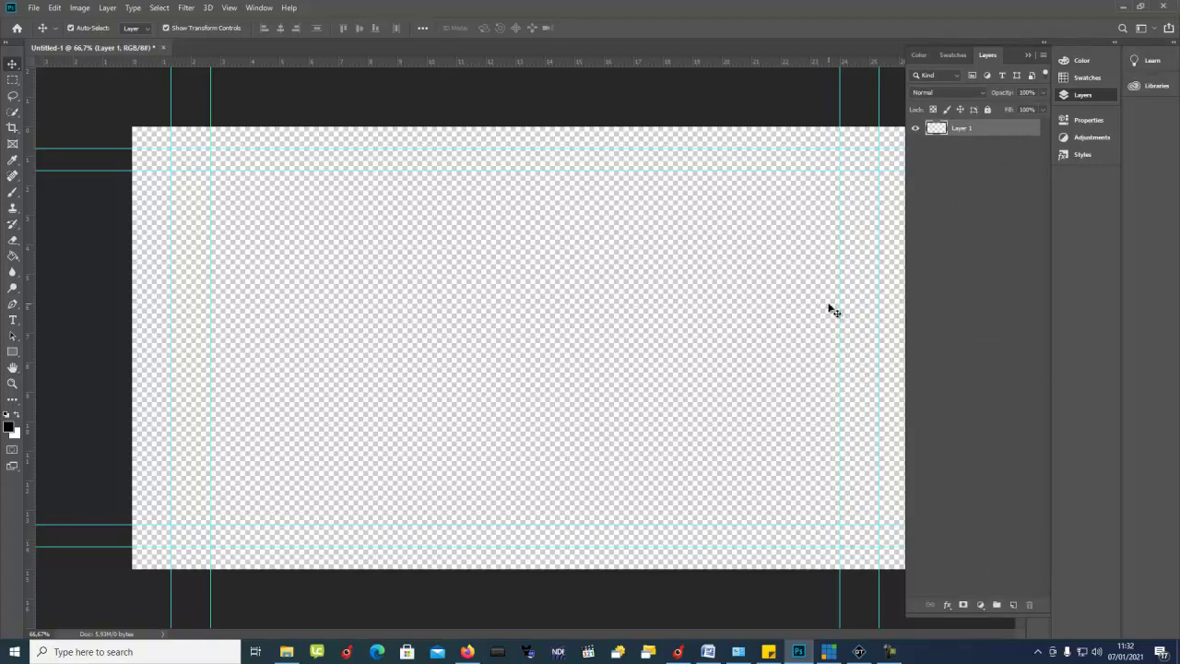
{"action": "left_click", "coordinate": [1027, 55]}
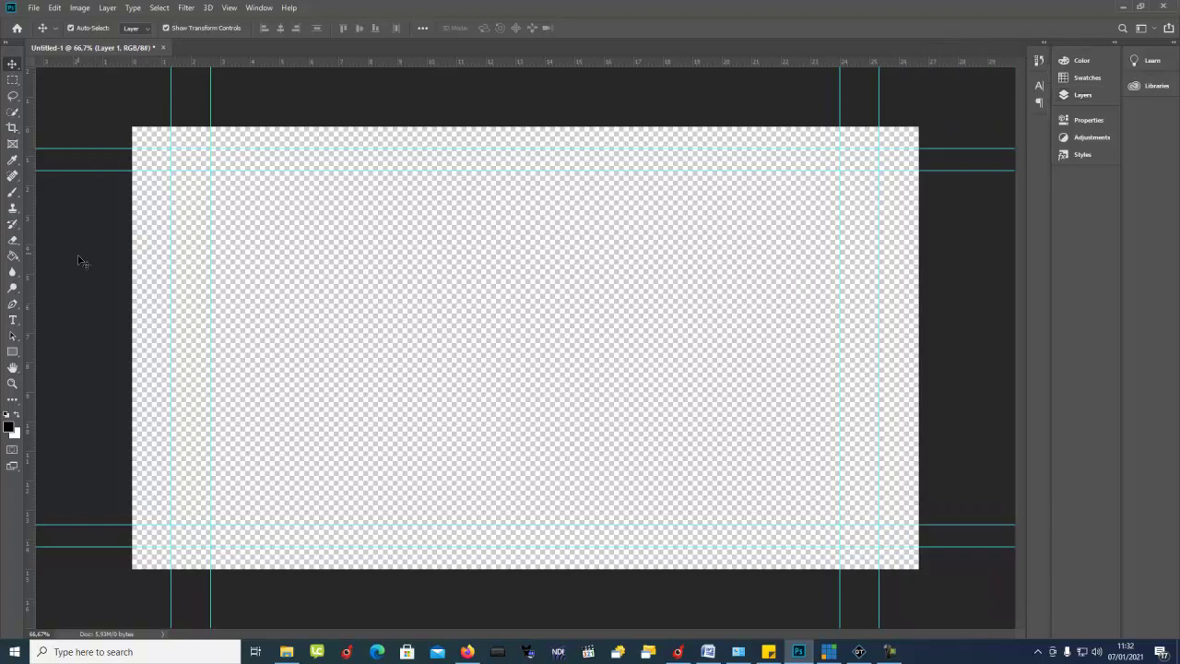
Step: Draw a black rectangle over the lower canvas and trim its left and top edges slightly
{"action": "left_click", "coordinate": [13, 351]}
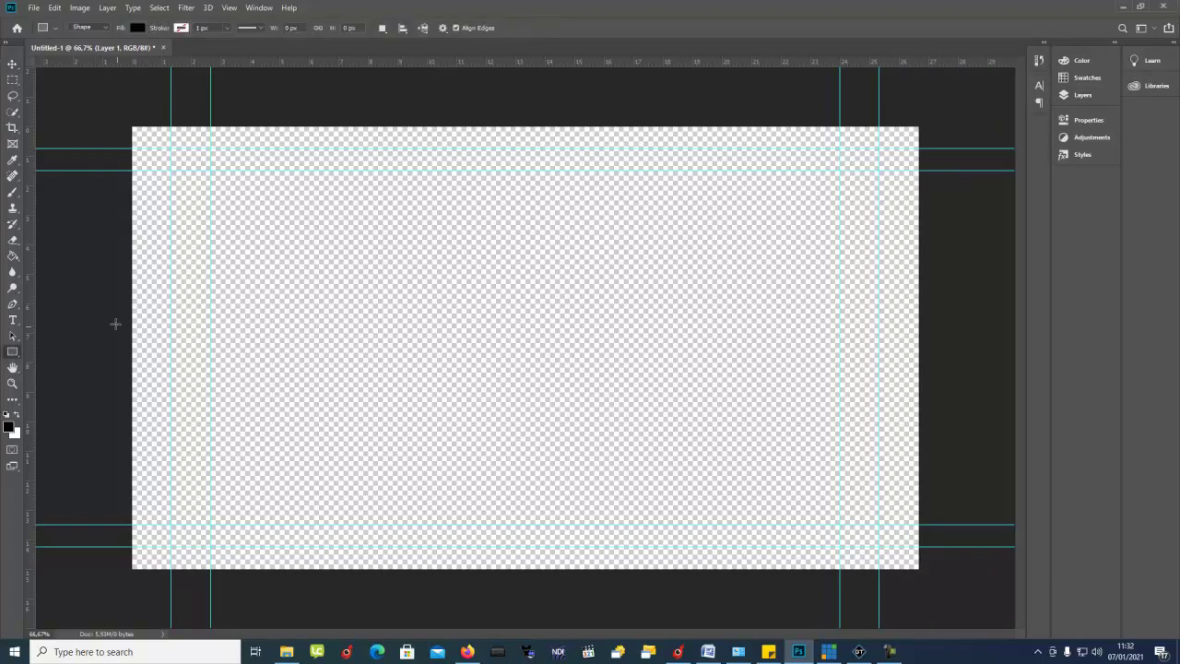
{"action": "left_click_drag", "start_coordinate": [112, 334], "coordinate": [922, 573]}
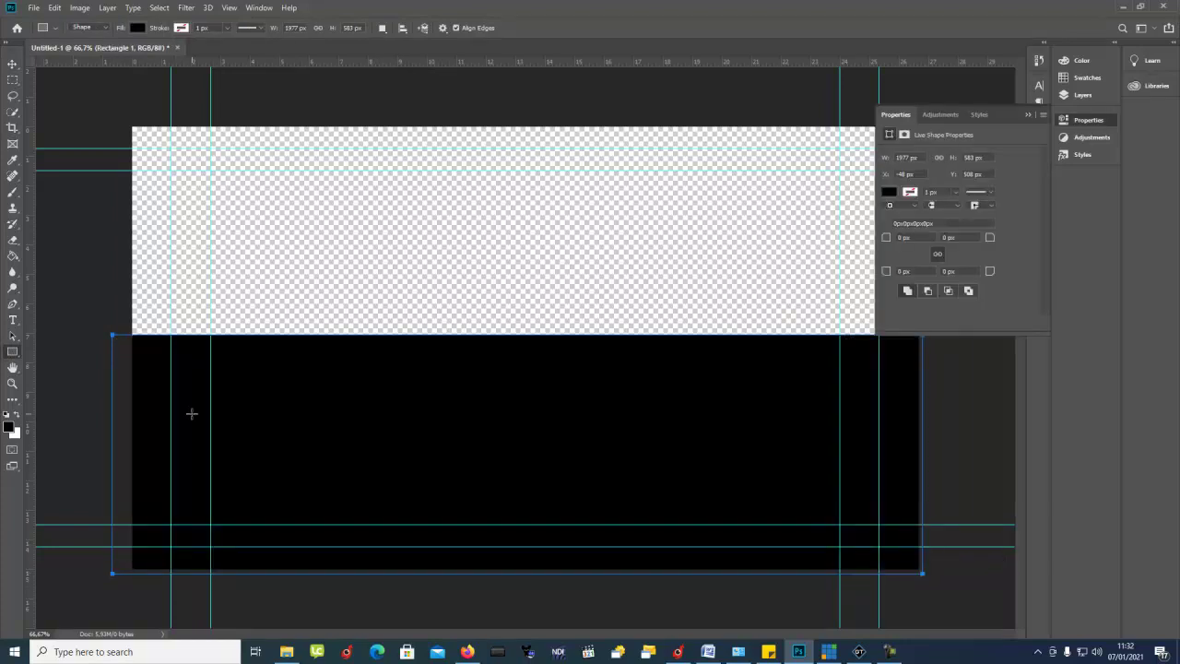
{"action": "key", "text": "ctrl+t"}
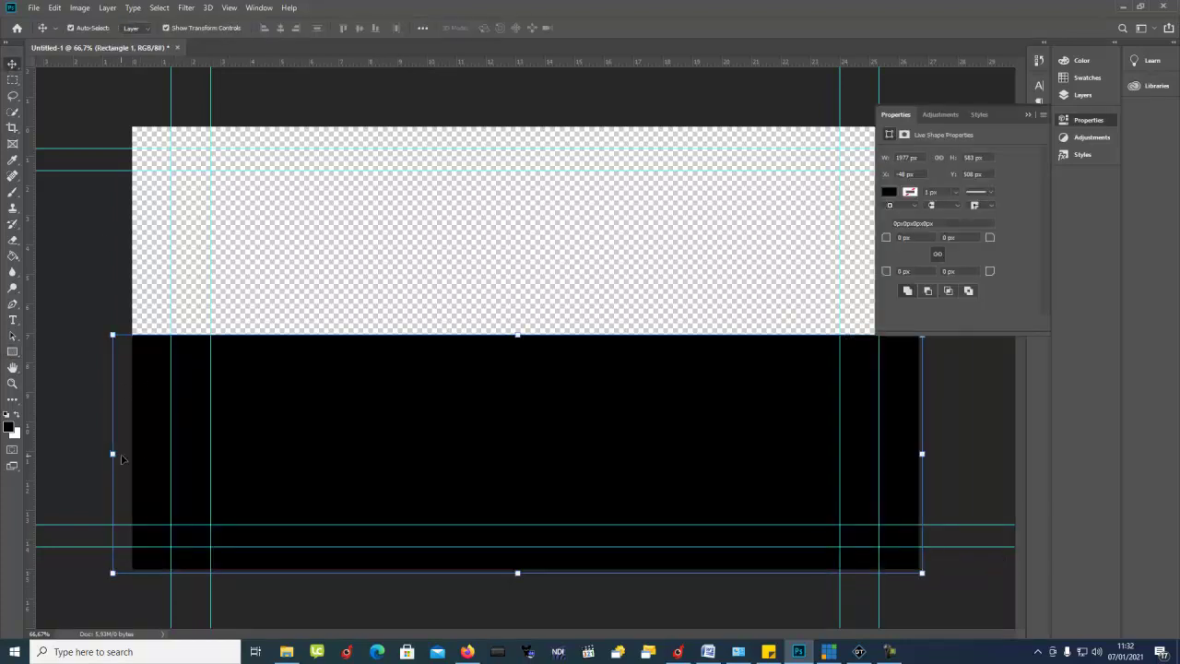
{"action": "left_click_drag", "start_coordinate": [113, 455], "coordinate": [130, 461]}
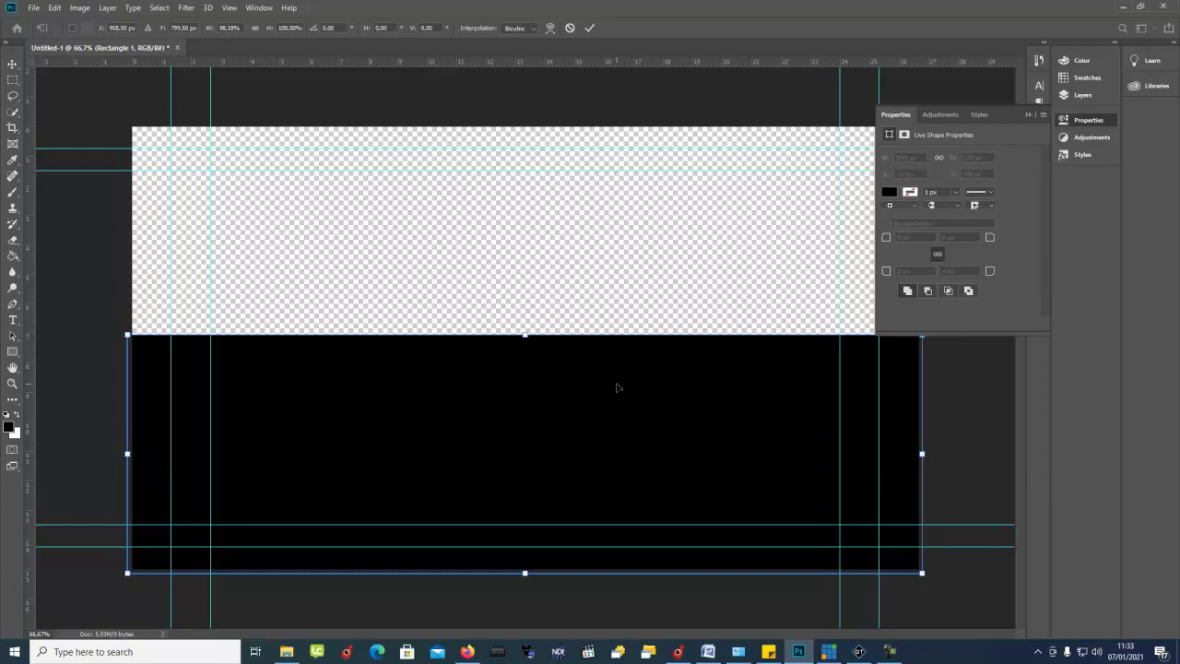
{"action": "left_click_drag", "start_coordinate": [525, 334], "coordinate": [526, 347]}
Step: Commit the rectangle transform and switch from Properties to the Layers panel
{"action": "right_click", "coordinate": [528, 347]}
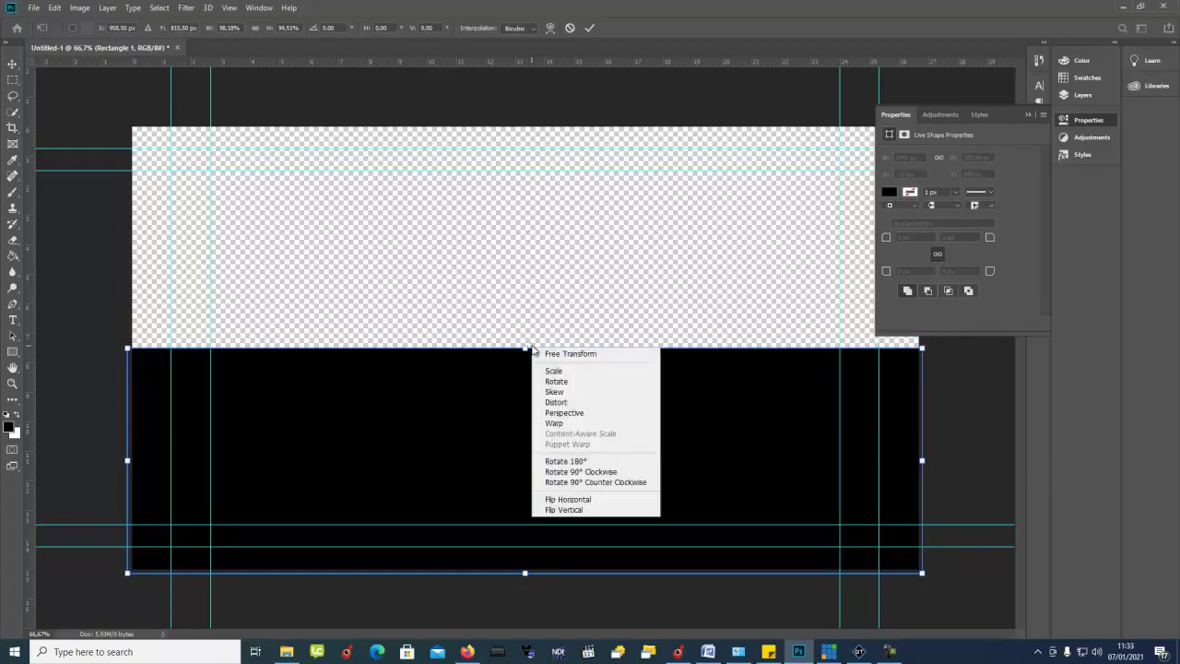
{"action": "left_click", "coordinate": [523, 350]}
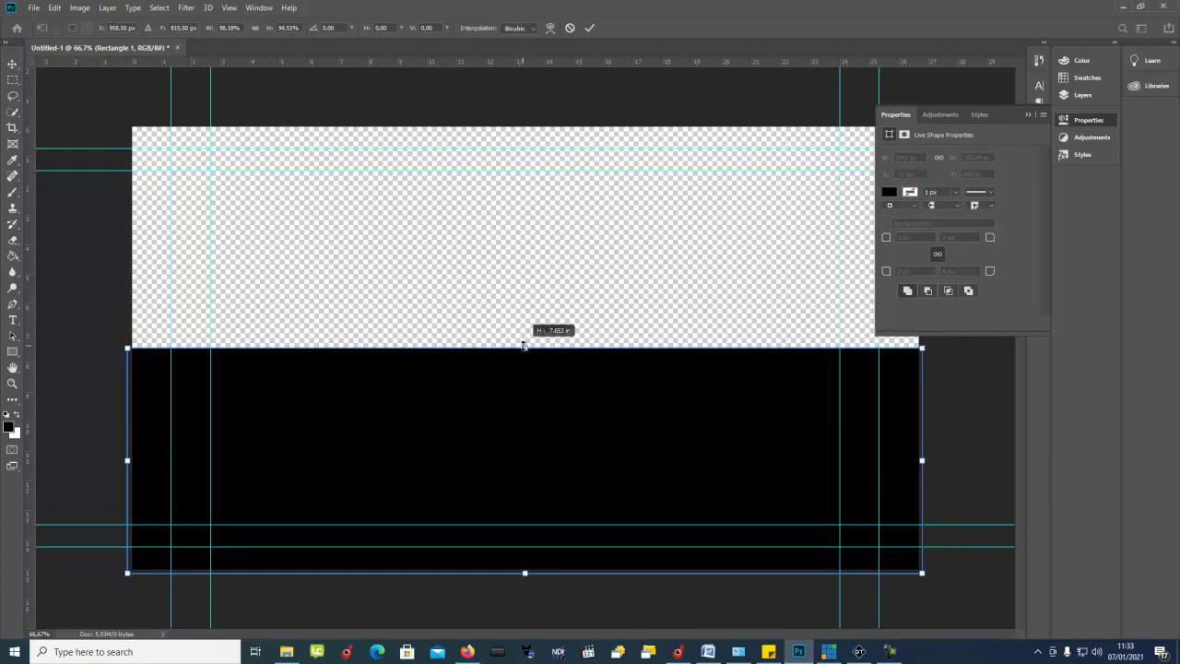
{"action": "left_click", "coordinate": [589, 28]}
{"action": "left_click", "coordinate": [1029, 114]}
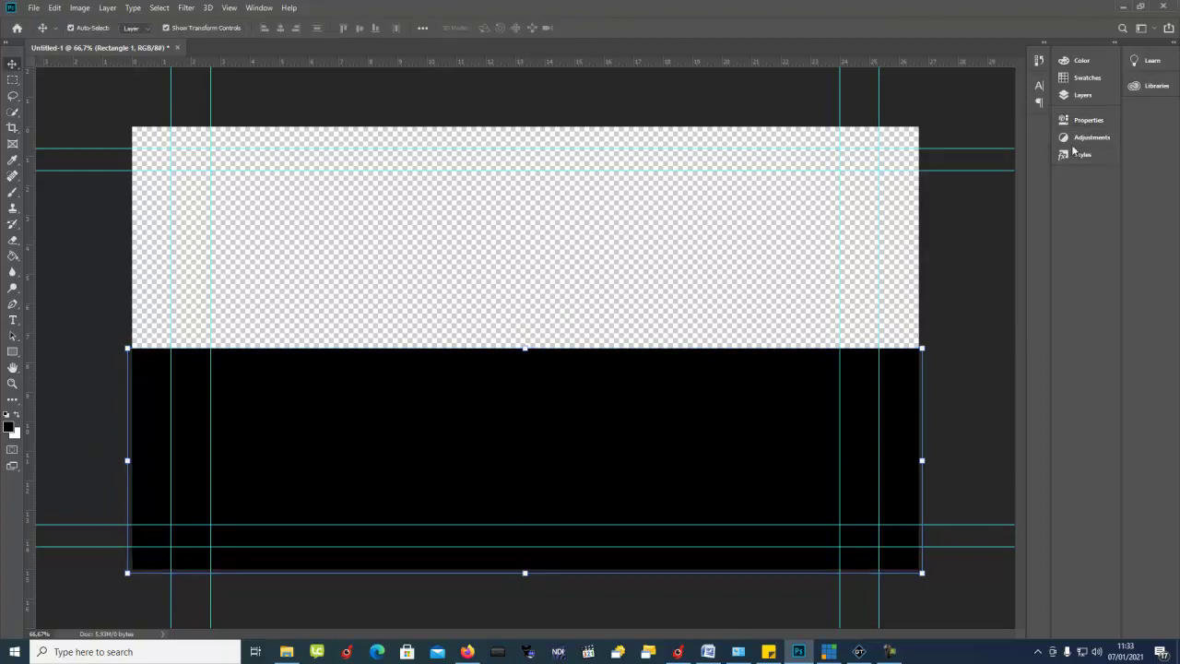
{"action": "left_click", "coordinate": [1082, 96]}
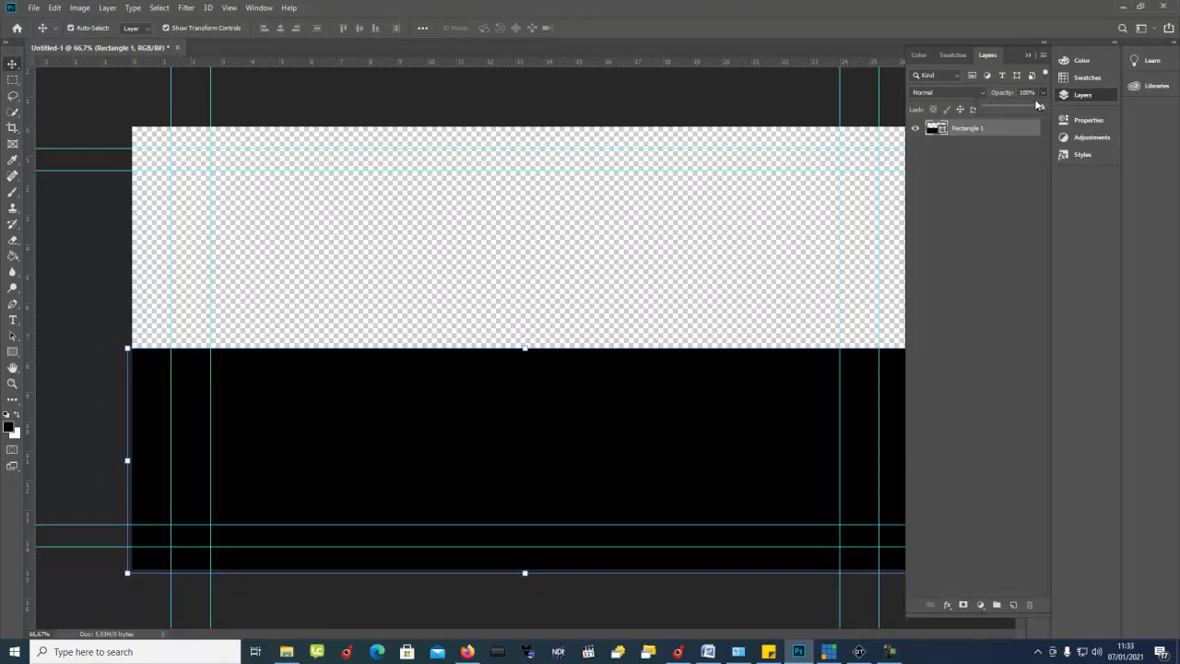
Step: Set the rectangle layer's opacity to 85%
{"action": "left_click", "coordinate": [1032, 93]}
{"action": "type", "text": "90"}
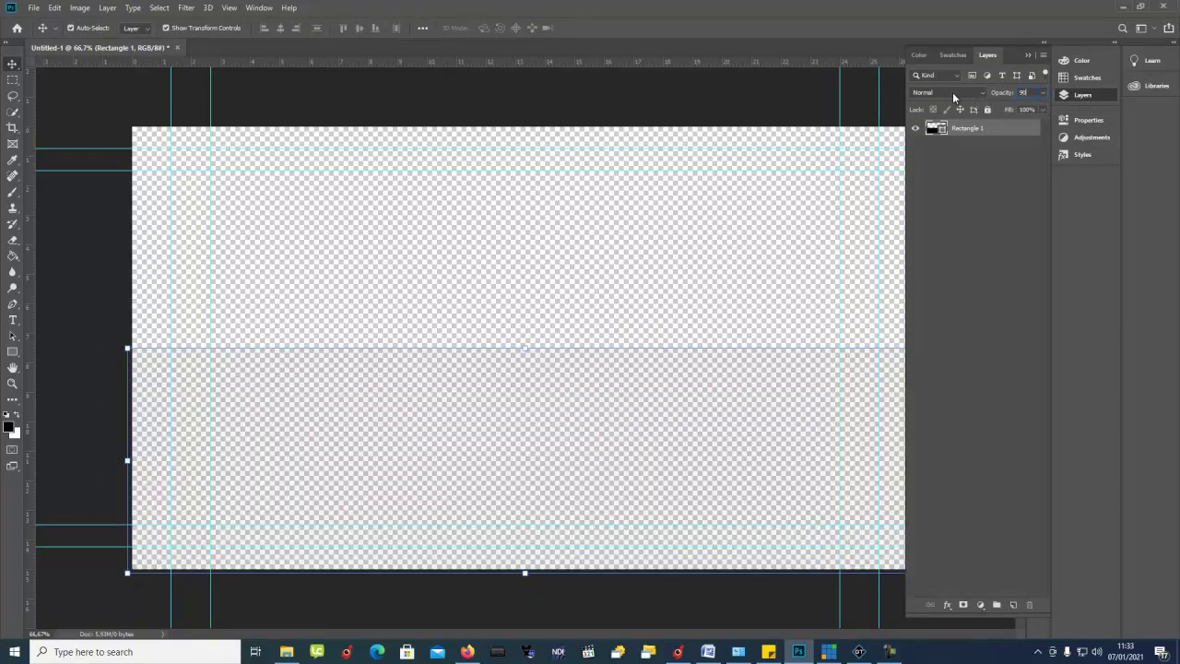
{"action": "key", "text": "Return"}
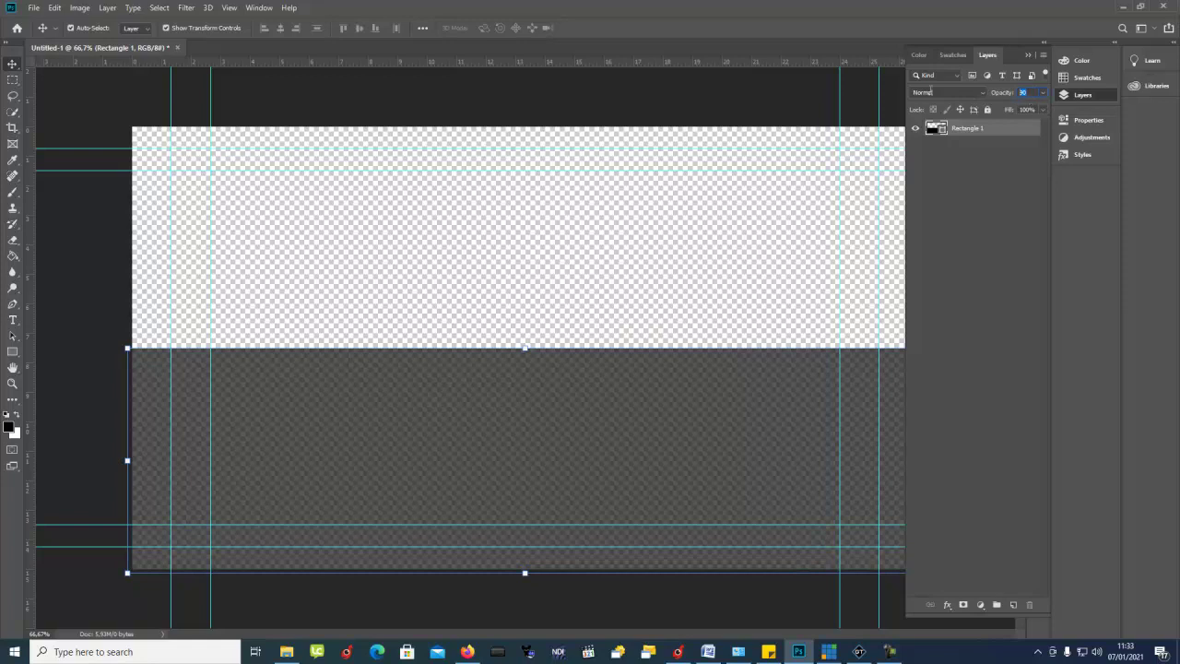
{"action": "type", "text": "80"}
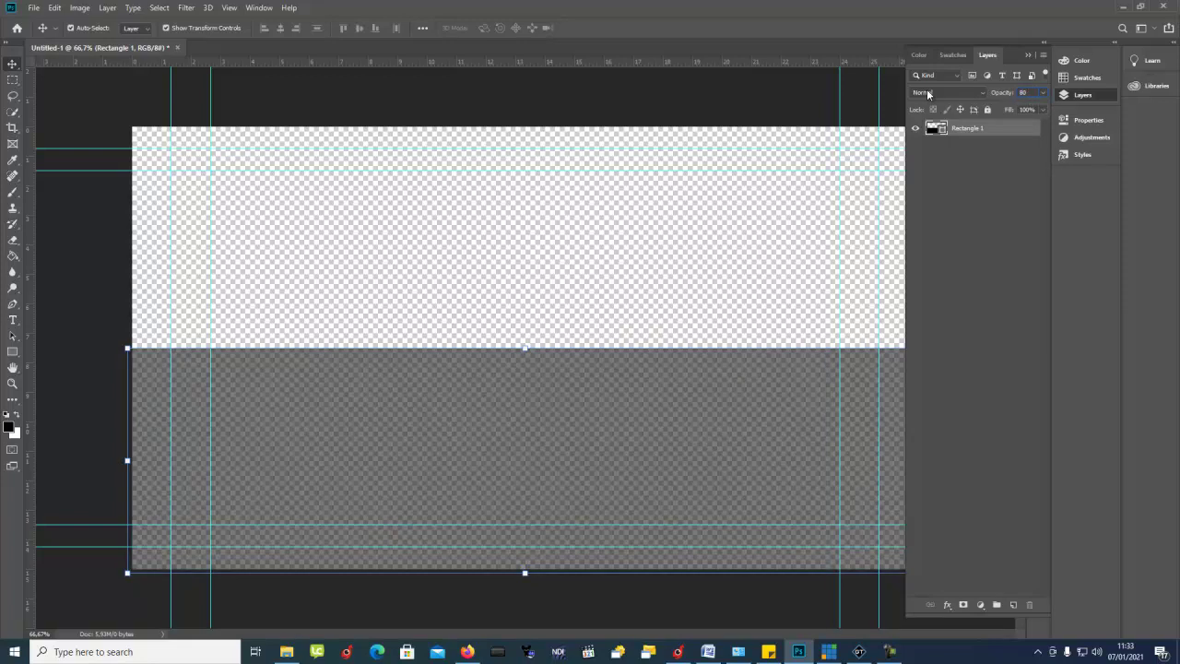
{"action": "type", "text": "85"}
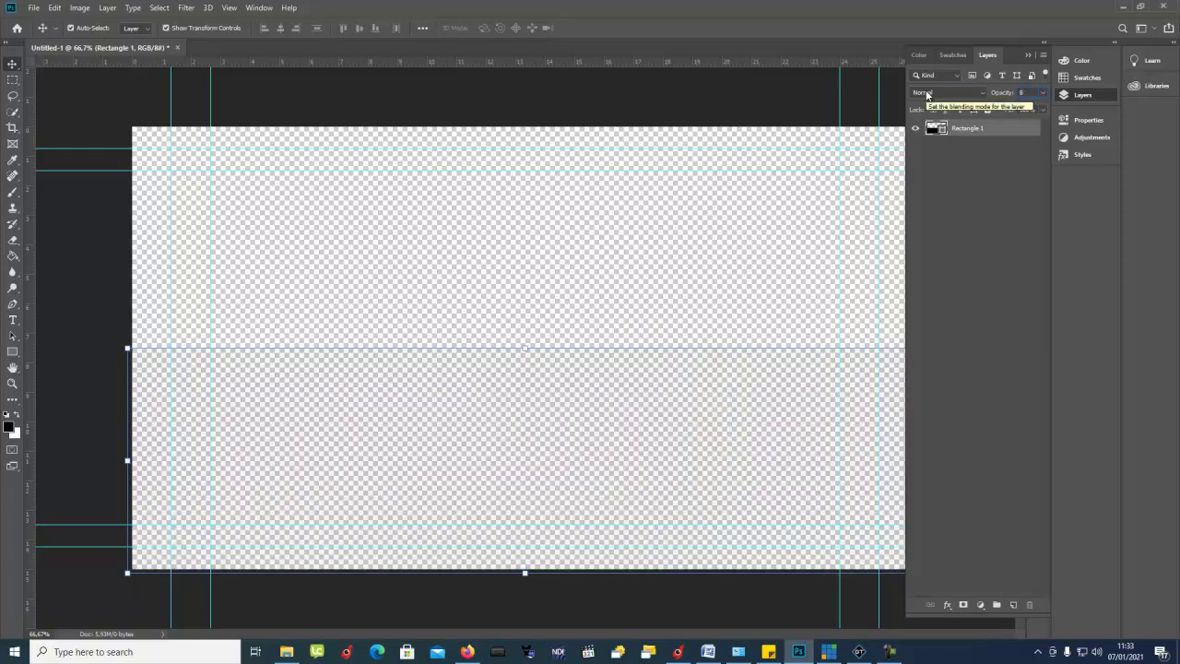
Step: Rename the Rectangle 1 layer to BG, then briefly check GT Designer Advanced
{"action": "left_click", "coordinate": [1028, 55]}
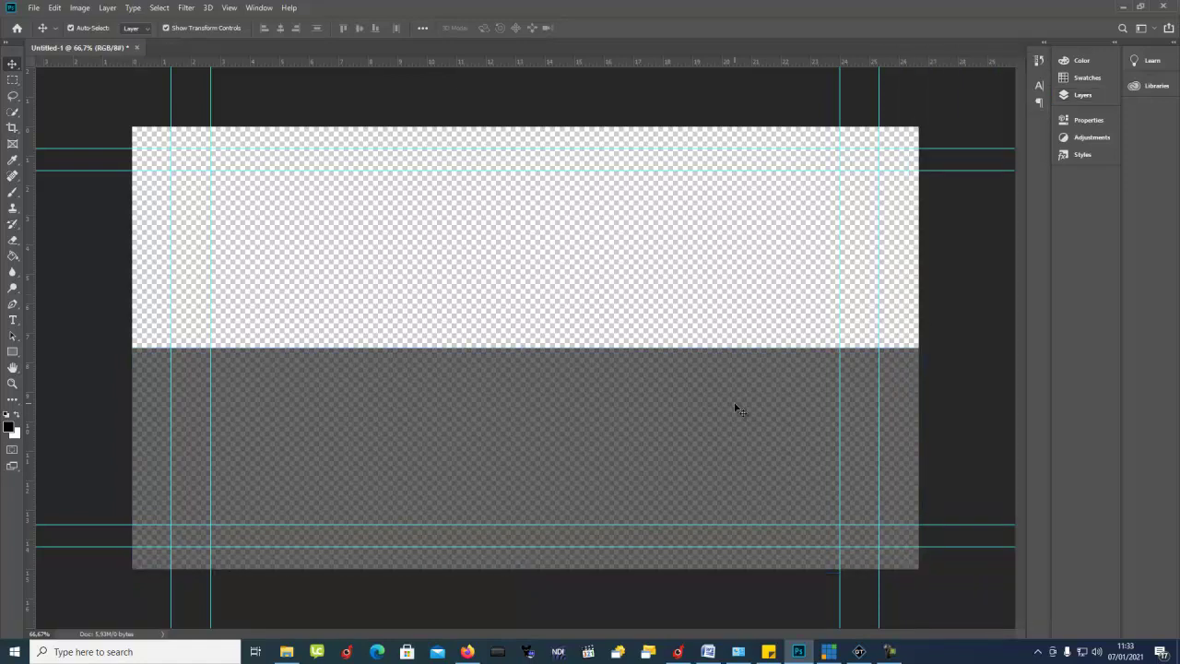
{"action": "left_click", "coordinate": [1080, 95]}
{"action": "double_click", "coordinate": [966, 128]}
{"action": "type", "text": "BG"}
{"action": "key", "text": "Return"}
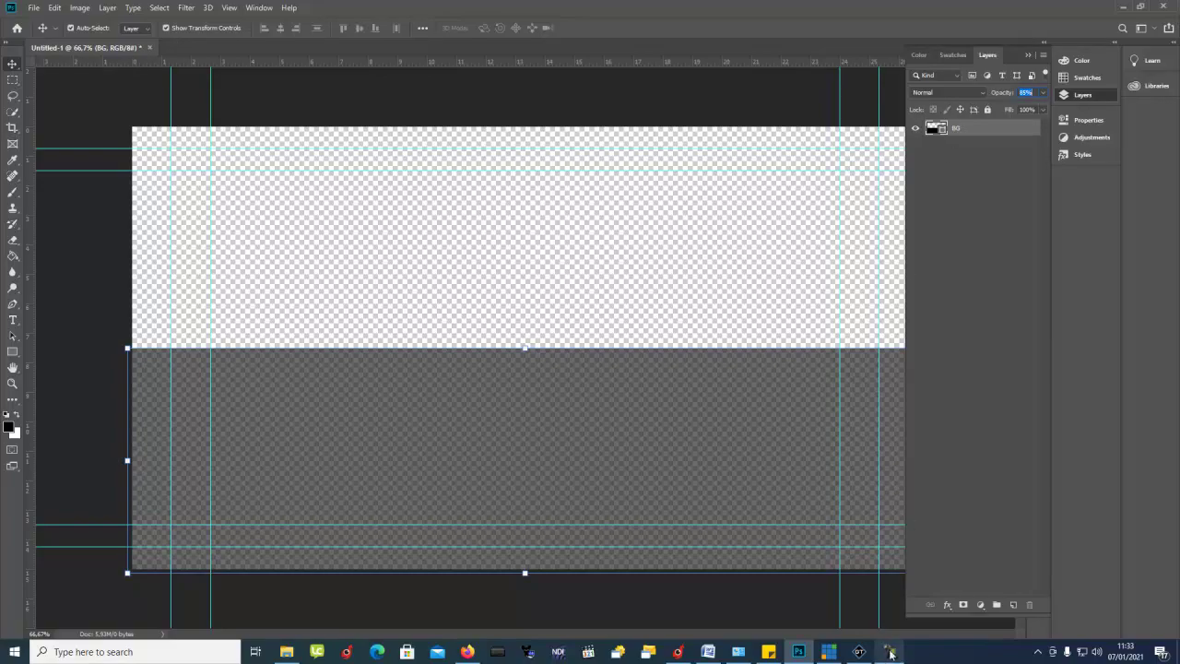
{"action": "left_click", "coordinate": [858, 651]}
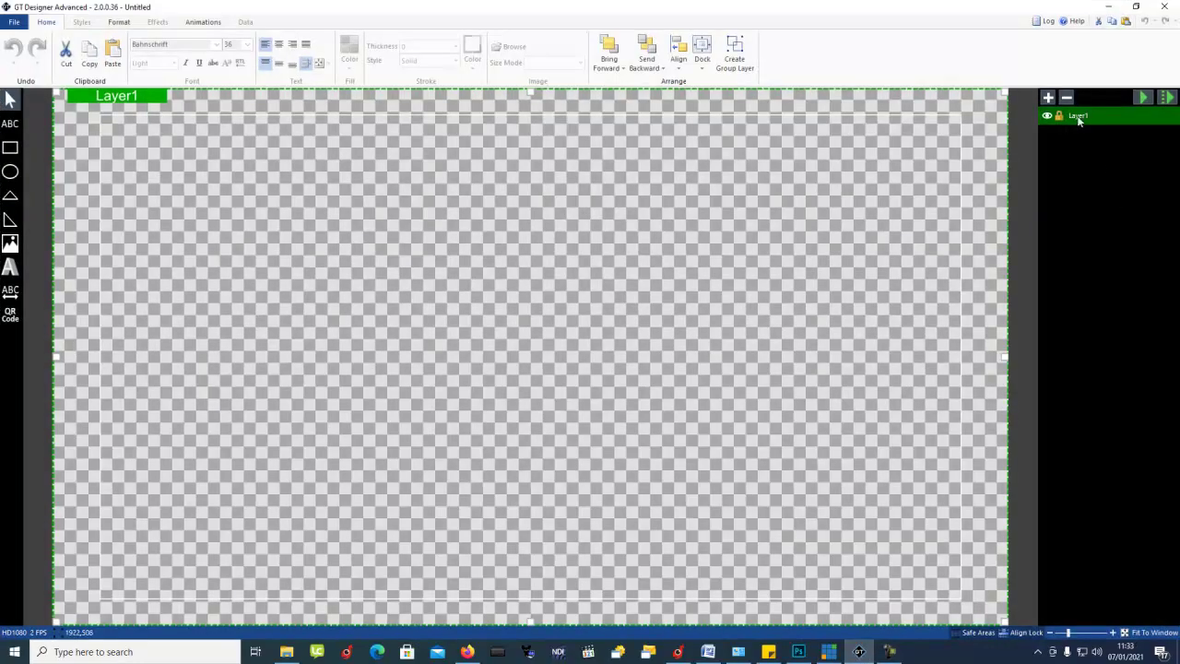
{"action": "left_click", "coordinate": [859, 653]}
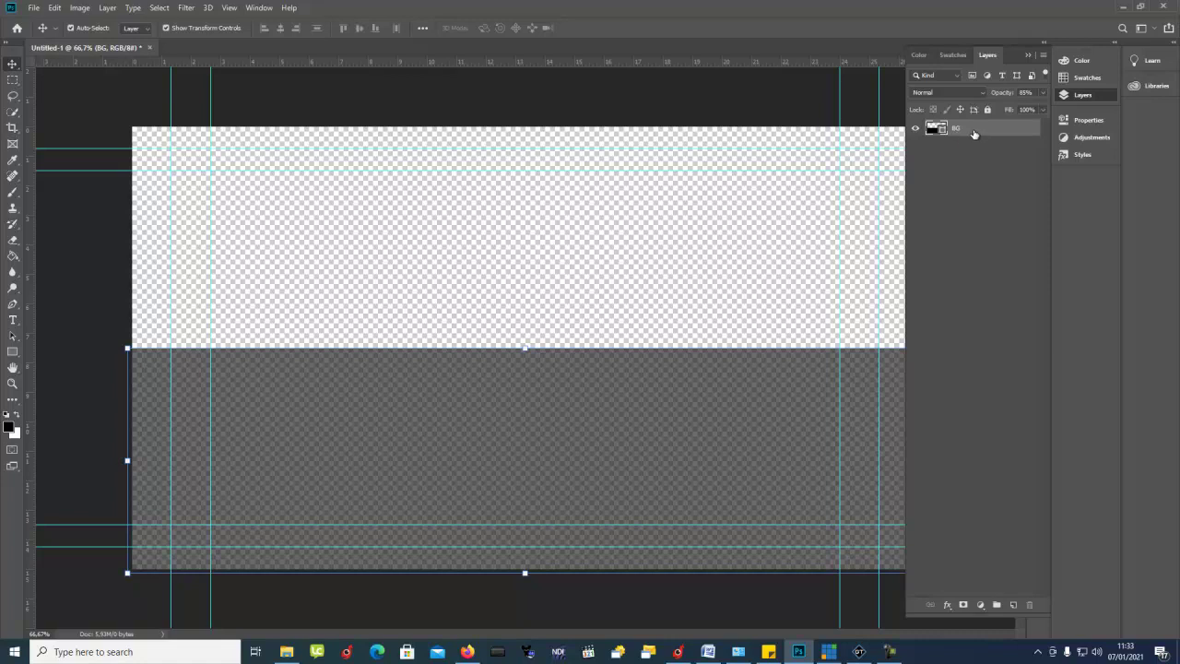
Step: Lock the BG layer against edits
{"action": "left_click", "coordinate": [872, 107]}
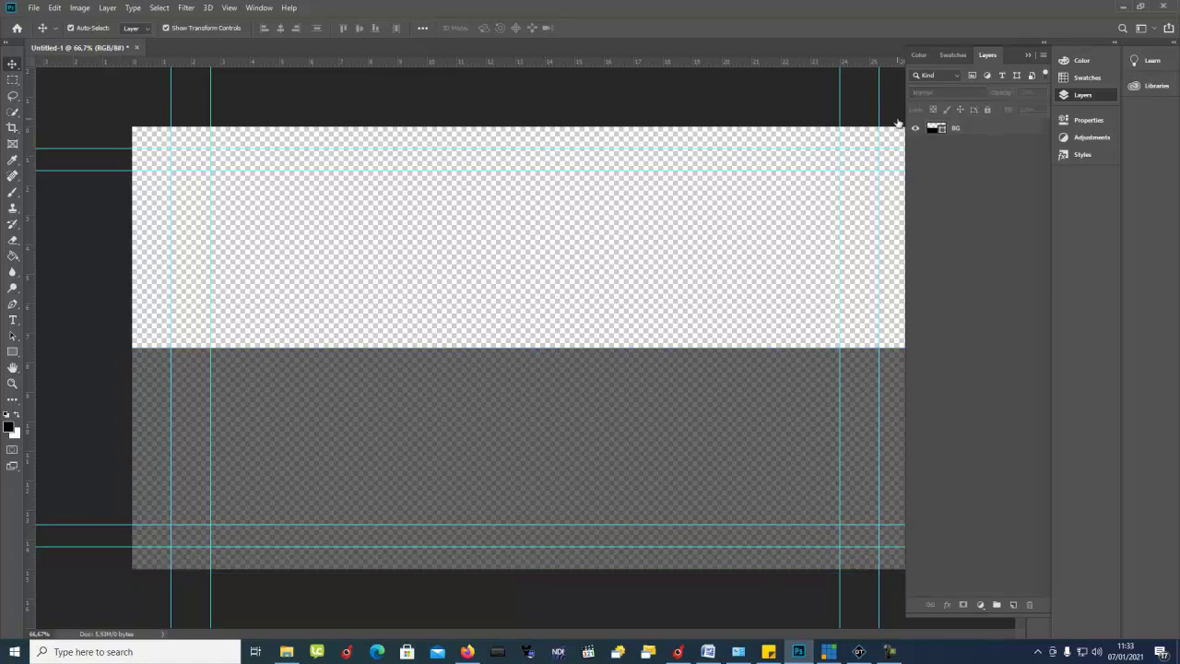
{"action": "left_click", "coordinate": [977, 129]}
{"action": "left_click", "coordinate": [988, 108]}
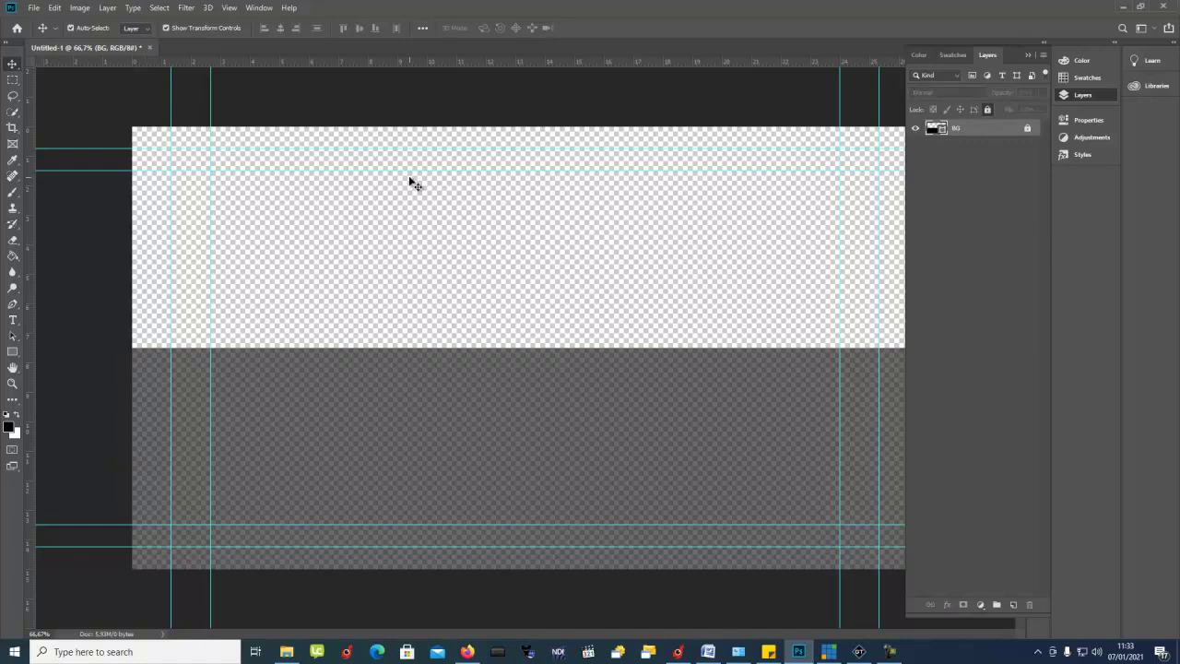
Step: Place a vertical guide near the canvas centre at about 13.333 in
{"action": "left_click", "coordinate": [12, 320]}
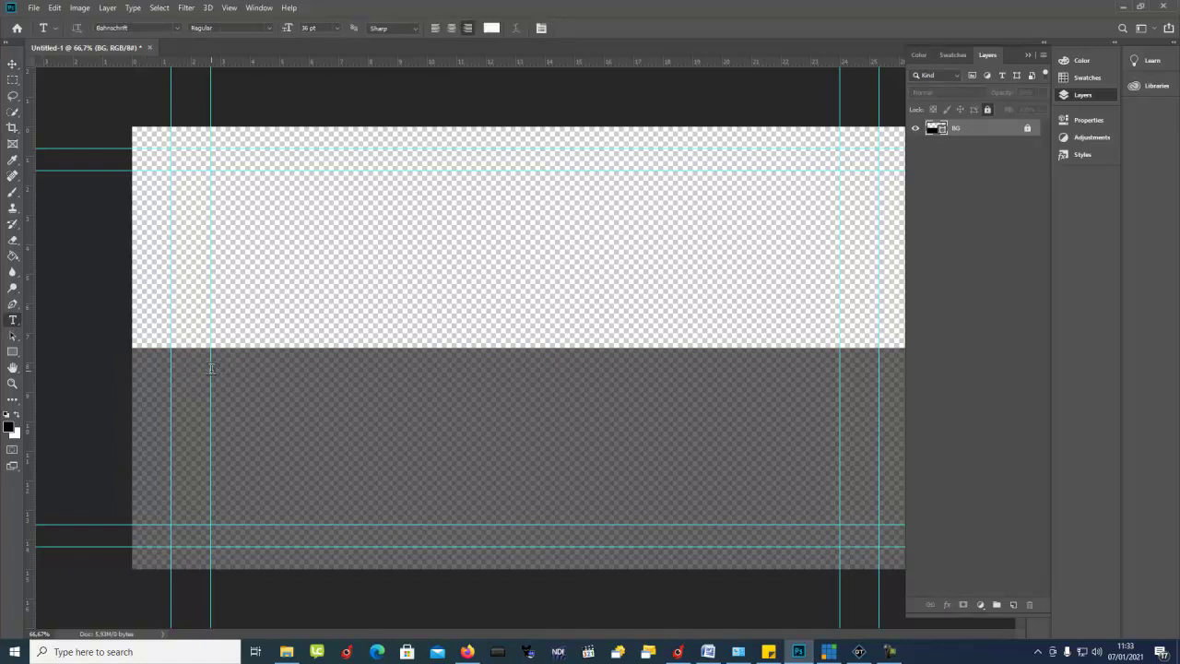
{"action": "left_click_drag", "start_coordinate": [33, 103], "coordinate": [546, 174]}
{"action": "left_click_drag", "start_coordinate": [535, 173], "coordinate": [523, 170]}
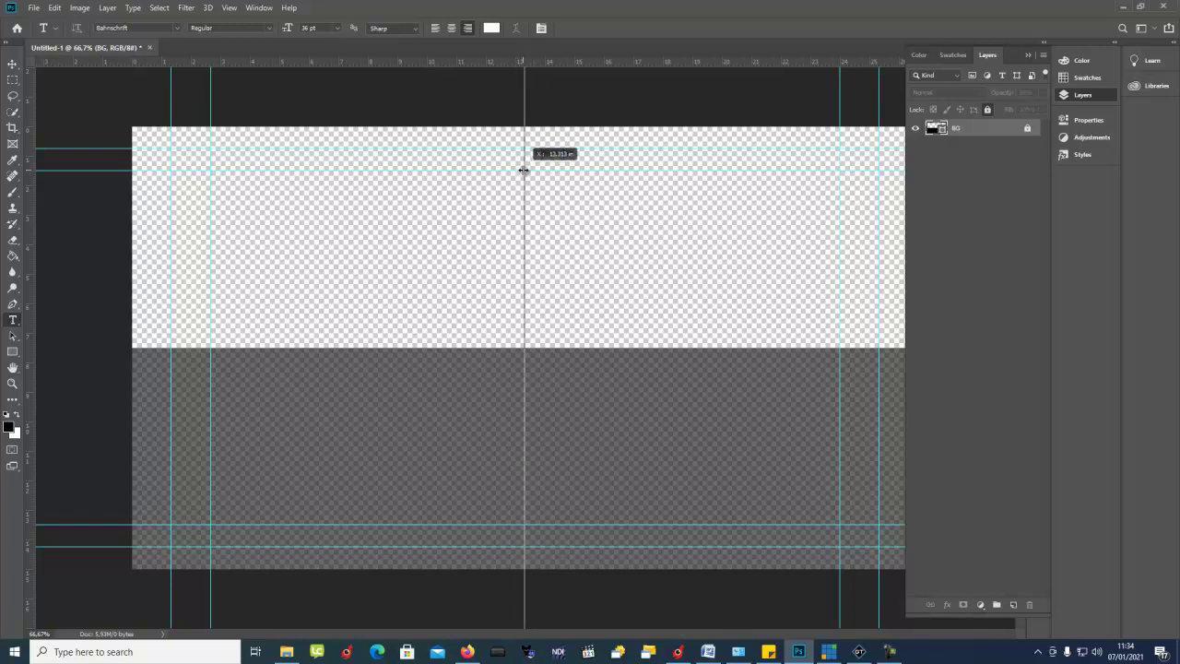
{"action": "mouse_move", "coordinate": [523, 170]}
{"action": "left_mouse_down"}
{"action": "mouse_move", "coordinate": [500, 167]}
{"action": "mouse_move", "coordinate": [527, 168]}
{"action": "left_mouse_up"}
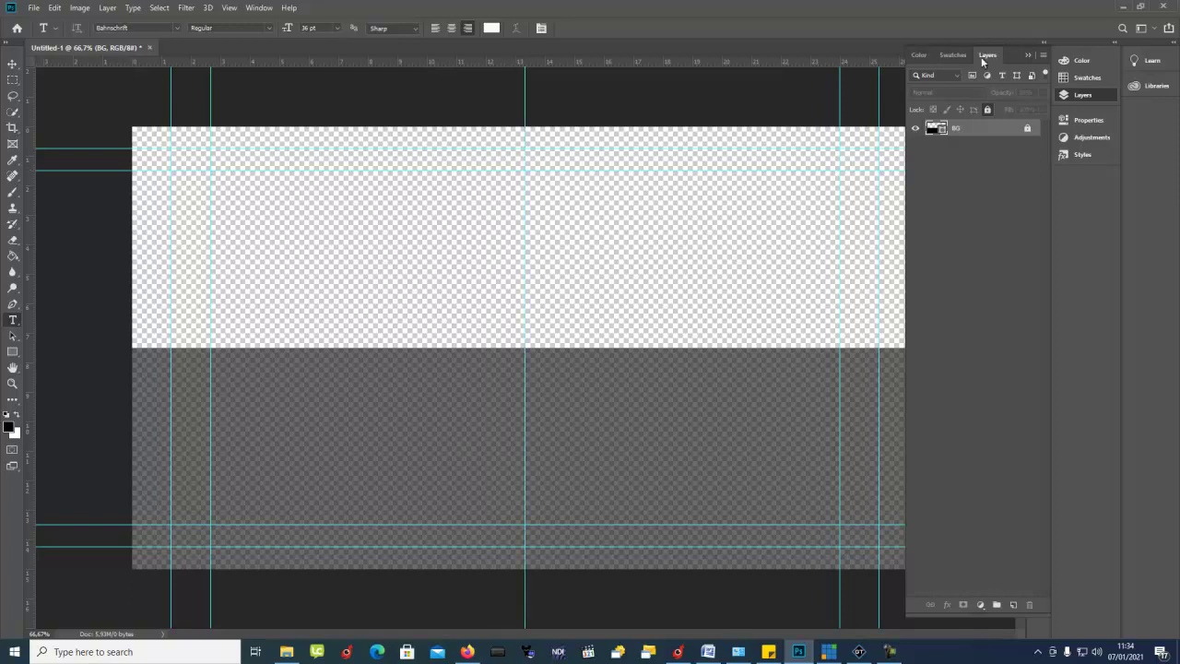
{"action": "left_click", "coordinate": [1028, 56]}
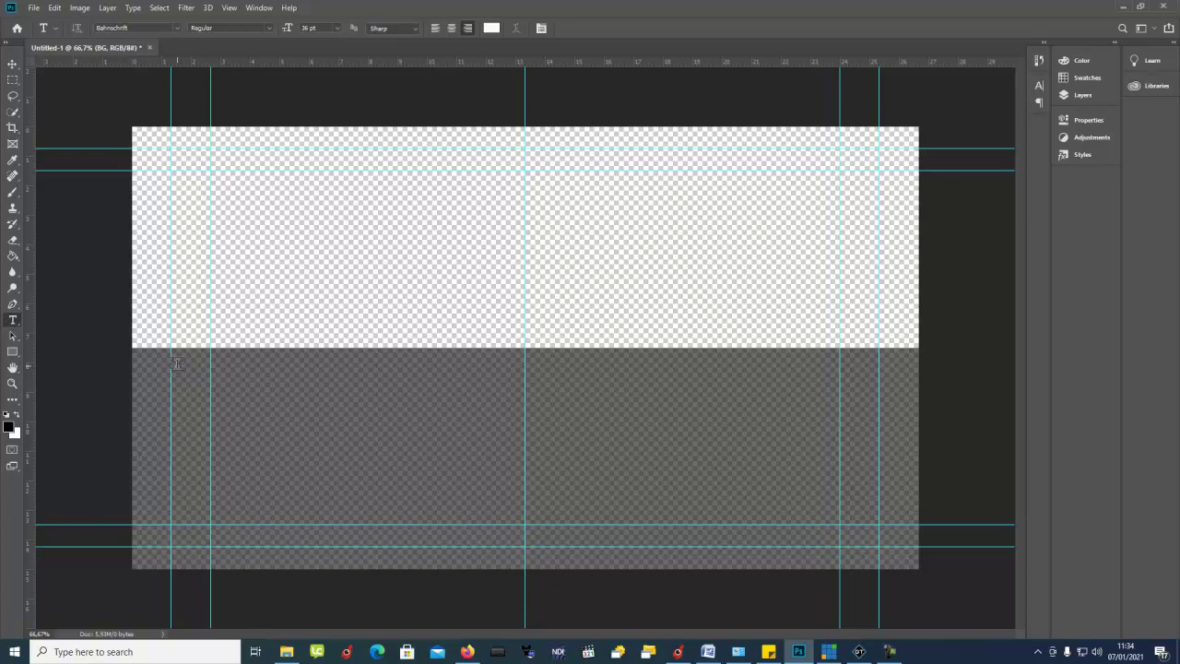
Step: Draw a right-aligned paragraph text box in the grey band and nudge it into position
{"action": "left_click_drag", "start_coordinate": [177, 365], "coordinate": [513, 557]}
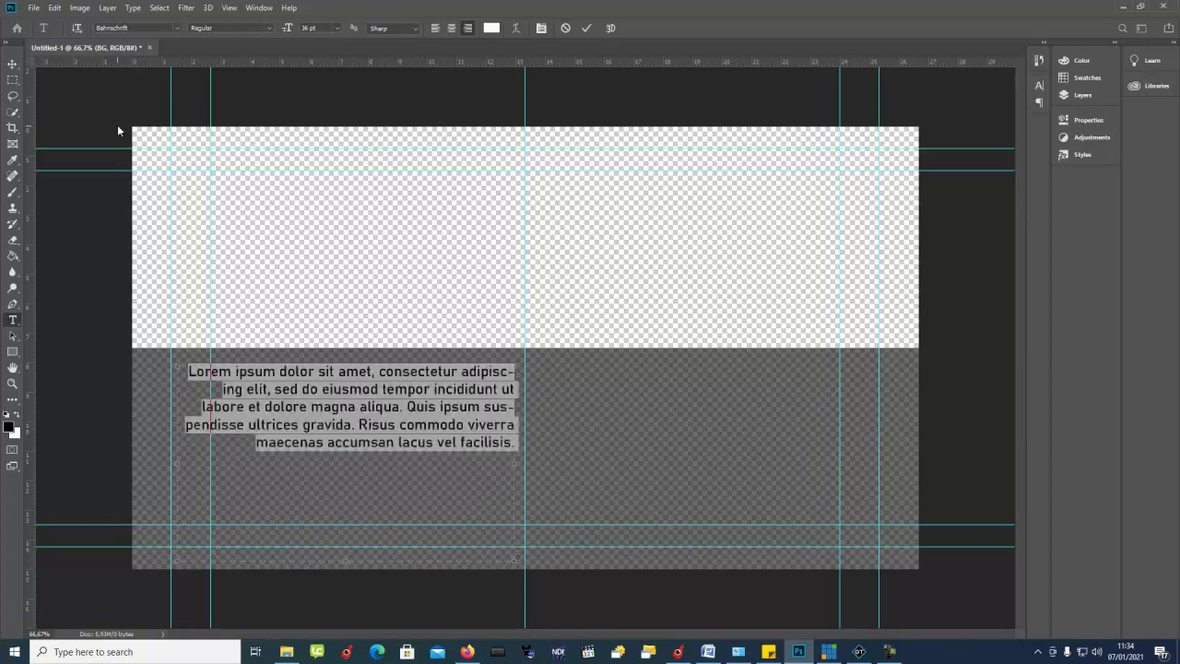
{"action": "left_click", "coordinate": [12, 63]}
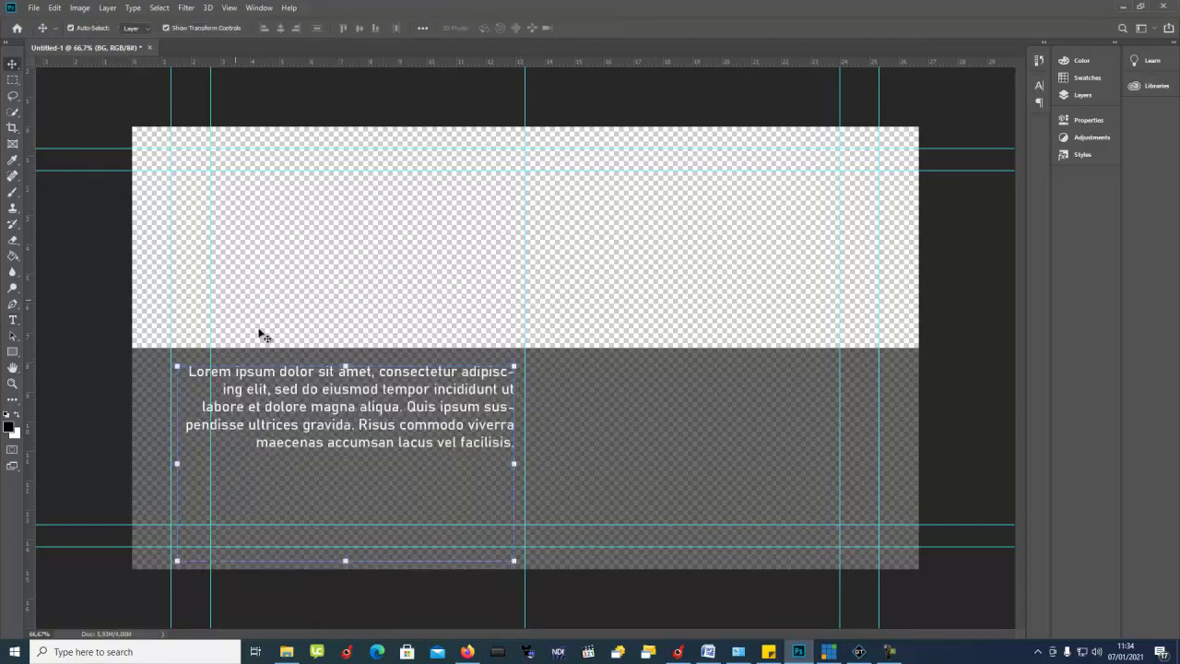
{"action": "left_click_drag", "start_coordinate": [291, 388], "coordinate": [325, 420]}
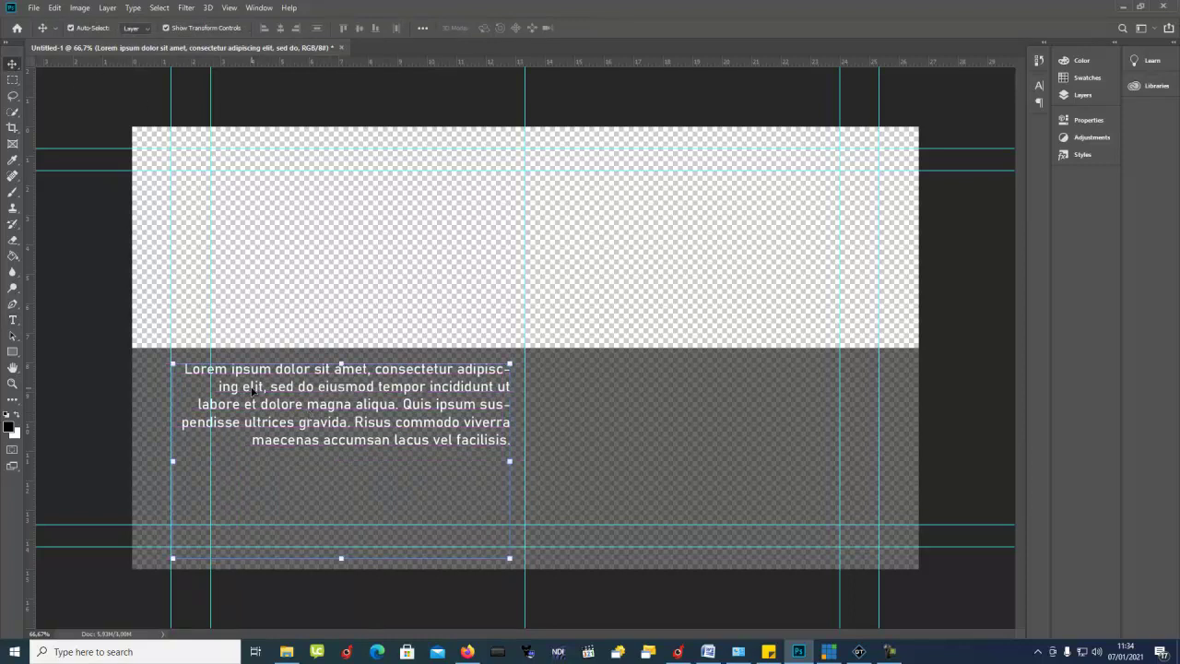
{"action": "left_click_drag", "start_coordinate": [254, 372], "coordinate": [252, 371]}
{"action": "left_click_drag", "start_coordinate": [310, 426], "coordinate": [241, 406]}
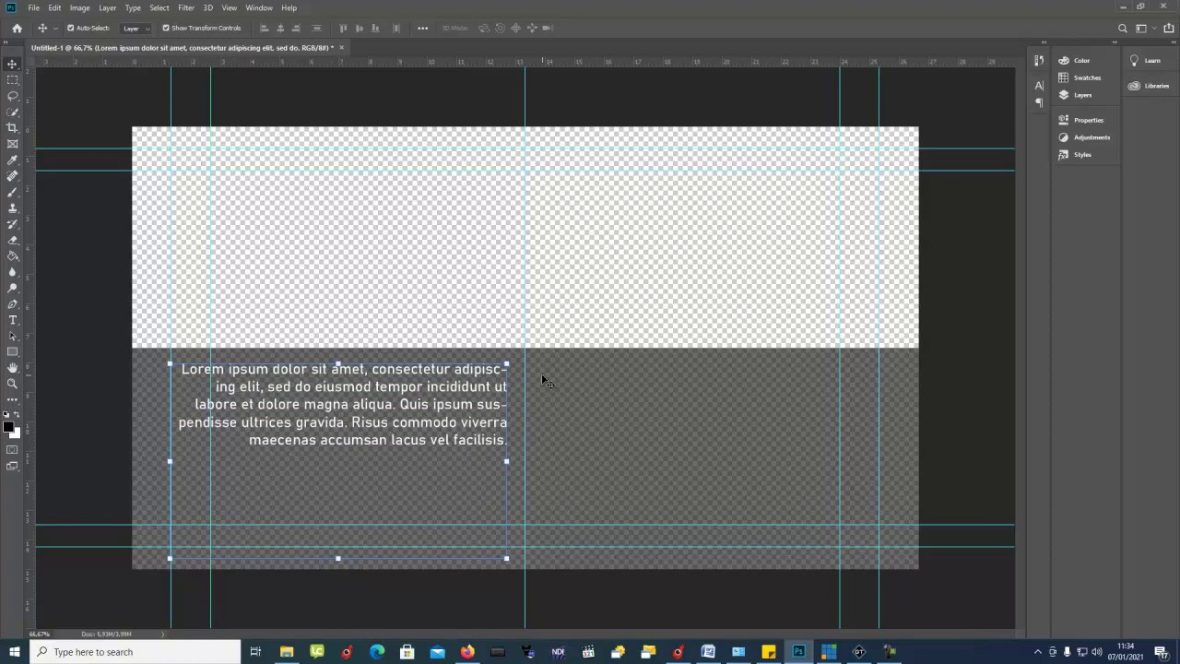
Step: Replace the placeholder text with the numbers 1 to 11, one per line
{"action": "double_click", "coordinate": [475, 384]}
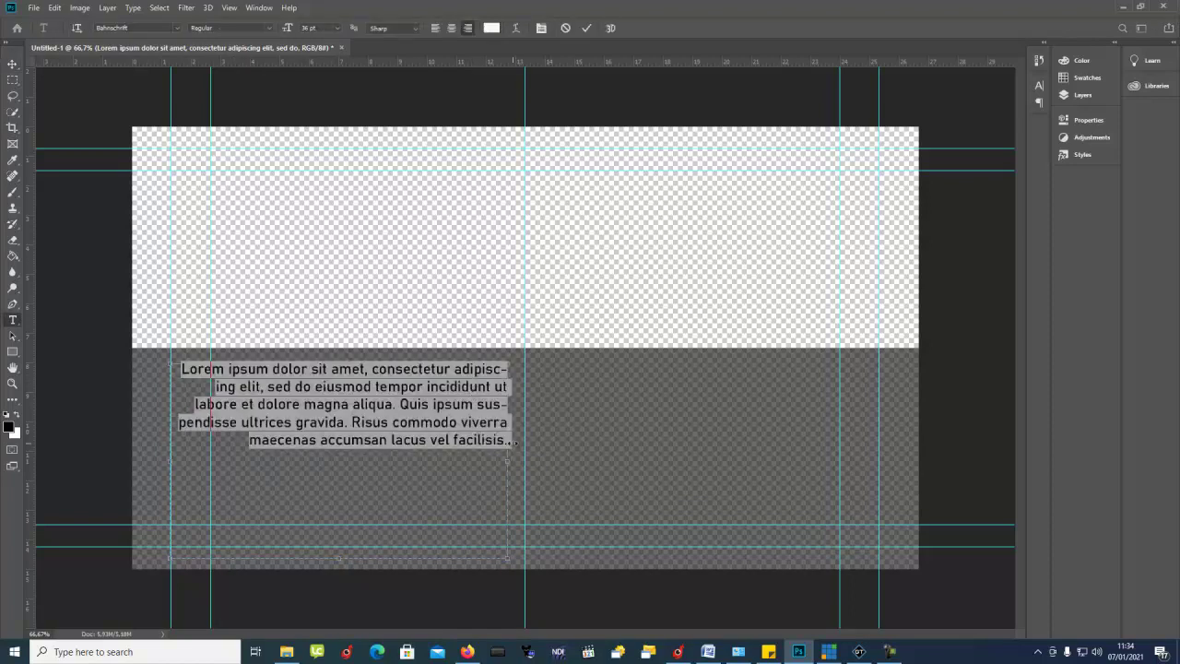
{"action": "key", "text": "BackSpace"}
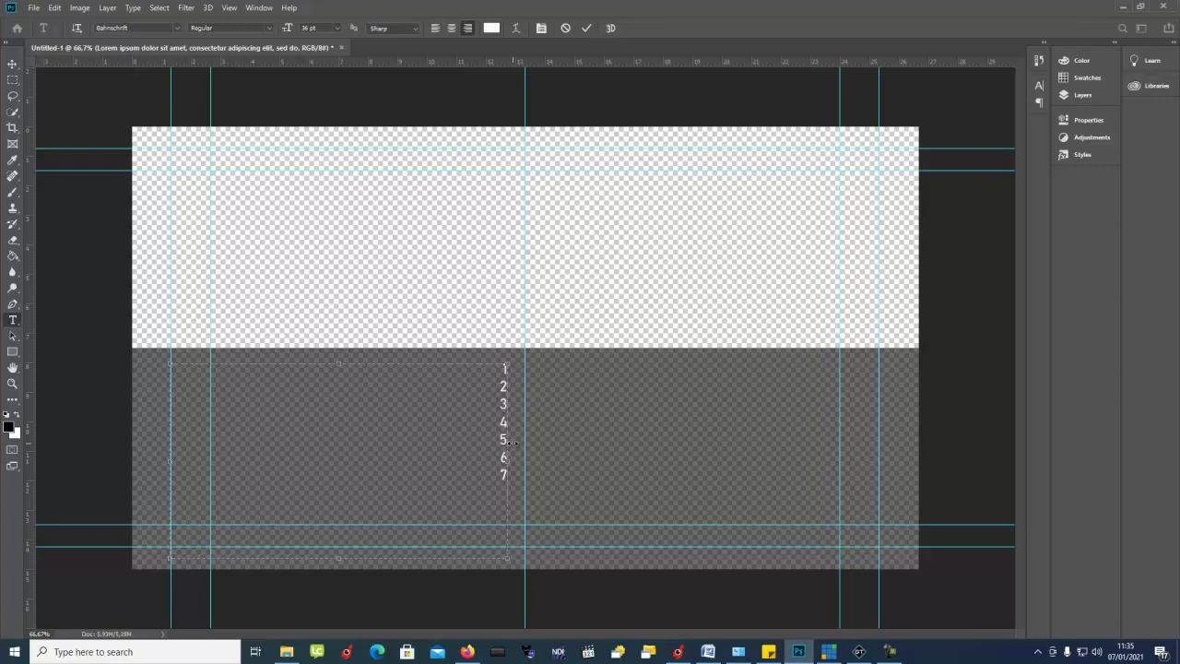
{"action": "type", "text": "10"}
{"action": "key", "text": "BackSpace"}
{"action": "key", "text": "BackSpace"}
{"action": "left_click", "coordinate": [13, 63]}
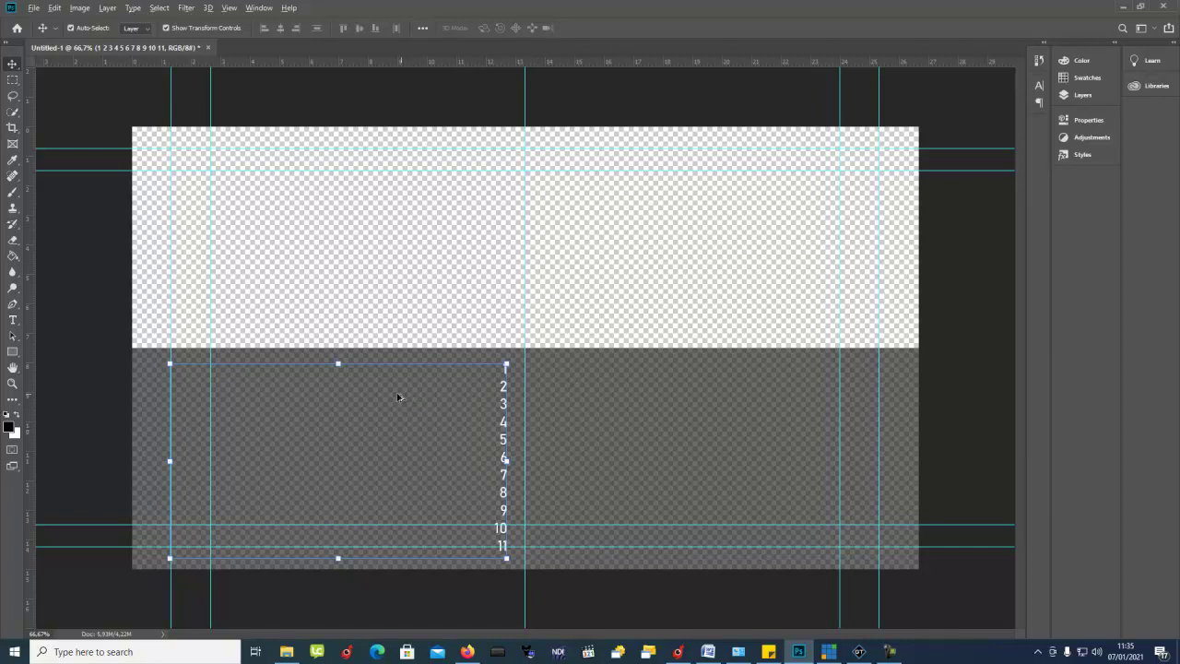
Step: Shift the grey BG band to the right beside the number column
{"action": "left_click_drag", "start_coordinate": [353, 397], "coordinate": [753, 548]}
{"action": "key", "text": "Delete"}
{"action": "left_click", "coordinate": [508, 229]}
{"action": "left_click", "coordinate": [505, 457]}
{"action": "left_click_drag", "start_coordinate": [474, 459], "coordinate": [640, 483]}
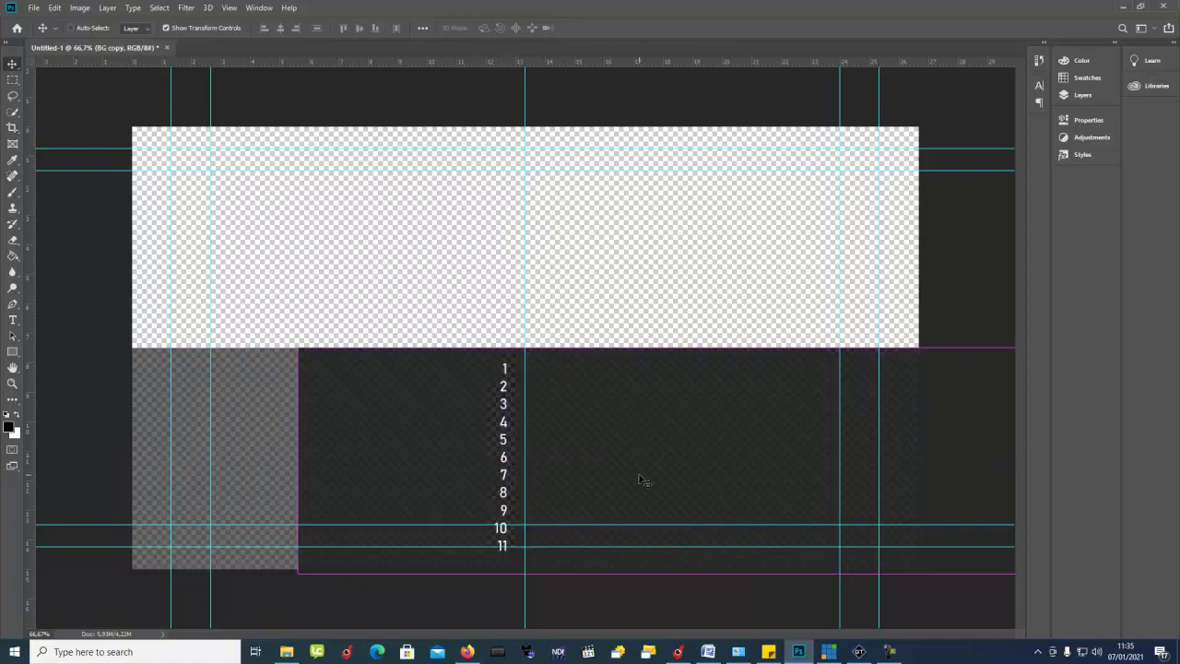
Step: Undo the band move and lock the BG layer
{"action": "key", "text": "ctrl+z"}
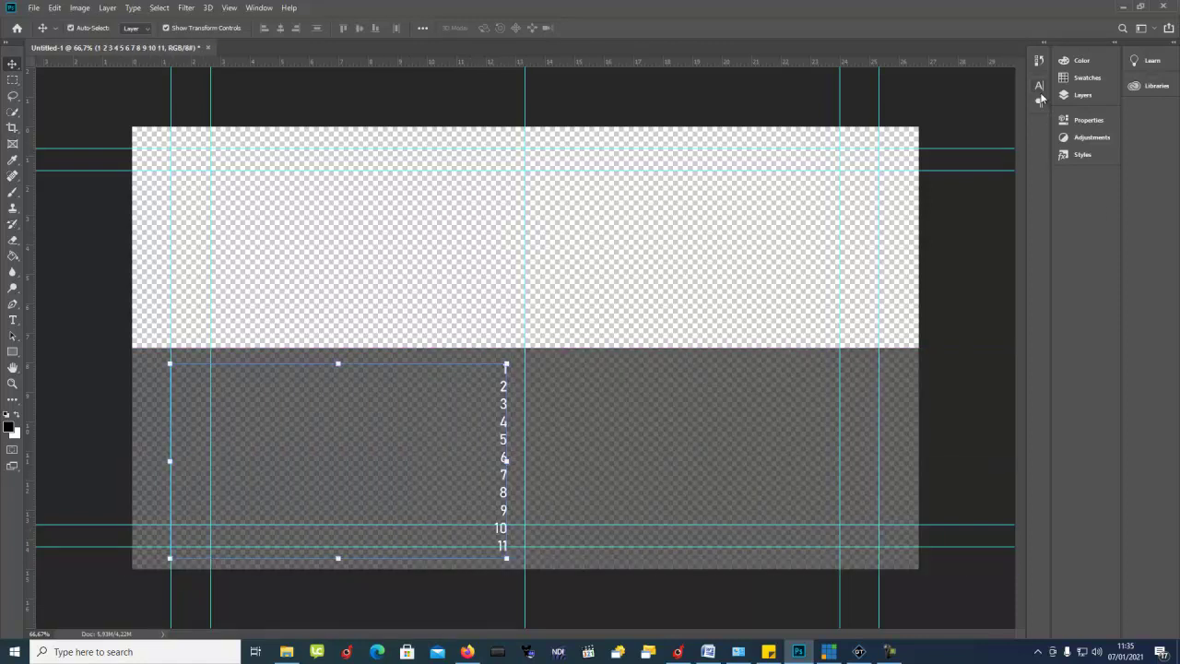
{"action": "left_click", "coordinate": [1079, 95]}
{"action": "left_click", "coordinate": [1003, 147]}
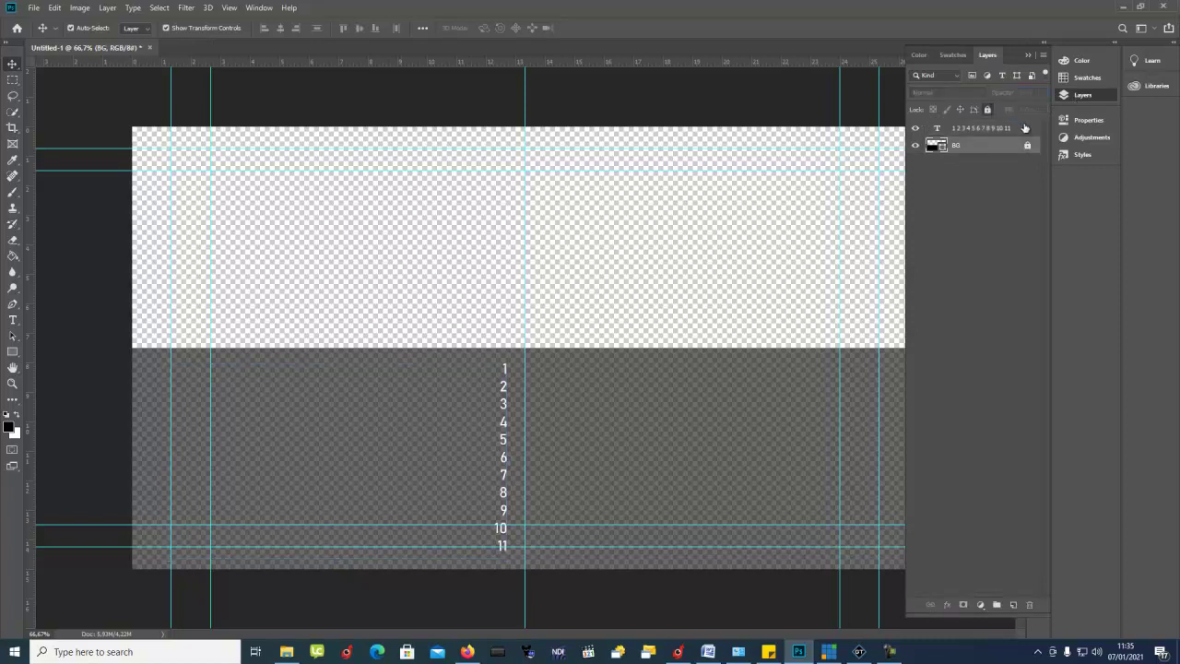
{"action": "left_click", "coordinate": [1029, 150]}
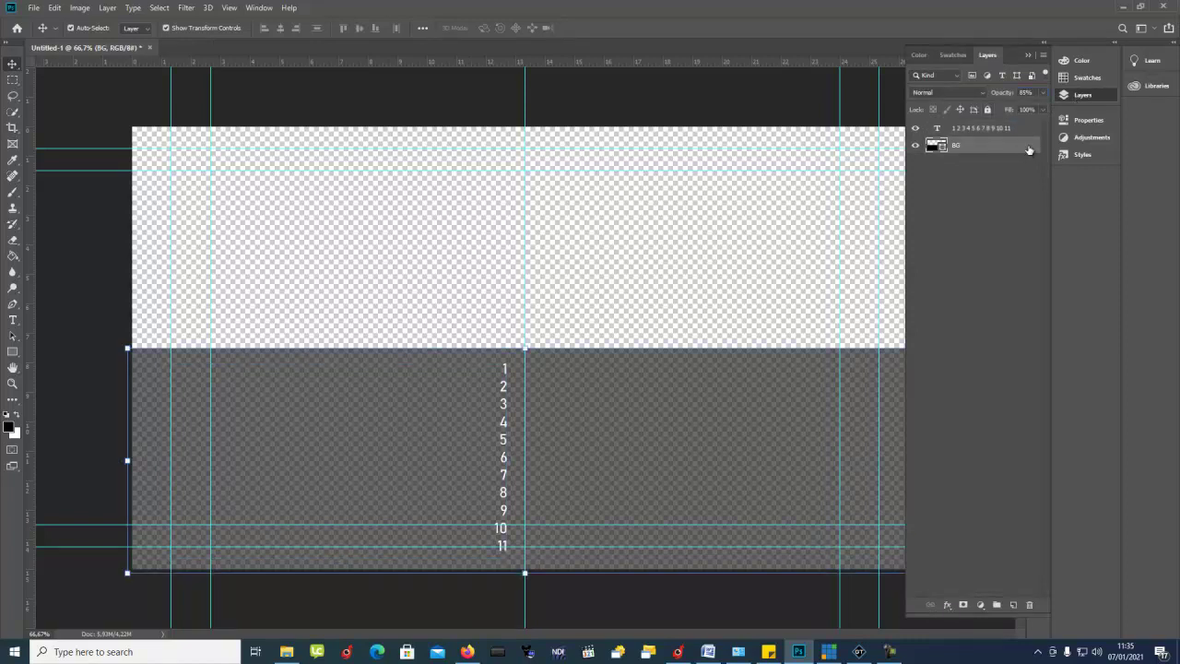
{"action": "left_click", "coordinate": [986, 110]}
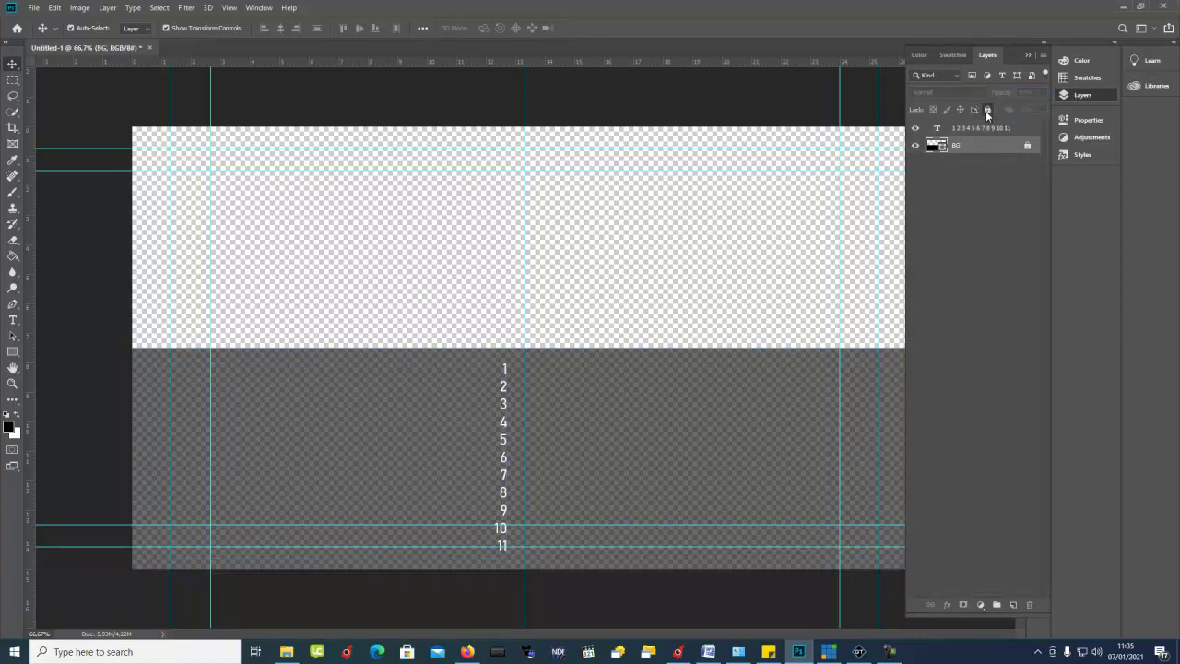
{"action": "left_click", "coordinate": [916, 144]}
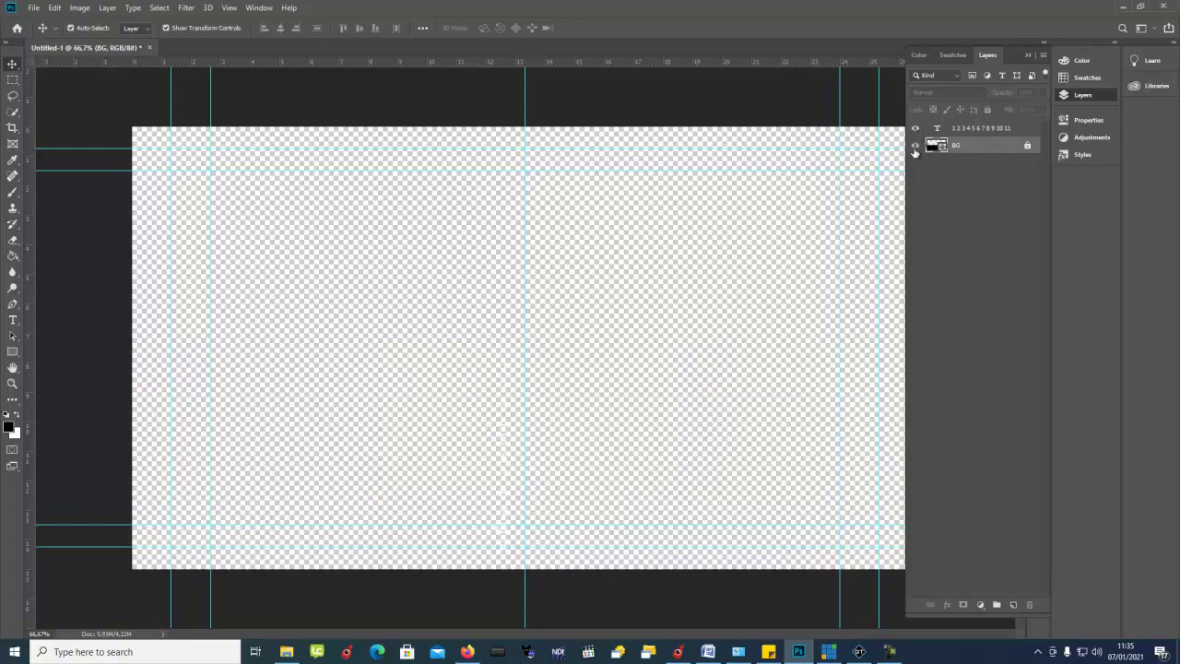
{"action": "left_click", "coordinate": [915, 147]}
Step: Duplicate the 1–11 number column to the right and left-align the copy's text
{"action": "left_click", "coordinate": [506, 460]}
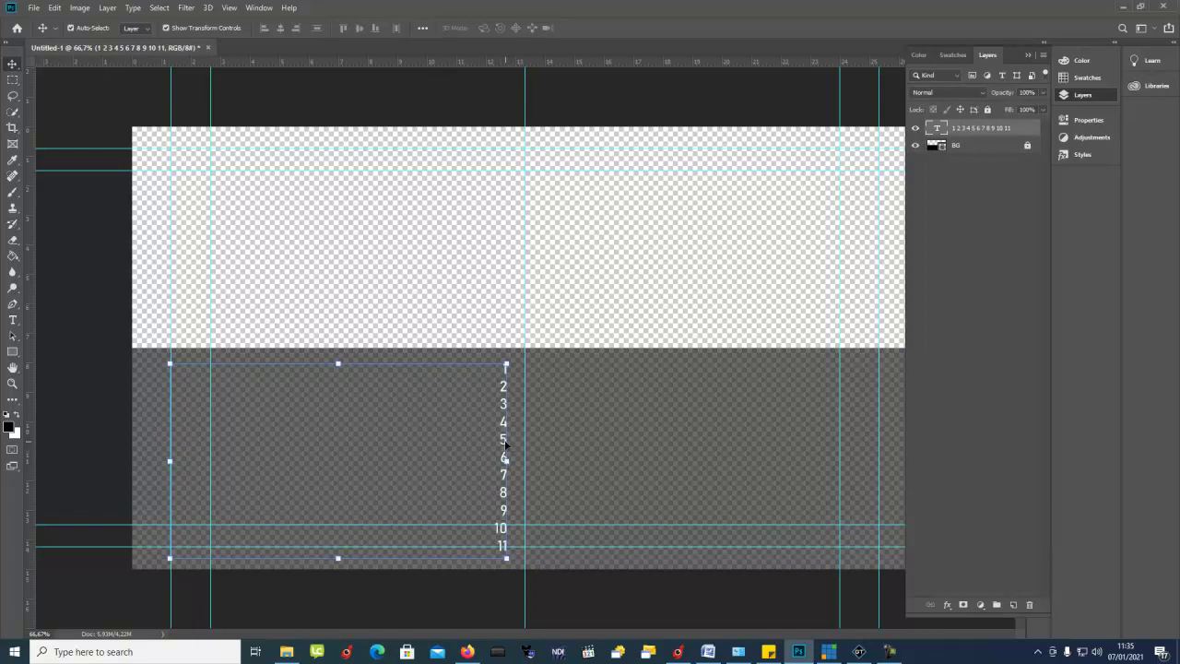
{"action": "left_click_drag", "start_coordinate": [503, 442], "coordinate": [877, 467]}
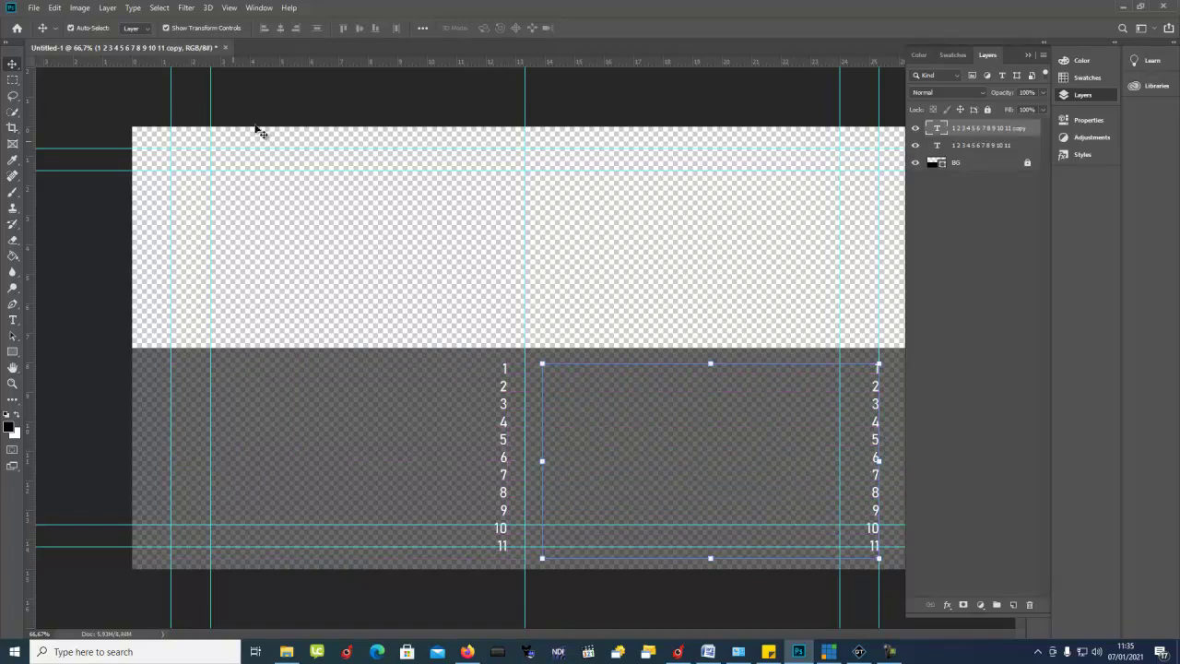
{"action": "left_click", "coordinate": [13, 320]}
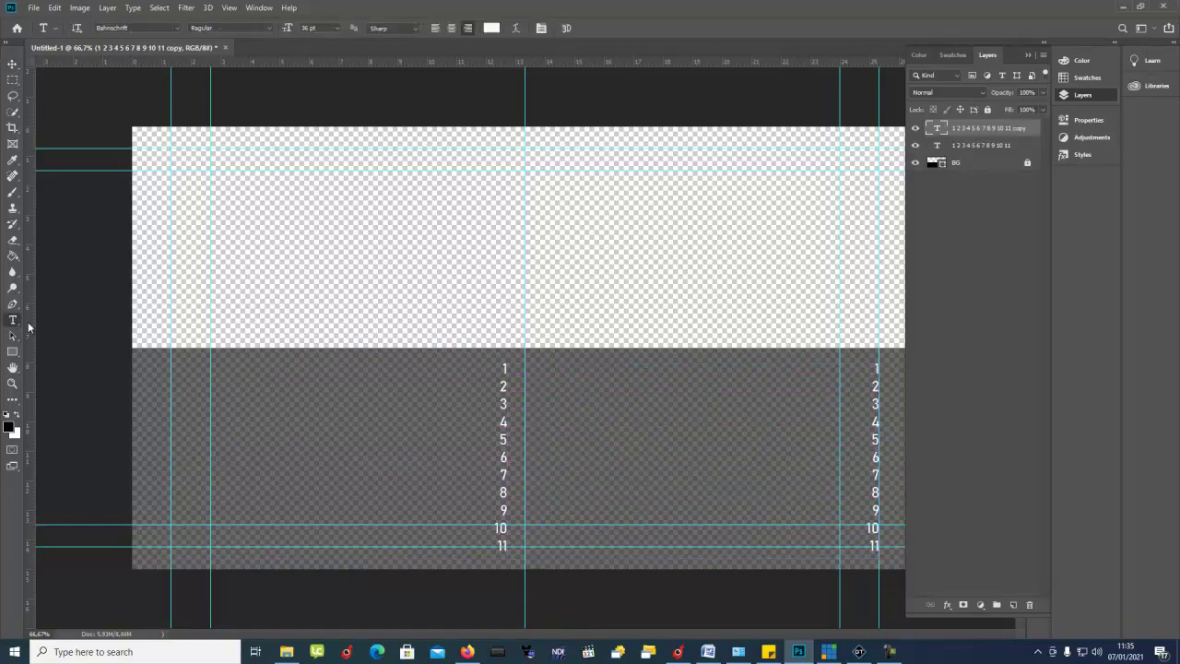
{"action": "left_click", "coordinate": [705, 418]}
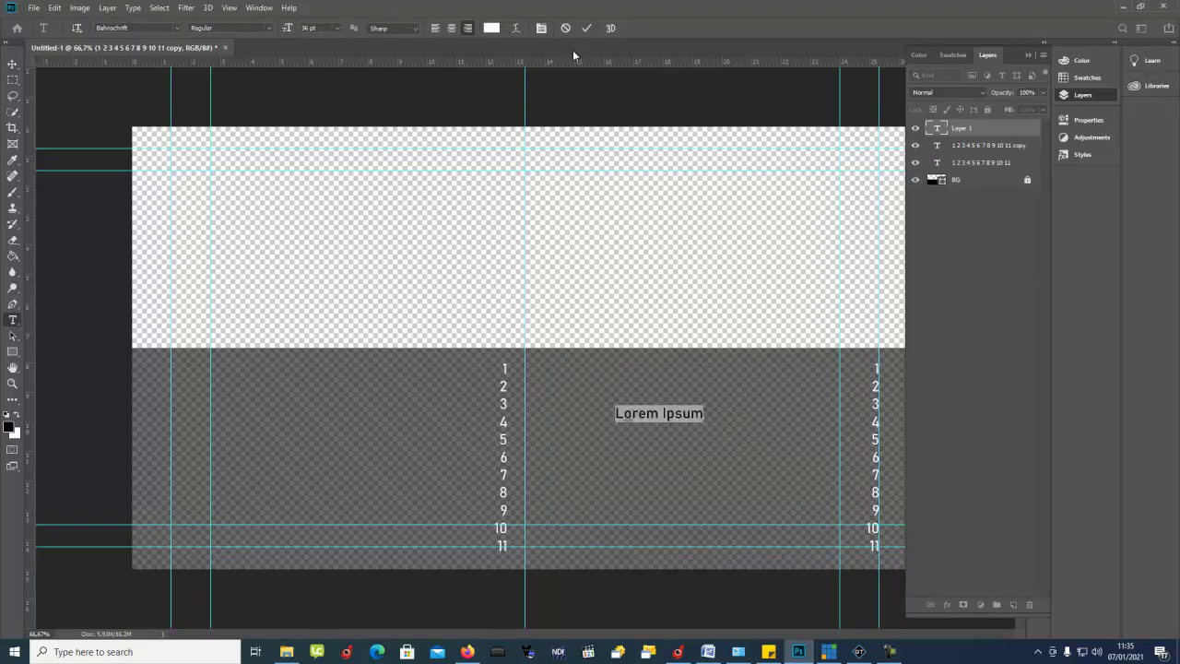
{"action": "left_click", "coordinate": [565, 28]}
{"action": "left_click", "coordinate": [876, 369]}
{"action": "key", "text": "ctrl+a"}
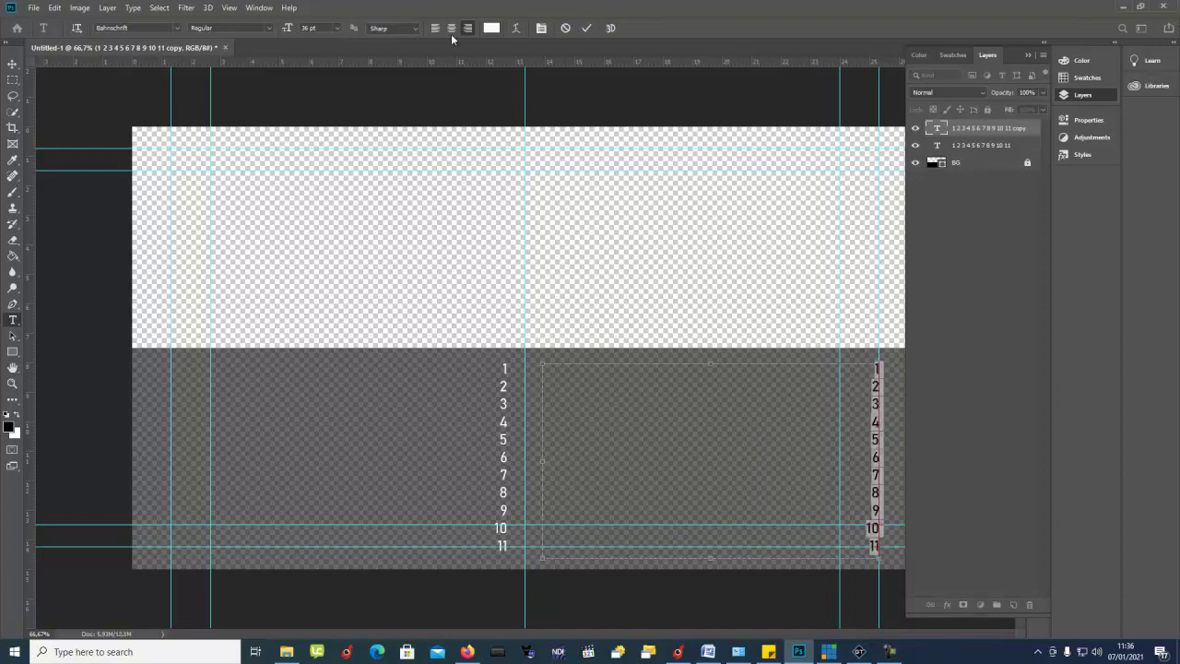
{"action": "left_click", "coordinate": [435, 28]}
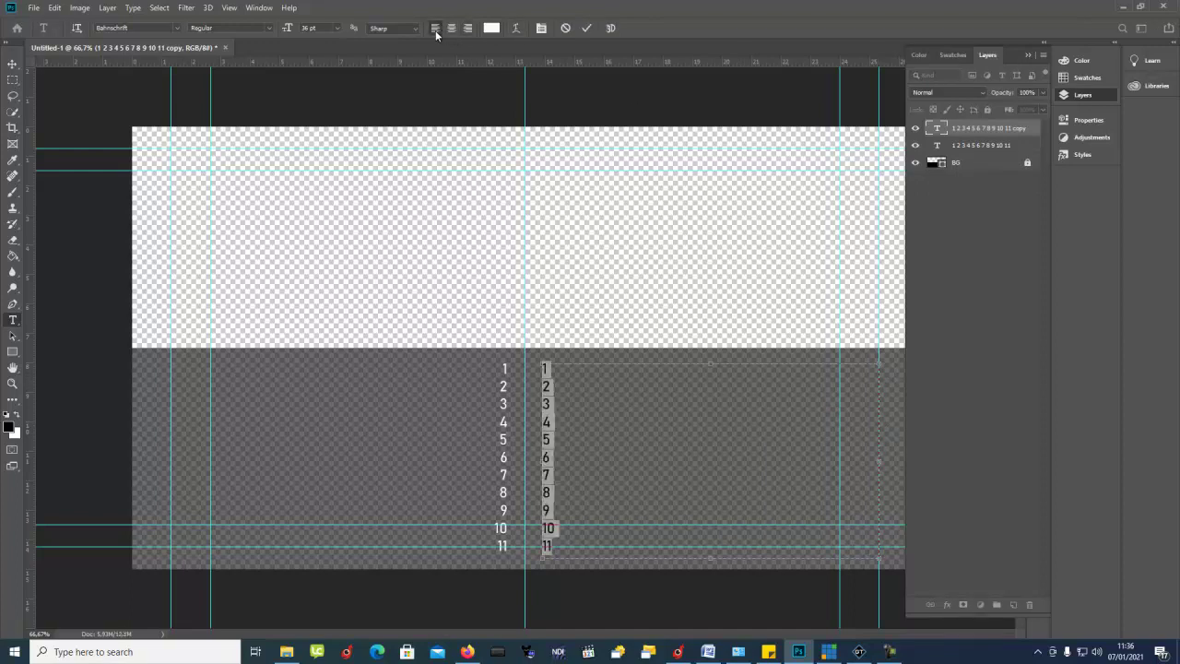
{"action": "left_click", "coordinate": [13, 65]}
Step: Select the number column layer in the Layers panel to rename it
{"action": "left_click", "coordinate": [415, 419]}
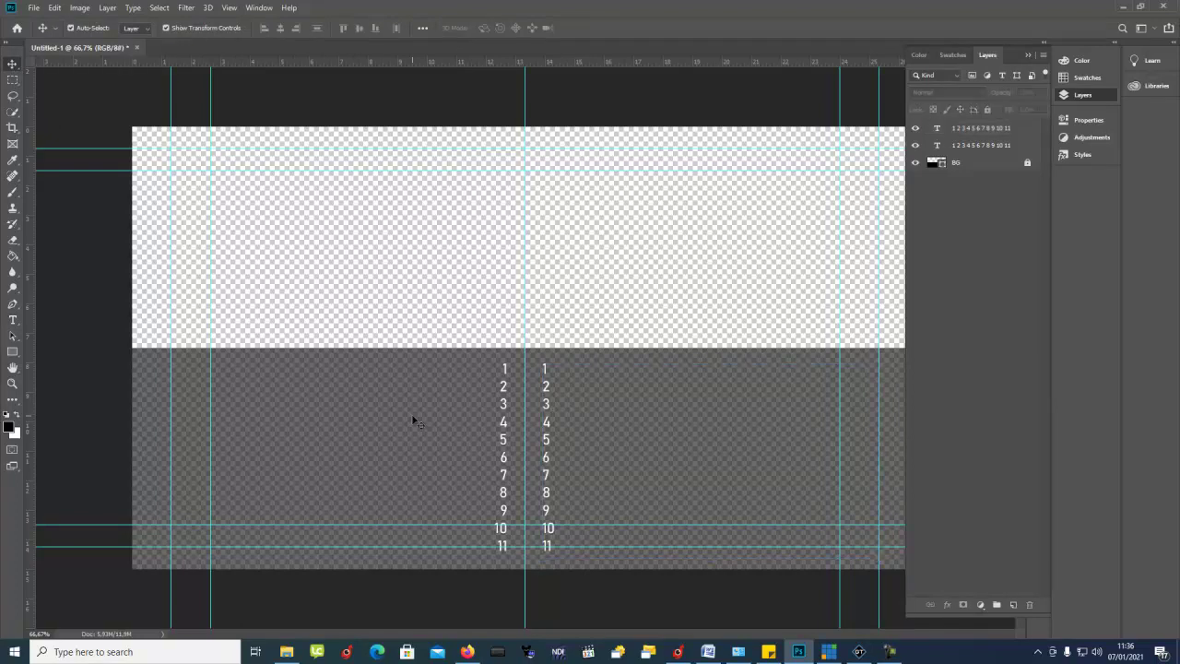
{"action": "left_click", "coordinate": [501, 414]}
{"action": "left_click", "coordinate": [985, 146]}
{"action": "double_click", "coordinate": [969, 129]}
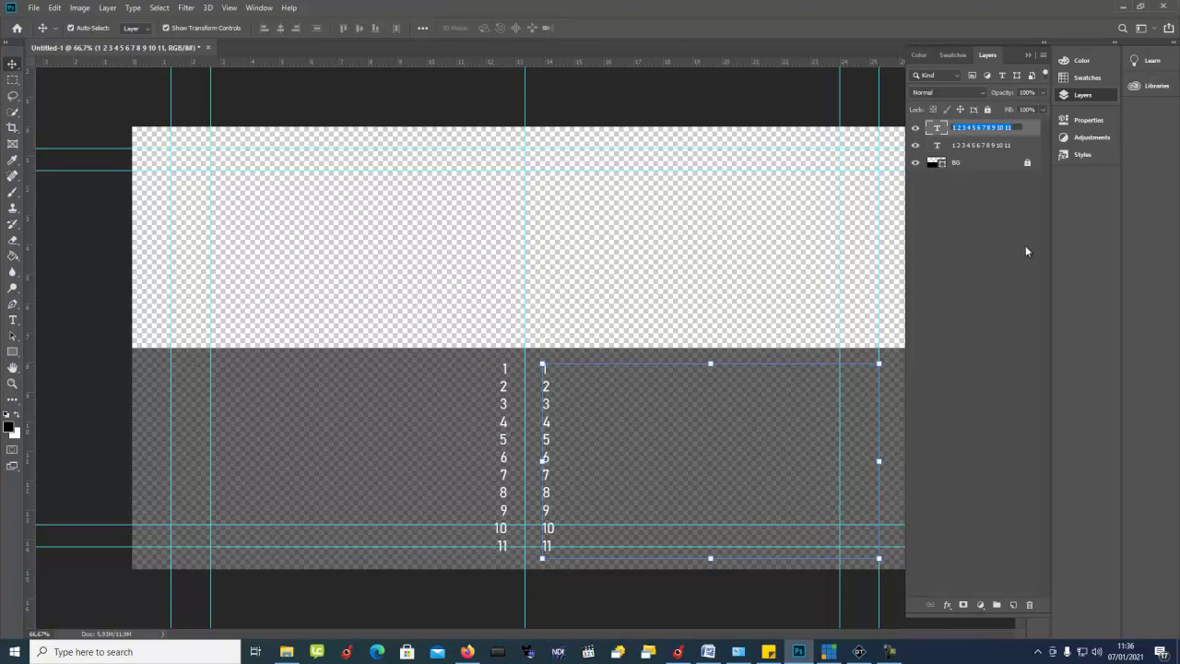
Step: Name the right column layer KANAN, move it below, and name the left column KIRI
{"action": "type", "text": "KANAN"}
{"action": "key", "text": "Return"}
{"action": "left_click_drag", "start_coordinate": [981, 130], "coordinate": [979, 150]}
{"action": "double_click", "coordinate": [982, 127]}
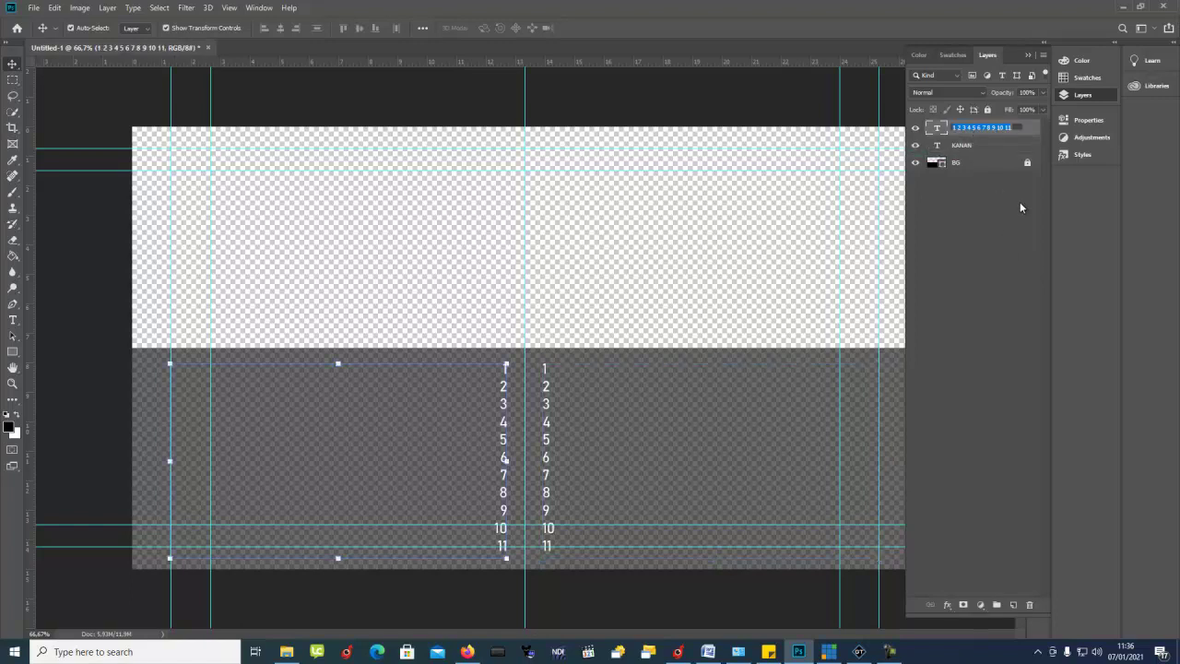
{"action": "type", "text": "KIRI"}
{"action": "key", "text": "Return"}
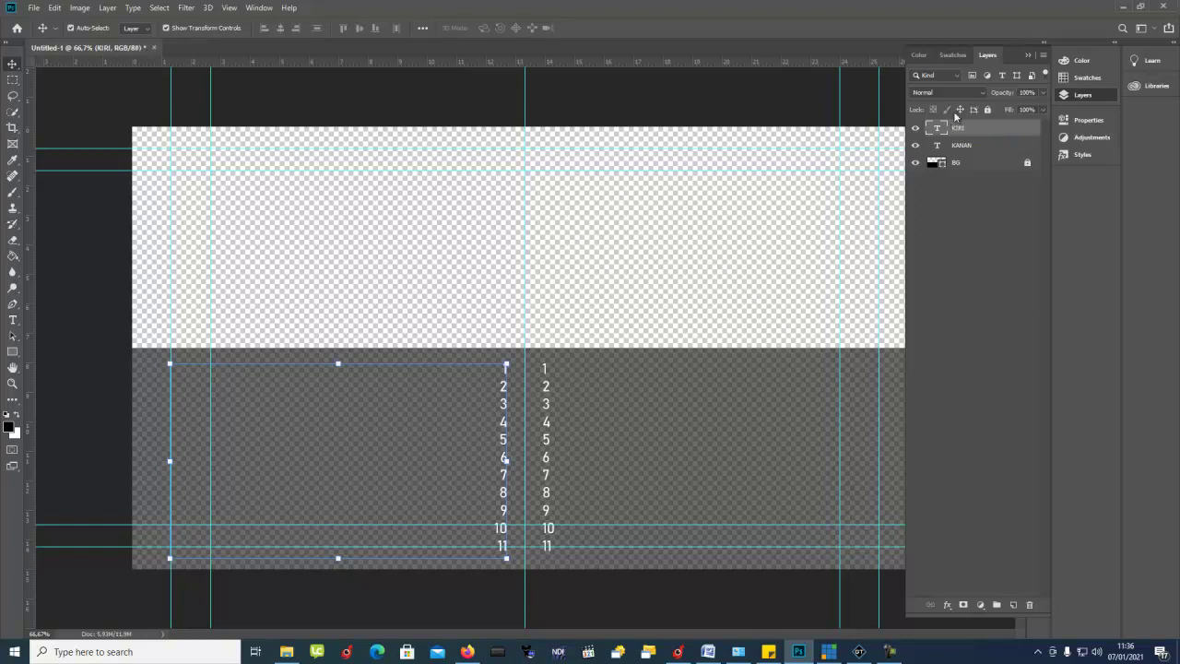
Step: Toggle the KANAN and KIRI layers' visibility to check both number columns
{"action": "left_click", "coordinate": [1027, 56]}
{"action": "left_click", "coordinate": [304, 408]}
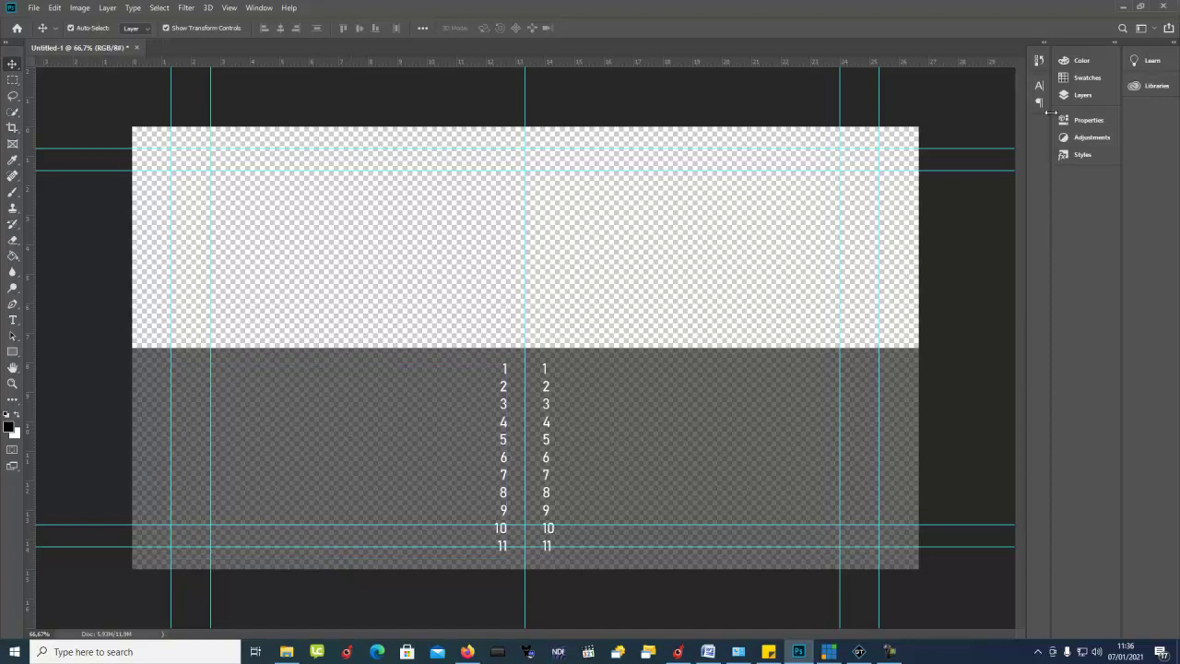
{"action": "left_click", "coordinate": [1081, 98]}
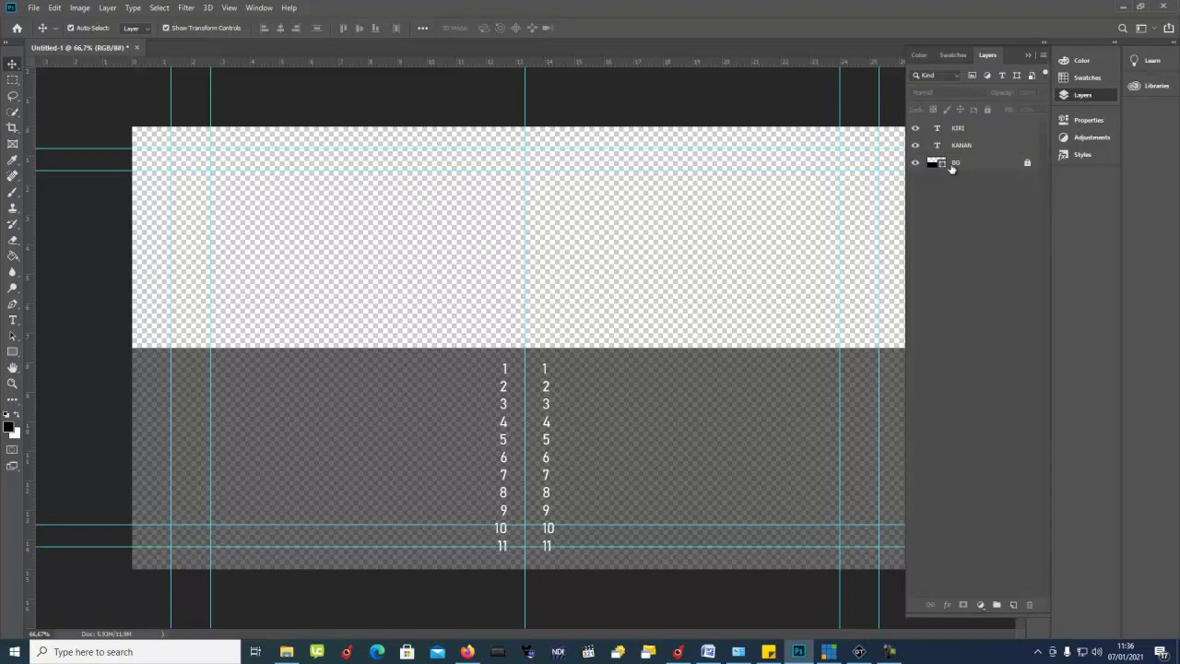
{"action": "left_click", "coordinate": [917, 145]}
{"action": "left_click", "coordinate": [916, 129]}
{"action": "left_click", "coordinate": [916, 129]}
{"action": "left_click", "coordinate": [917, 146]}
{"action": "left_click", "coordinate": [1028, 56]}
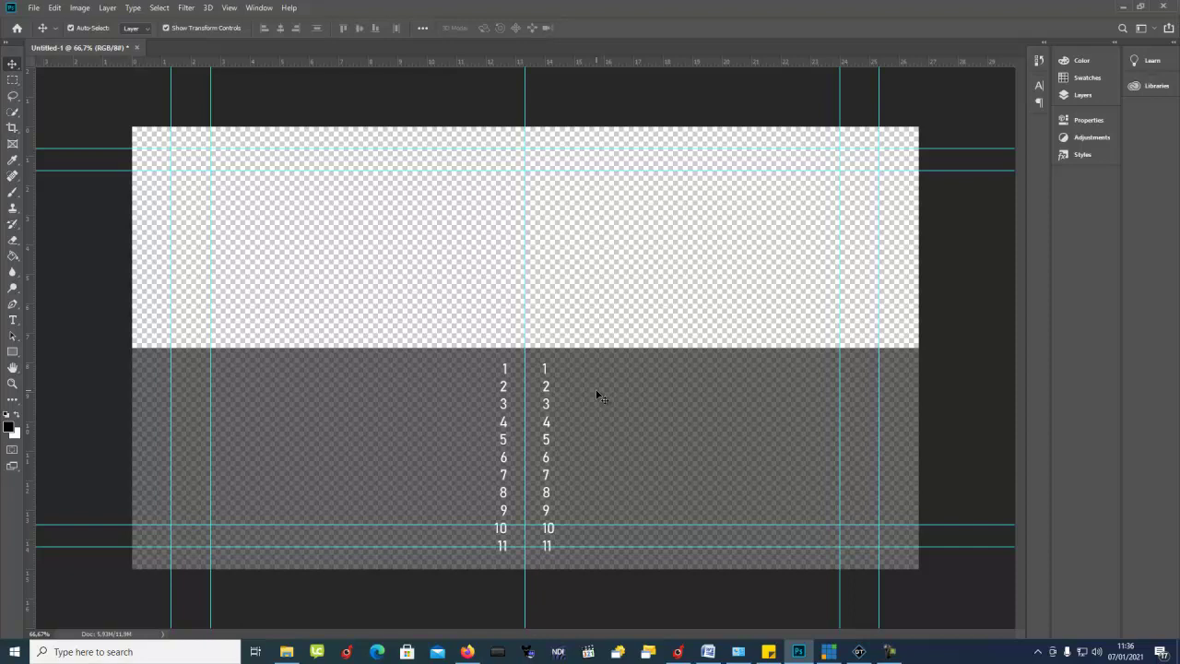
Step: Select the 02 - Produksi rundown entry in Draco vMix CG, then minimise it
{"action": "left_click", "coordinate": [680, 653]}
{"action": "left_click", "coordinate": [517, 185]}
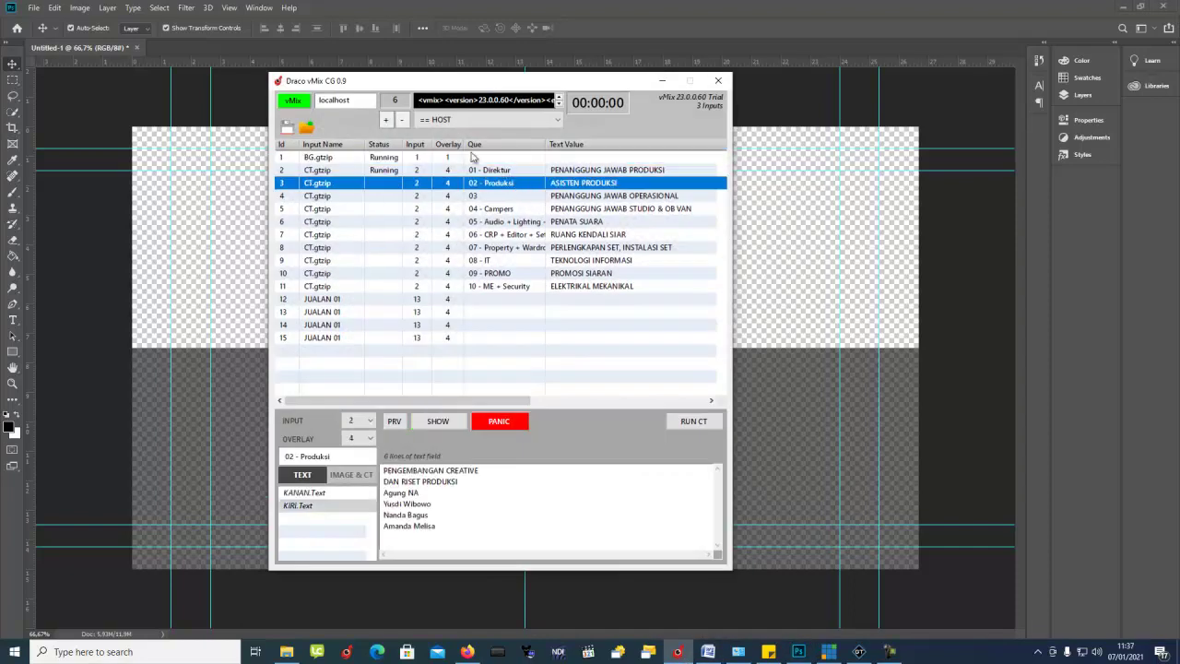
{"action": "left_click", "coordinate": [668, 80]}
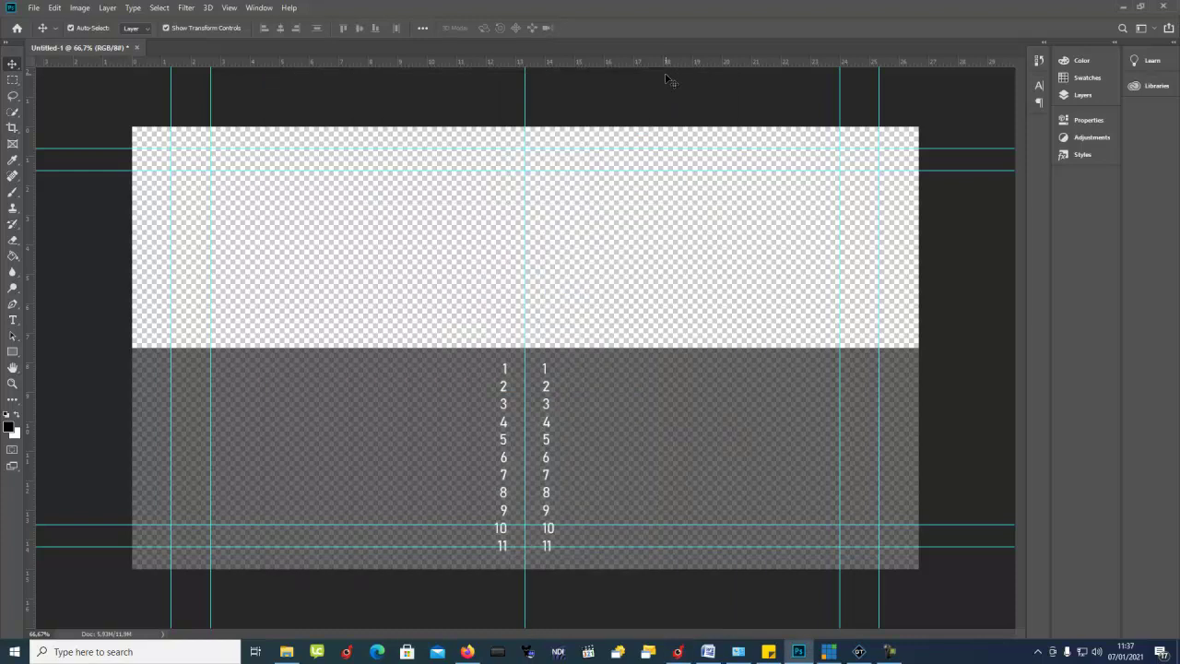
Step: Hide the KANAN and KIRI number-column layers, then start a Save As and cancel it
{"action": "left_click", "coordinate": [548, 376]}
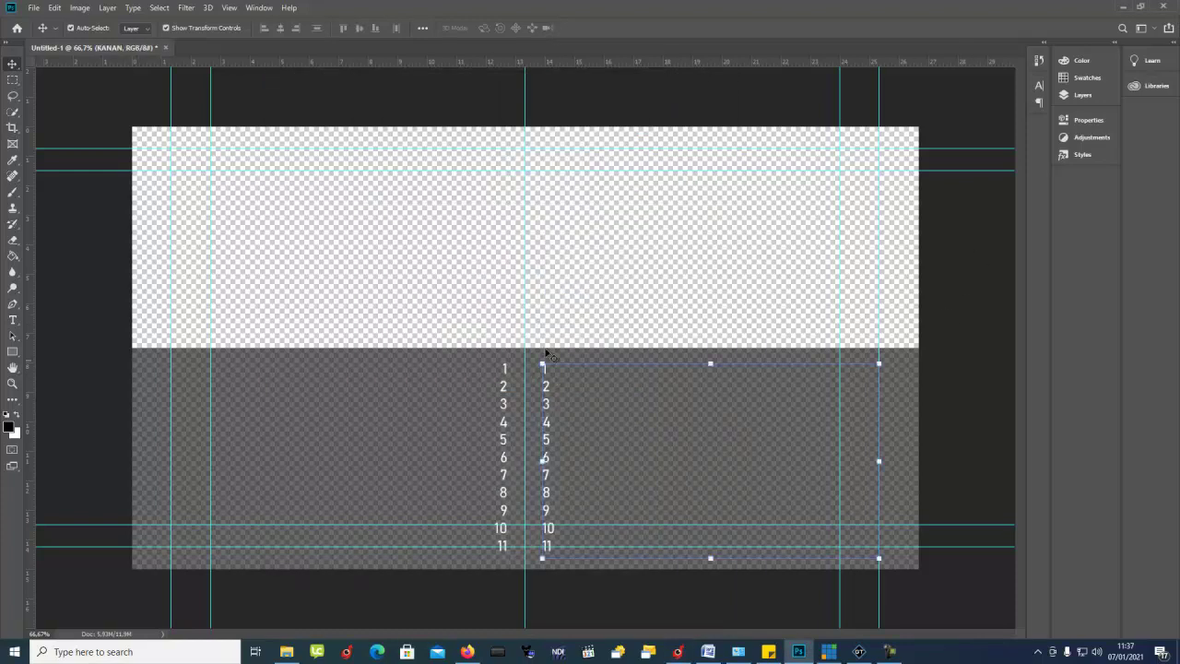
{"action": "left_click", "coordinate": [1075, 95]}
{"action": "left_click", "coordinate": [916, 145]}
{"action": "left_click", "coordinate": [916, 127]}
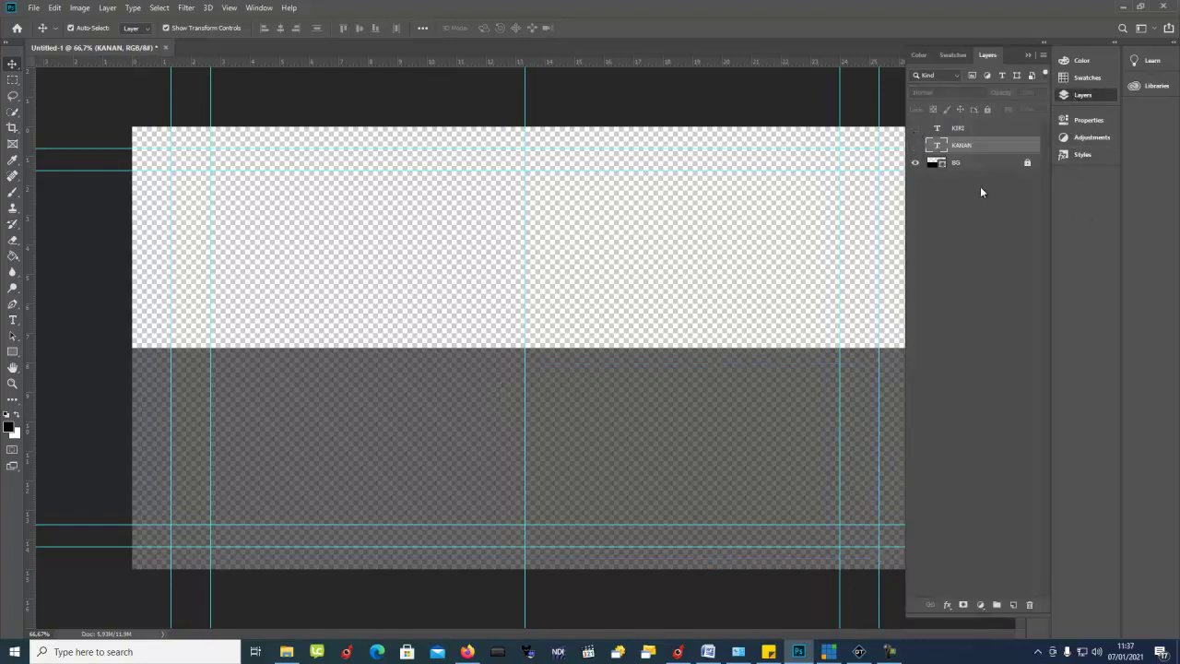
{"action": "left_click", "coordinate": [33, 9]}
{"action": "left_click", "coordinate": [85, 144]}
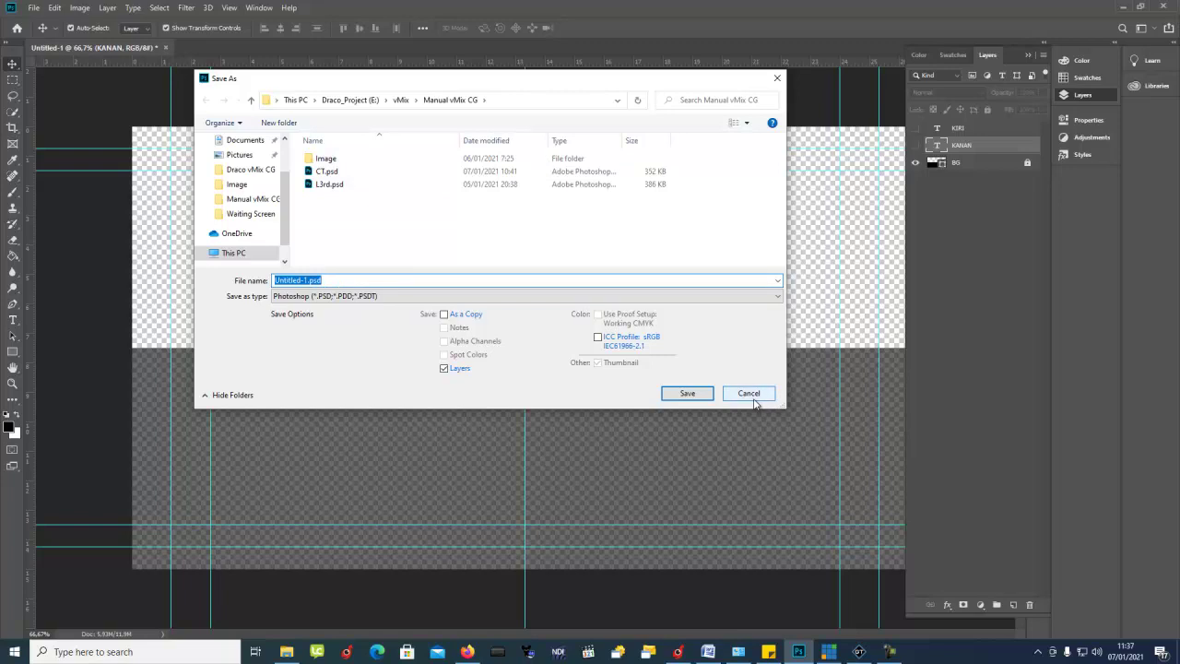
{"action": "left_click", "coordinate": [751, 393]}
Step: Show the KANAN and KIRI layers again and select the KIRI layer
{"action": "left_click", "coordinate": [915, 146]}
{"action": "left_click", "coordinate": [918, 129]}
{"action": "left_click", "coordinate": [398, 415]}
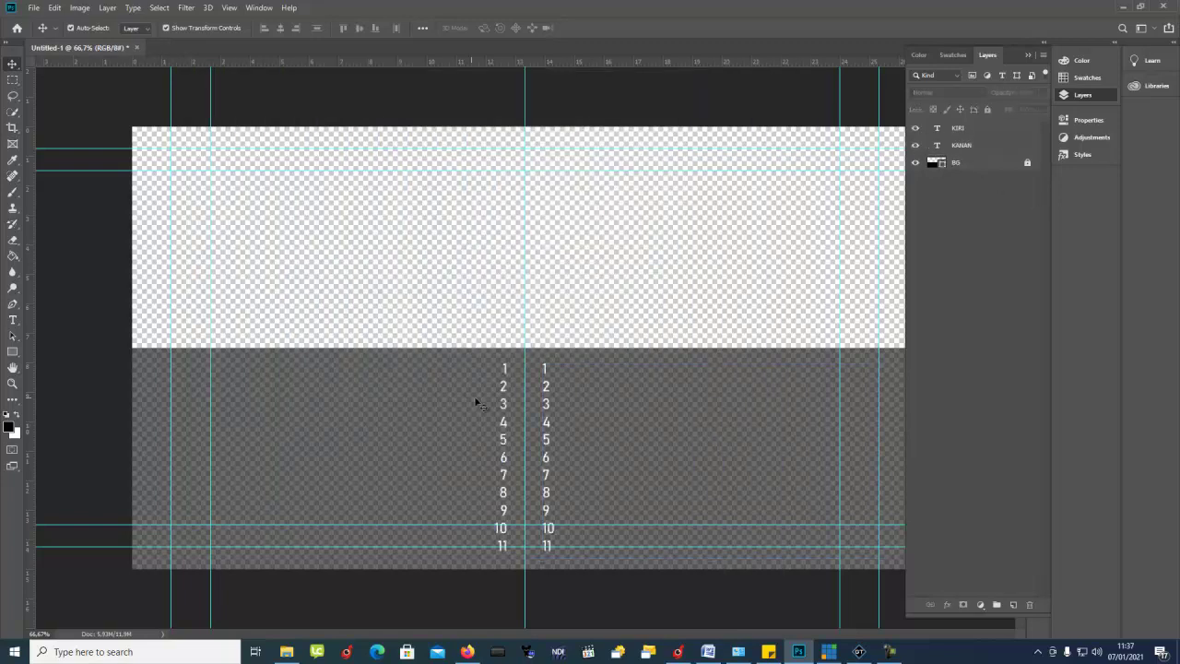
{"action": "left_click", "coordinate": [503, 406]}
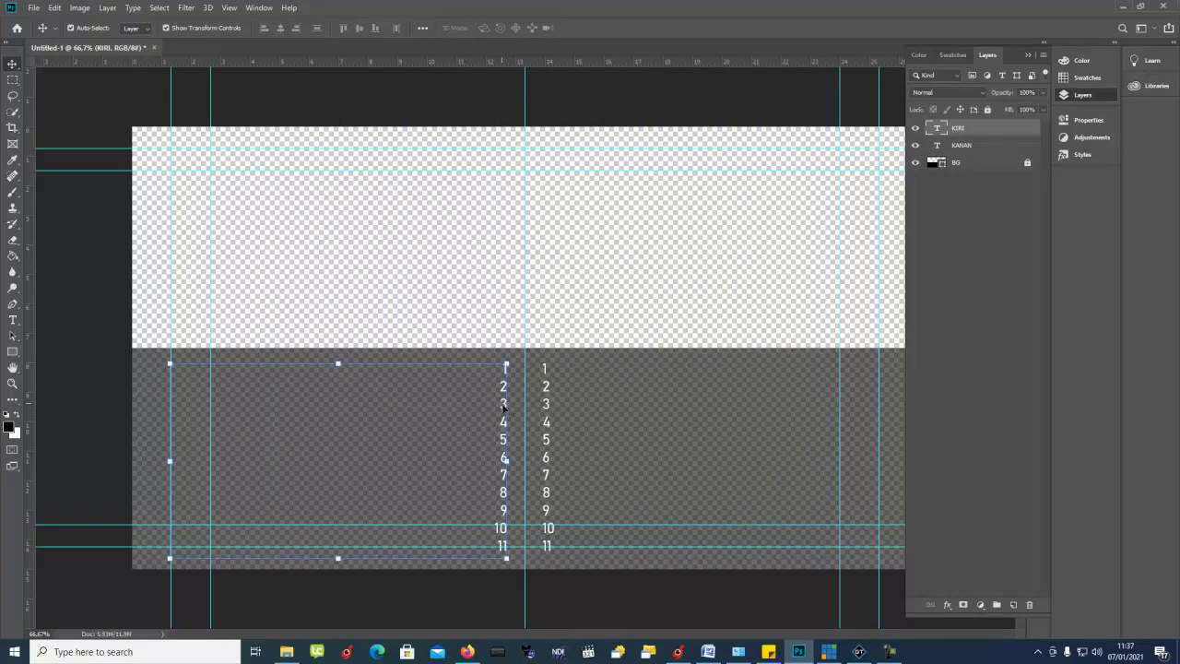
Step: Save the document over CT.psd, confirming the replacement and Maximize Compatibility
{"action": "left_click", "coordinate": [33, 8]}
{"action": "left_click", "coordinate": [74, 146]}
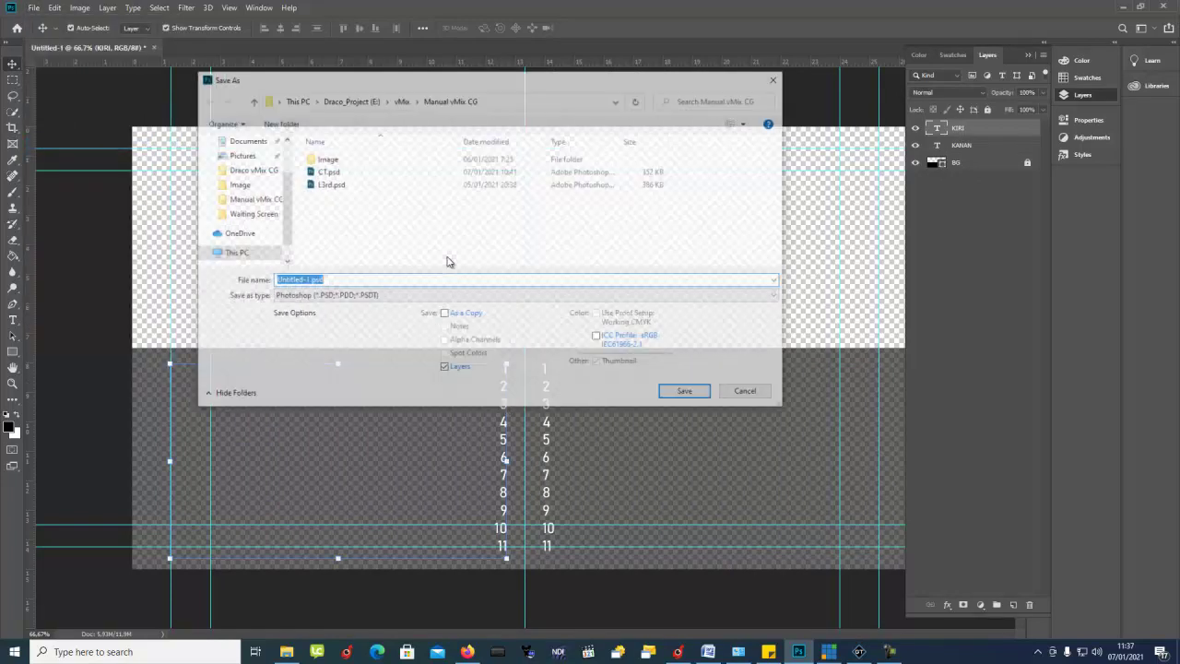
{"action": "double_click", "coordinate": [337, 175]}
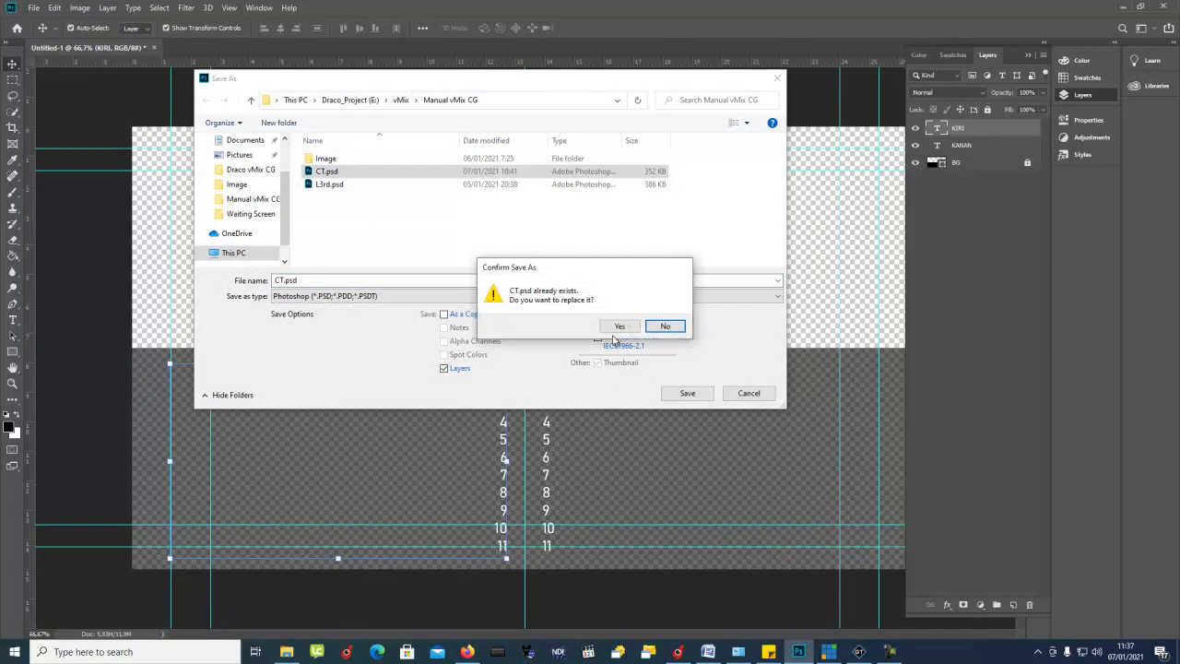
{"action": "left_click", "coordinate": [621, 328]}
{"action": "left_click", "coordinate": [727, 182]}
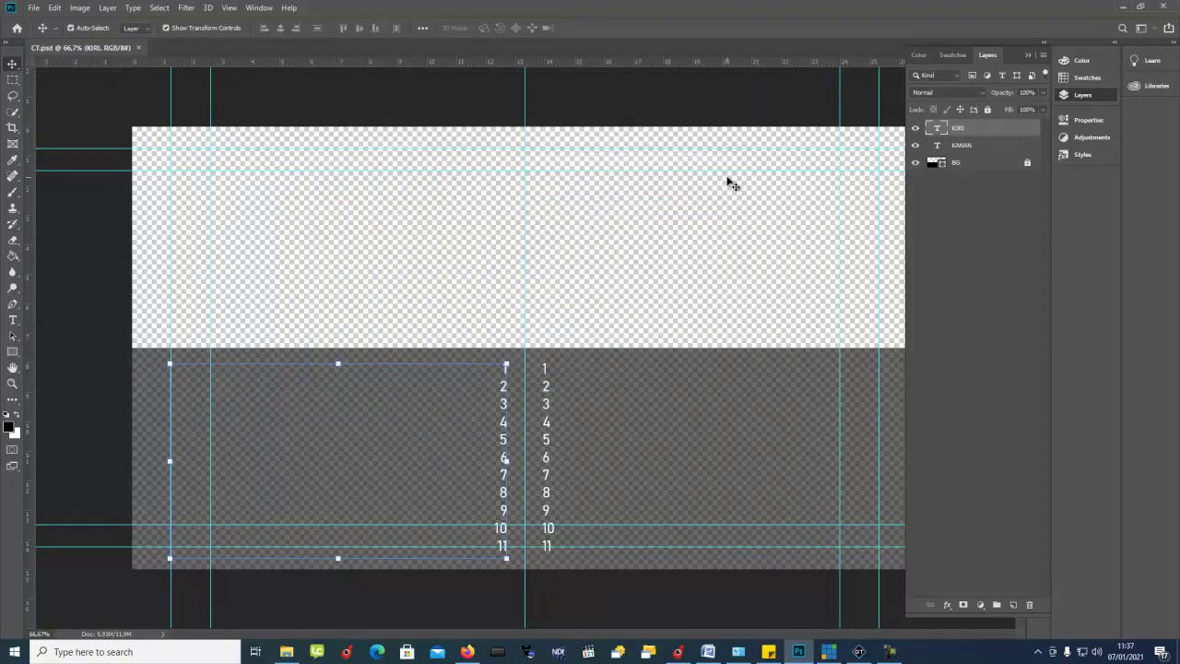
Step: Switch from Photoshop to GT Designer Advanced and back out of opening CT.gtzip
{"action": "left_click", "coordinate": [1121, 5]}
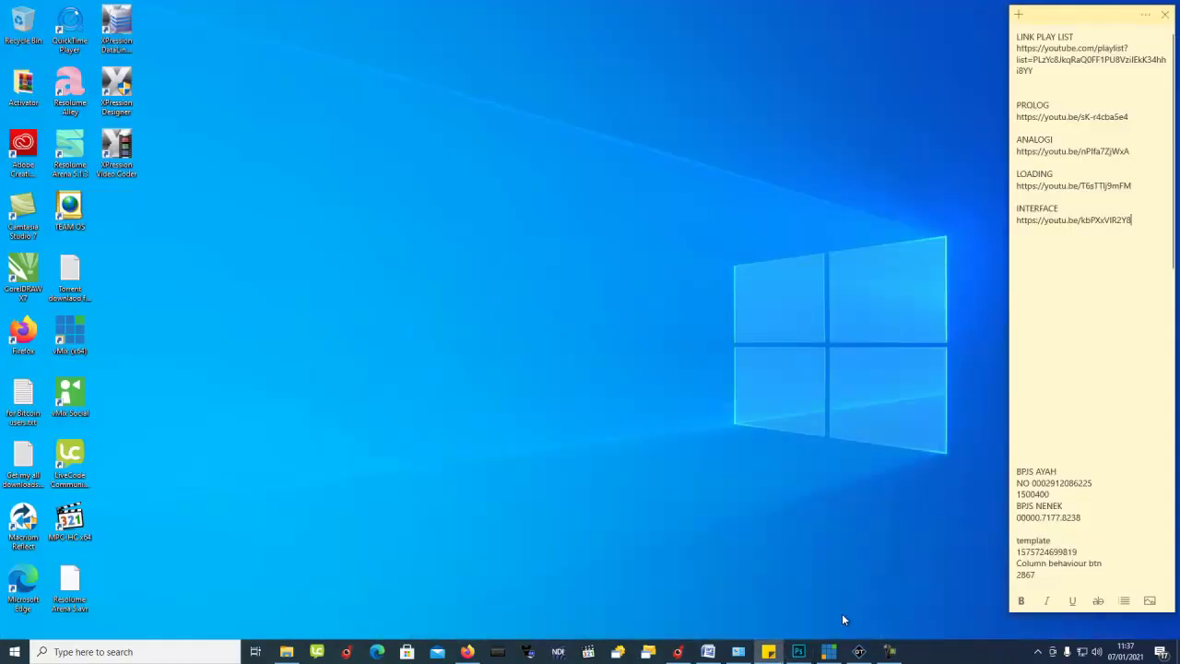
{"action": "left_click", "coordinate": [867, 654]}
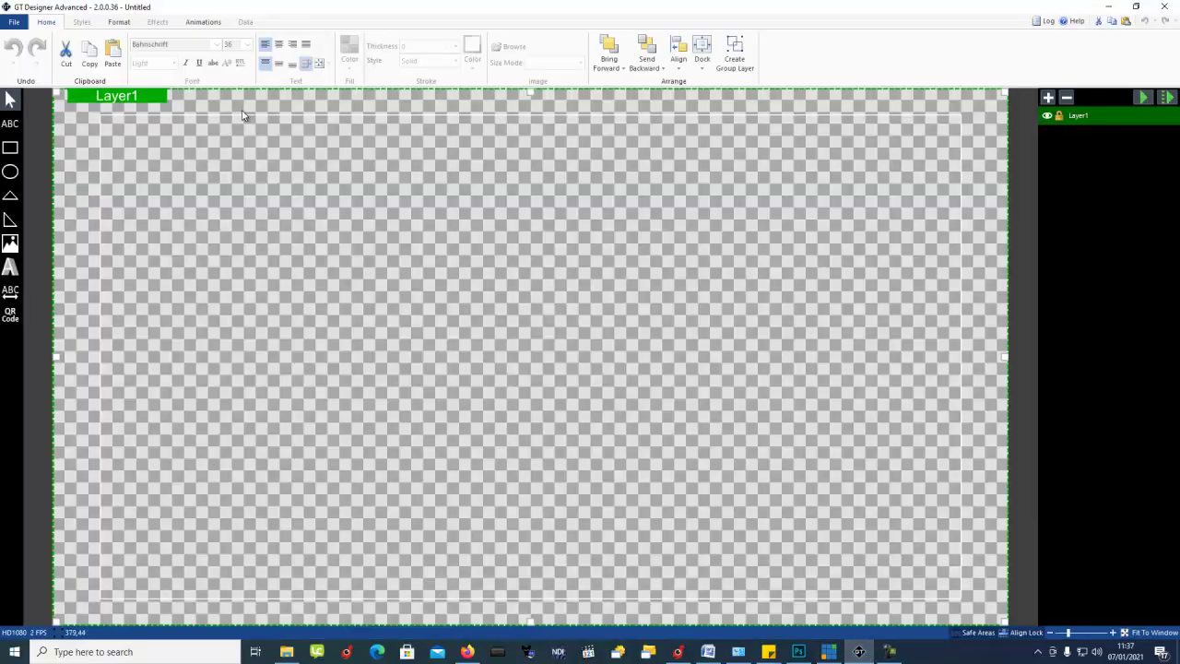
{"action": "left_click", "coordinate": [13, 21]}
{"action": "left_click", "coordinate": [64, 100]}
{"action": "left_click", "coordinate": [145, 130]}
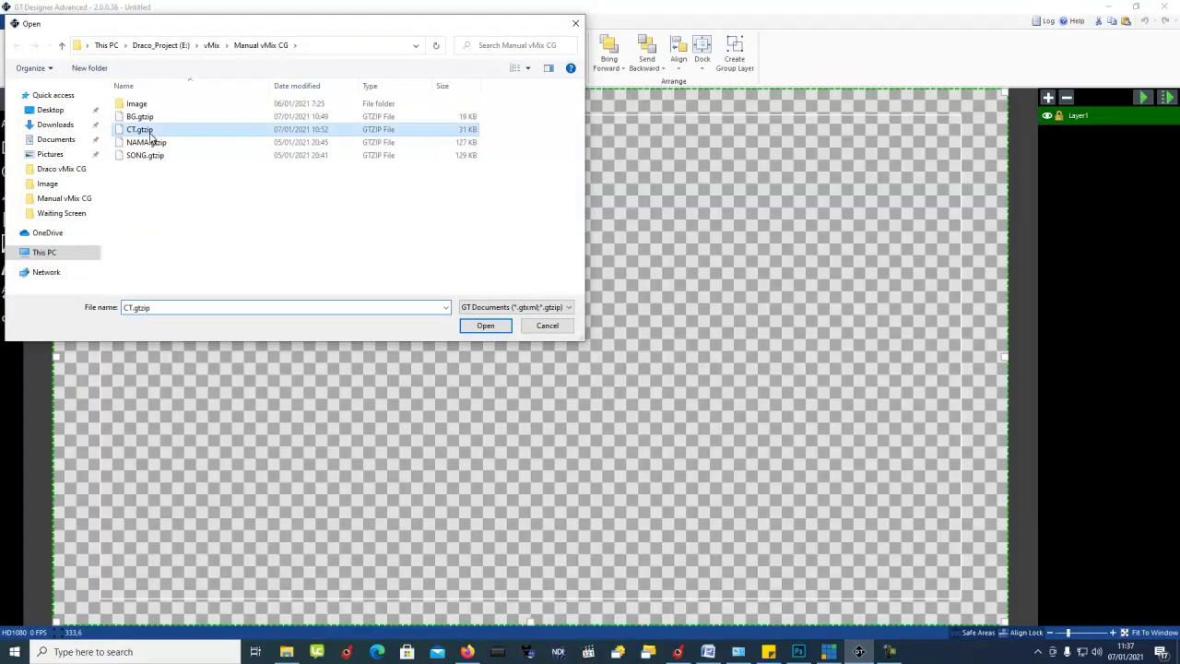
{"action": "left_click", "coordinate": [551, 329]}
Step: Import CT.psd into the design with Import PSD
{"action": "left_click", "coordinate": [14, 21]}
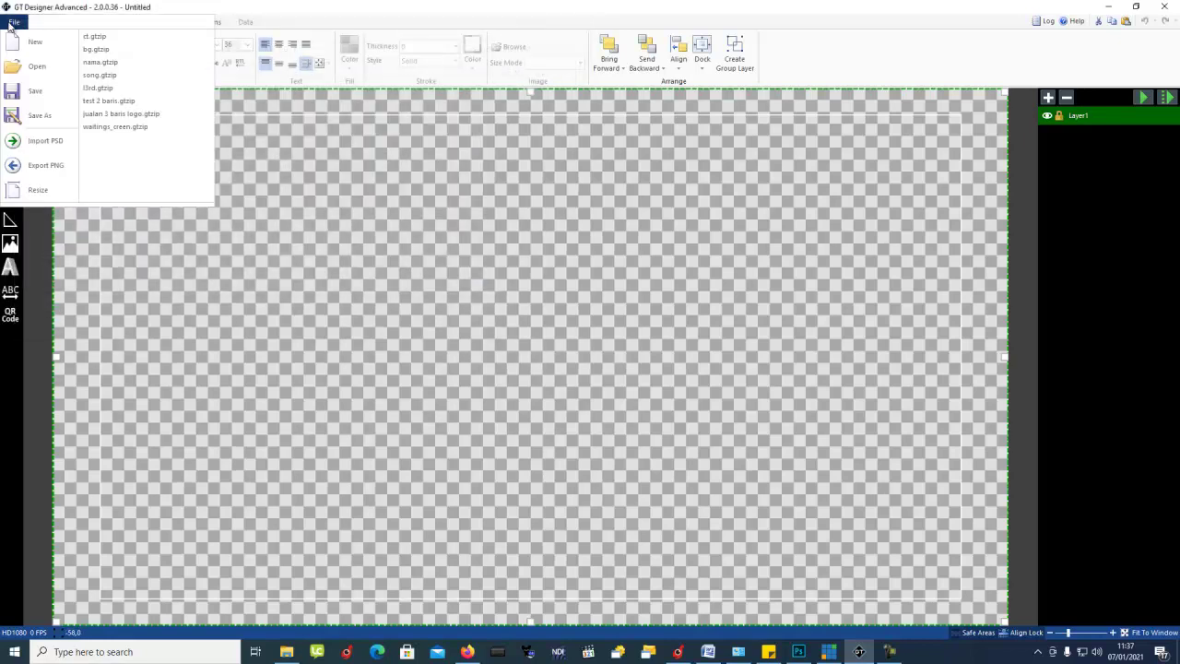
{"action": "left_click", "coordinate": [27, 141]}
{"action": "left_click", "coordinate": [139, 117]}
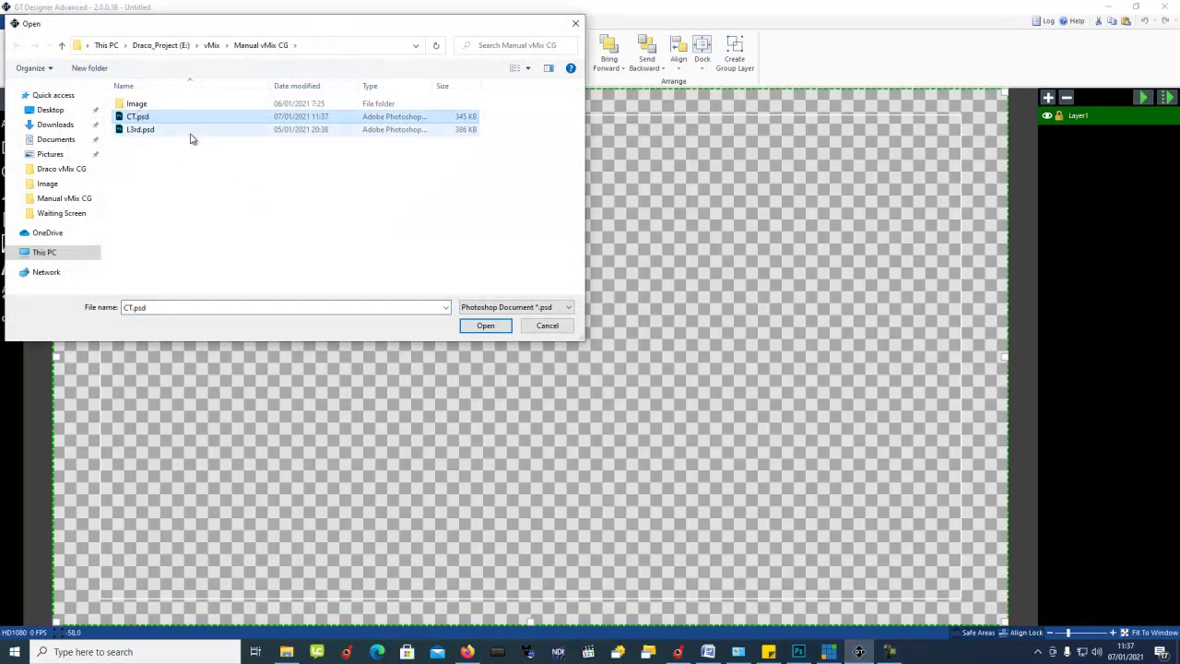
{"action": "double_click", "coordinate": [140, 120]}
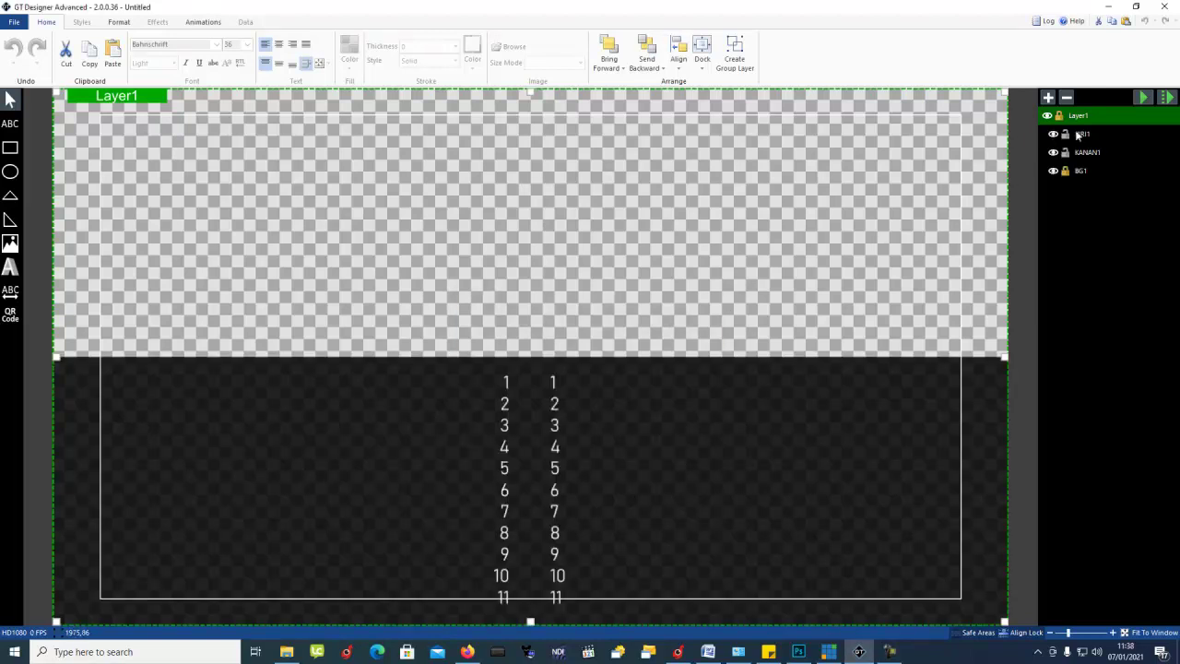
Step: Rename layers KIRI1, KANAN1 and BG1 to KIRI, KANAN and BG
{"action": "double_click", "coordinate": [1097, 135]}
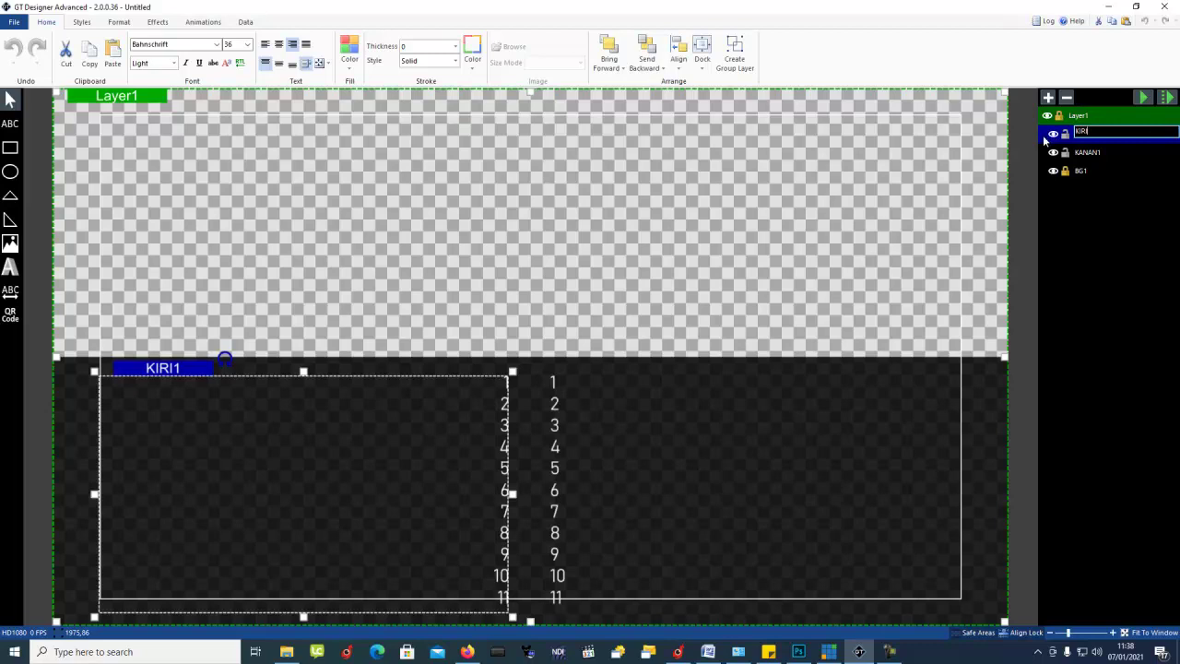
{"action": "key", "text": "Return"}
{"action": "double_click", "coordinate": [1110, 152]}
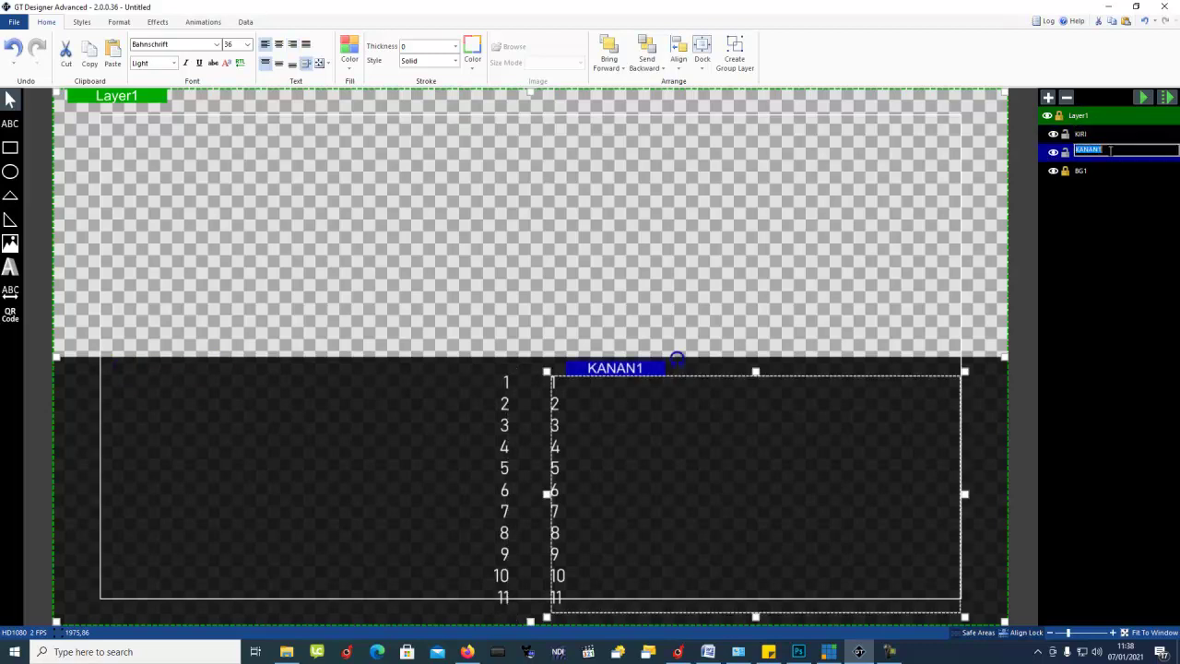
{"action": "key", "text": "Return"}
{"action": "left_click", "coordinate": [1102, 172]}
{"action": "double_click", "coordinate": [1106, 173]}
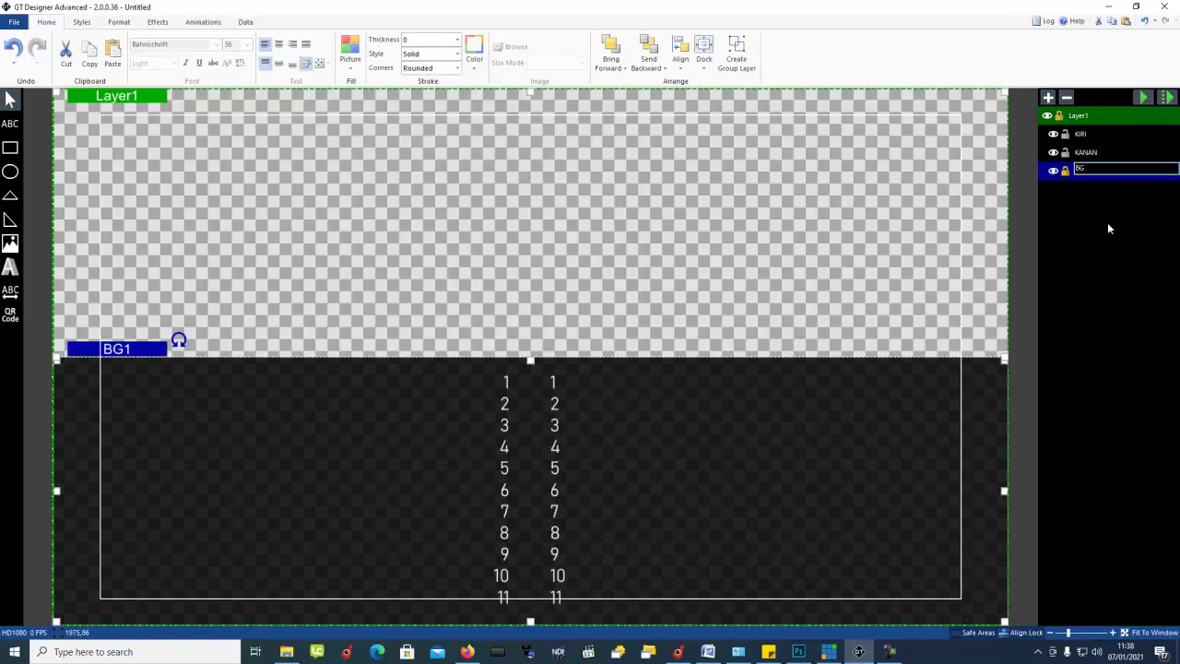
{"action": "key", "text": "Return"}
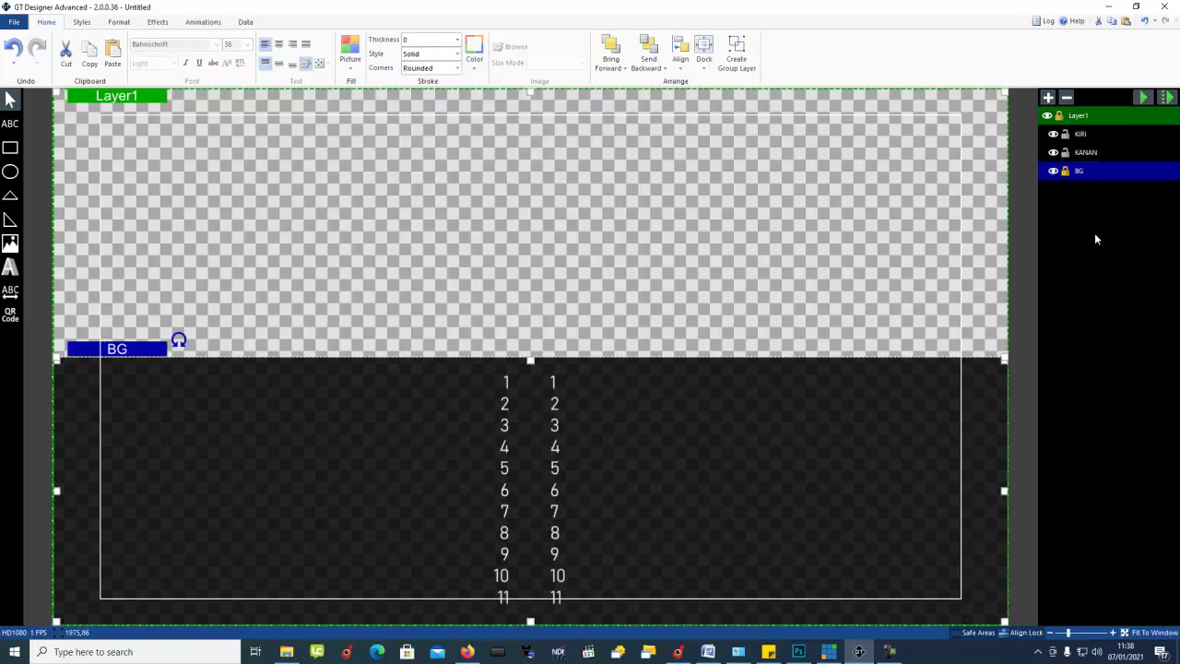
Step: Hide the KANAN and KIRI layers and save the design over BG.gtzip
{"action": "left_click", "coordinate": [14, 22]}
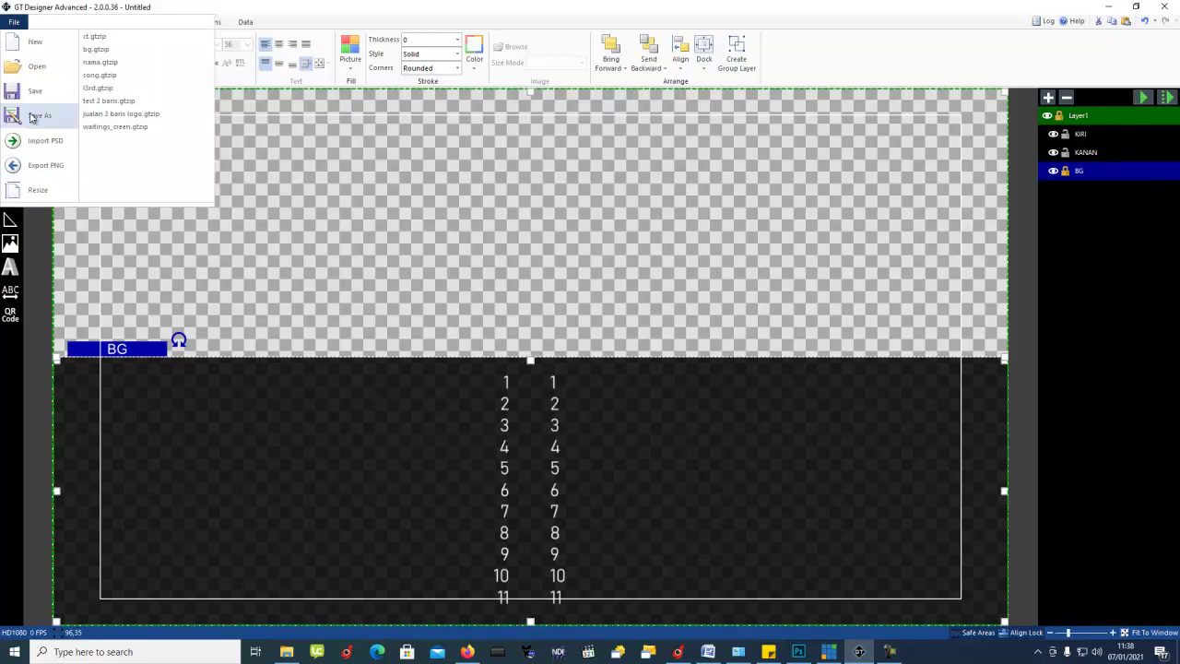
{"action": "left_click", "coordinate": [1081, 208]}
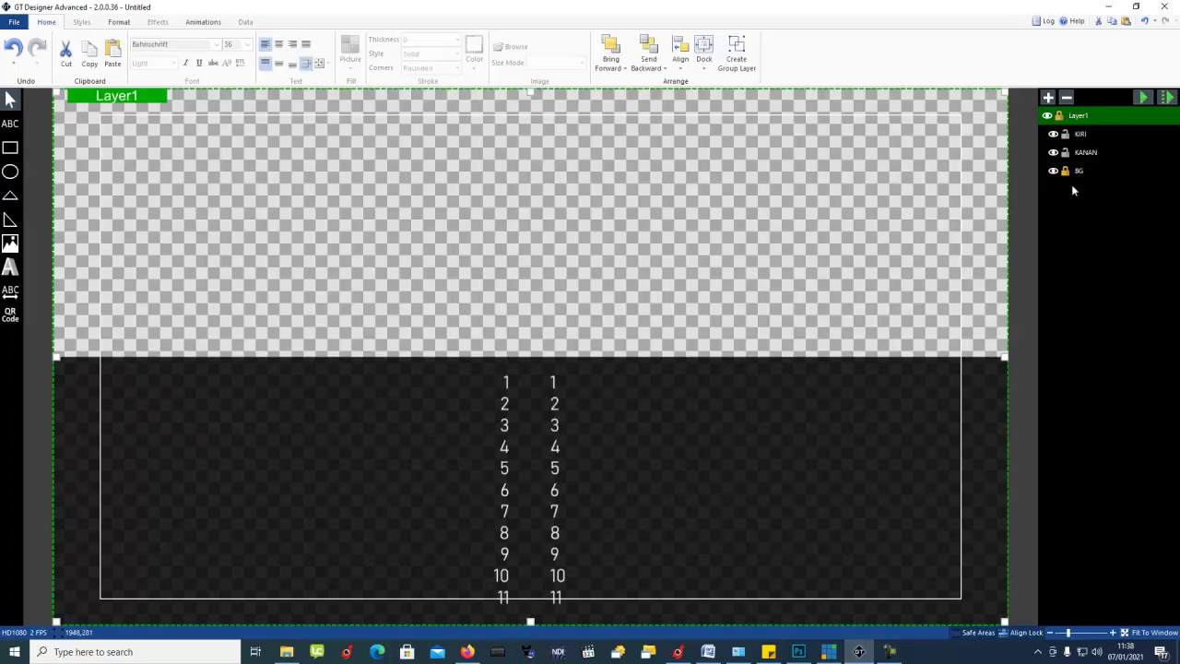
{"action": "left_click", "coordinate": [1052, 152]}
{"action": "left_click", "coordinate": [1053, 134]}
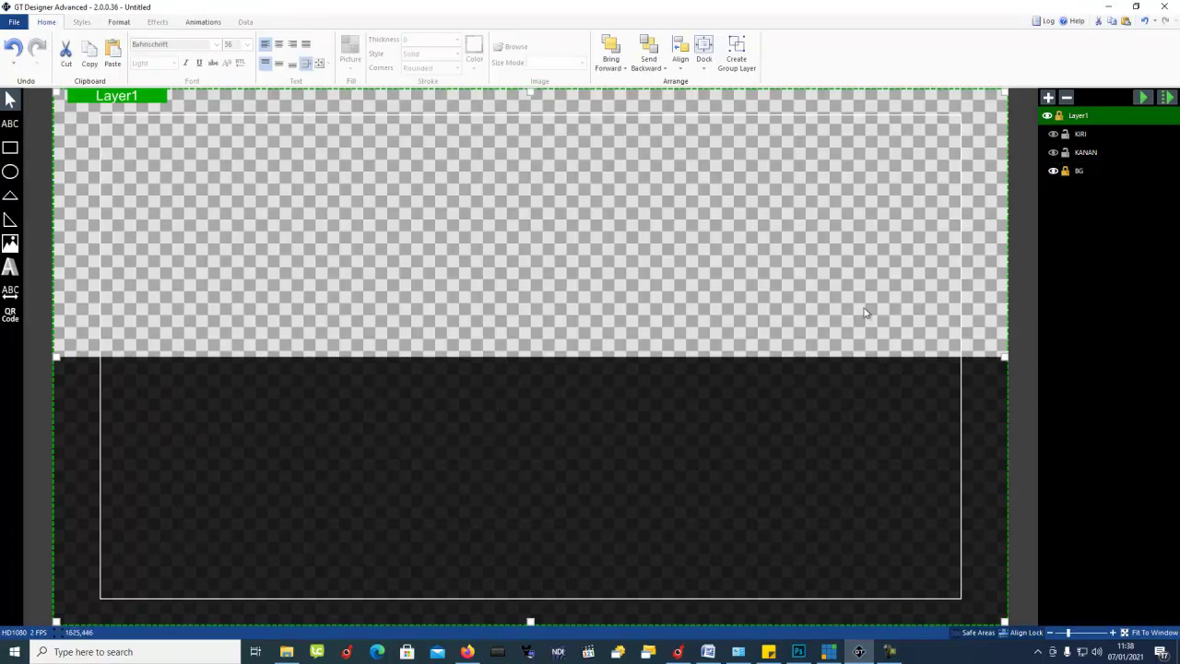
{"action": "left_click", "coordinate": [14, 21]}
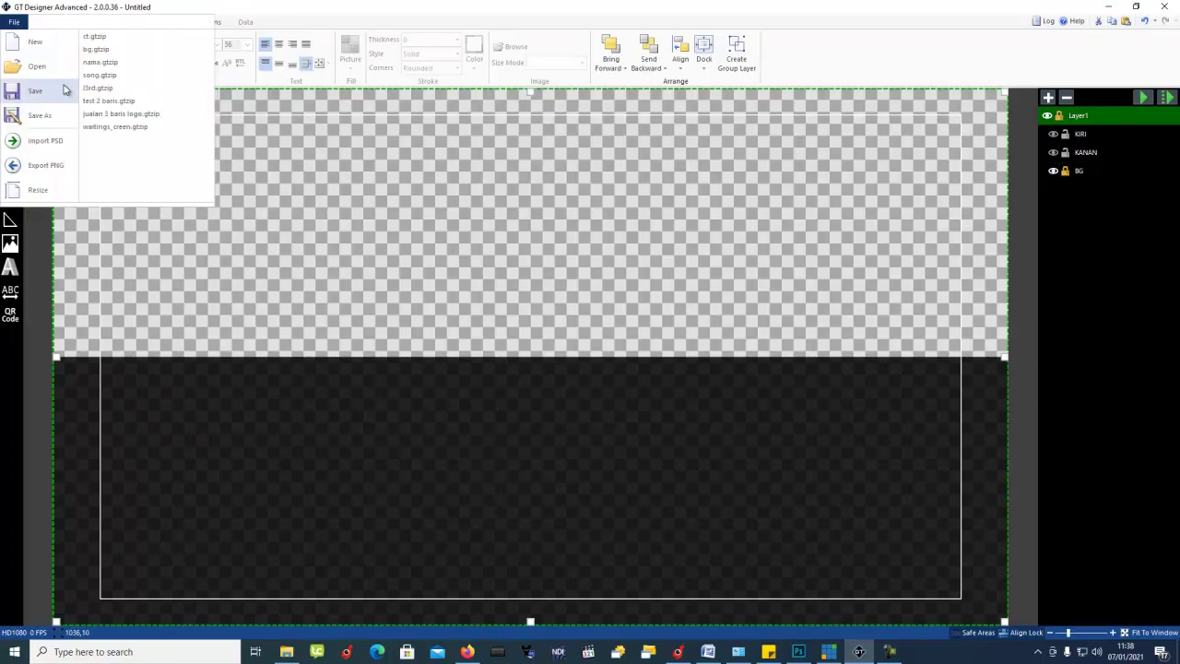
{"action": "left_click", "coordinate": [57, 118]}
{"action": "double_click", "coordinate": [143, 117]}
{"action": "left_click", "coordinate": [625, 329]}
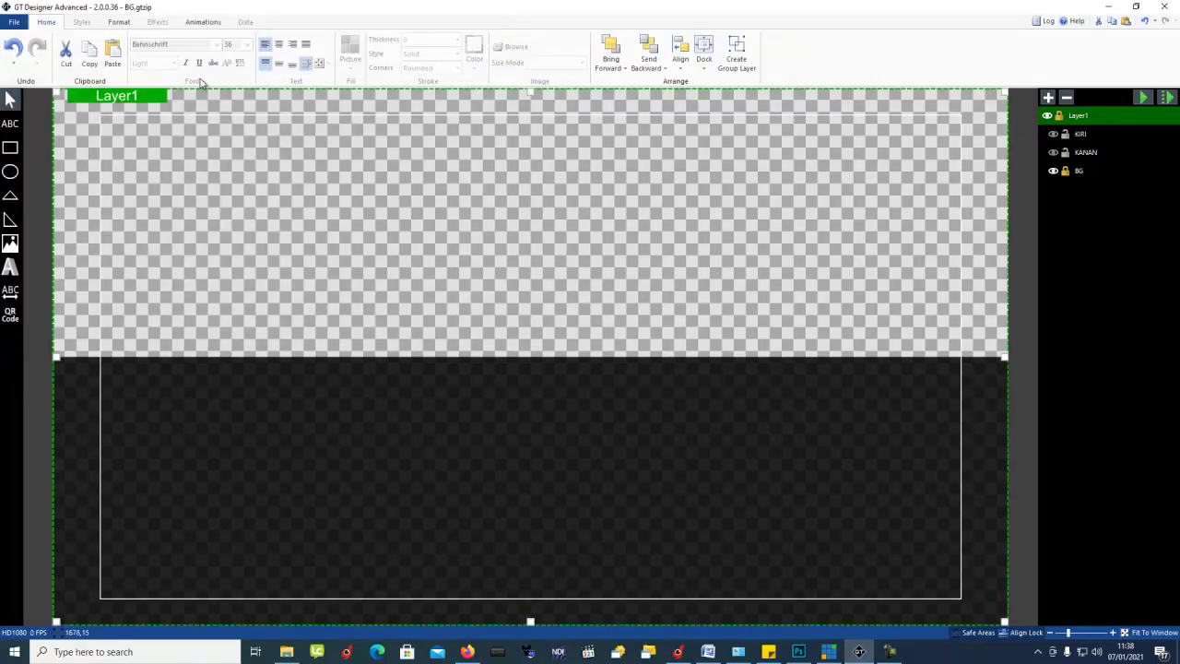
Step: Hide the BG background layer and bring up Save As again
{"action": "left_click", "coordinate": [1055, 171]}
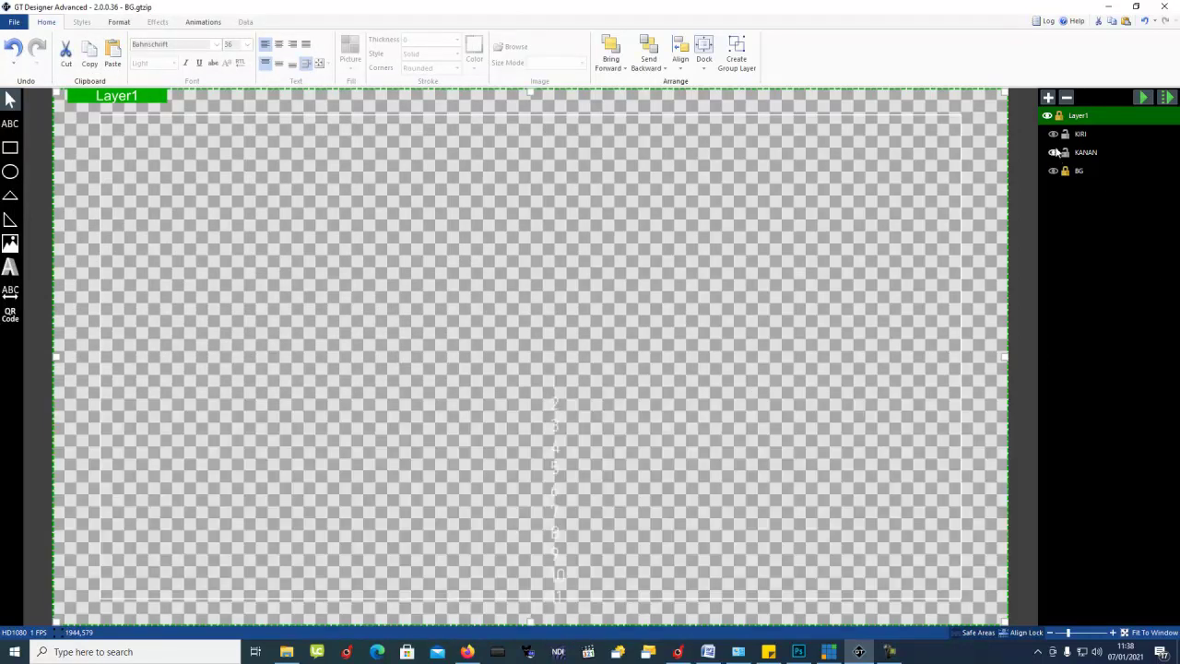
{"action": "left_click", "coordinate": [1057, 173]}
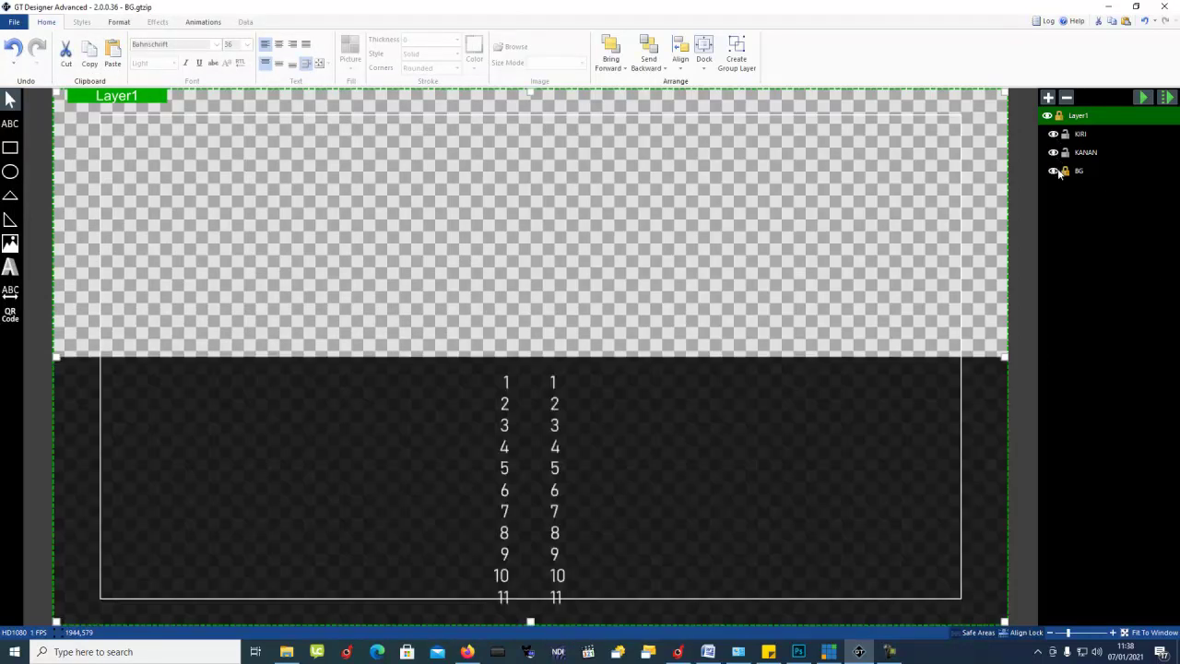
{"action": "left_click", "coordinate": [1055, 171]}
{"action": "left_click", "coordinate": [13, 21]}
{"action": "left_click", "coordinate": [39, 114]}
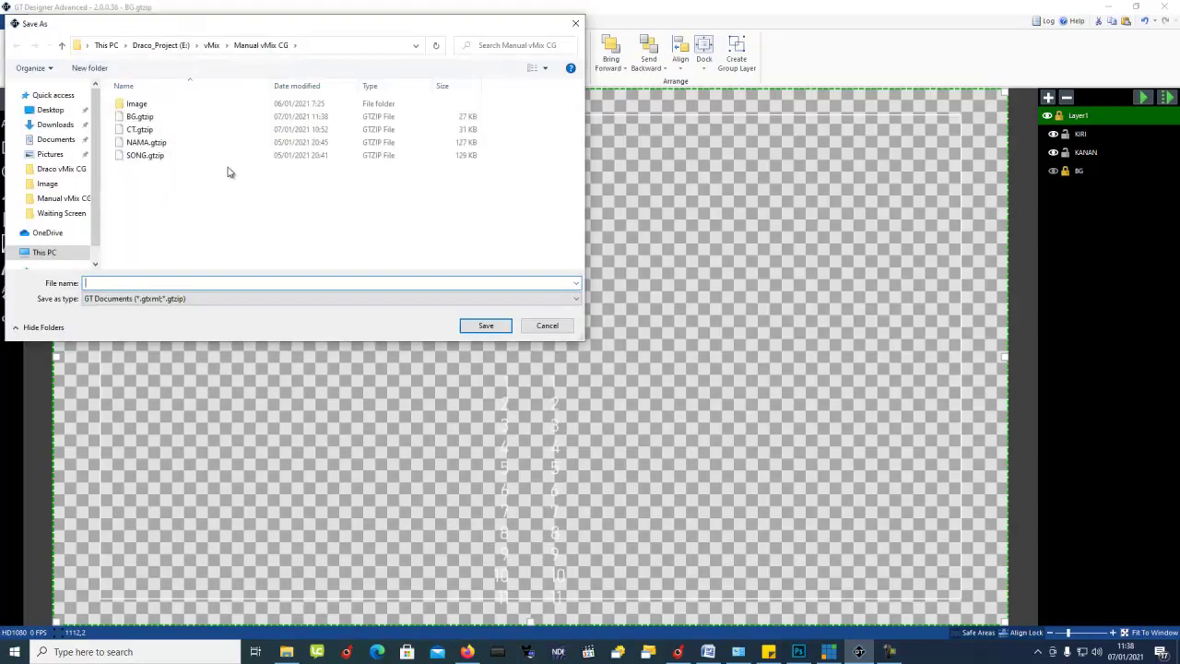
Step: Overwrite CT.gtzip with the background-free design and minimise GT Designer
{"action": "double_click", "coordinate": [156, 132]}
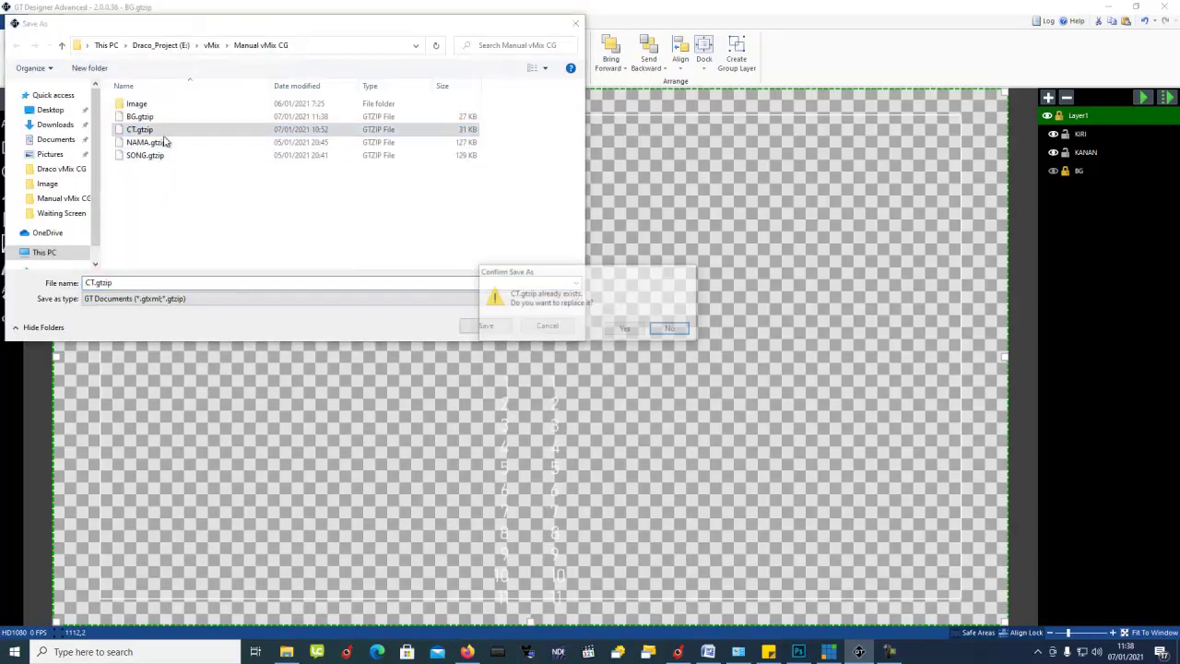
{"action": "left_click", "coordinate": [626, 330]}
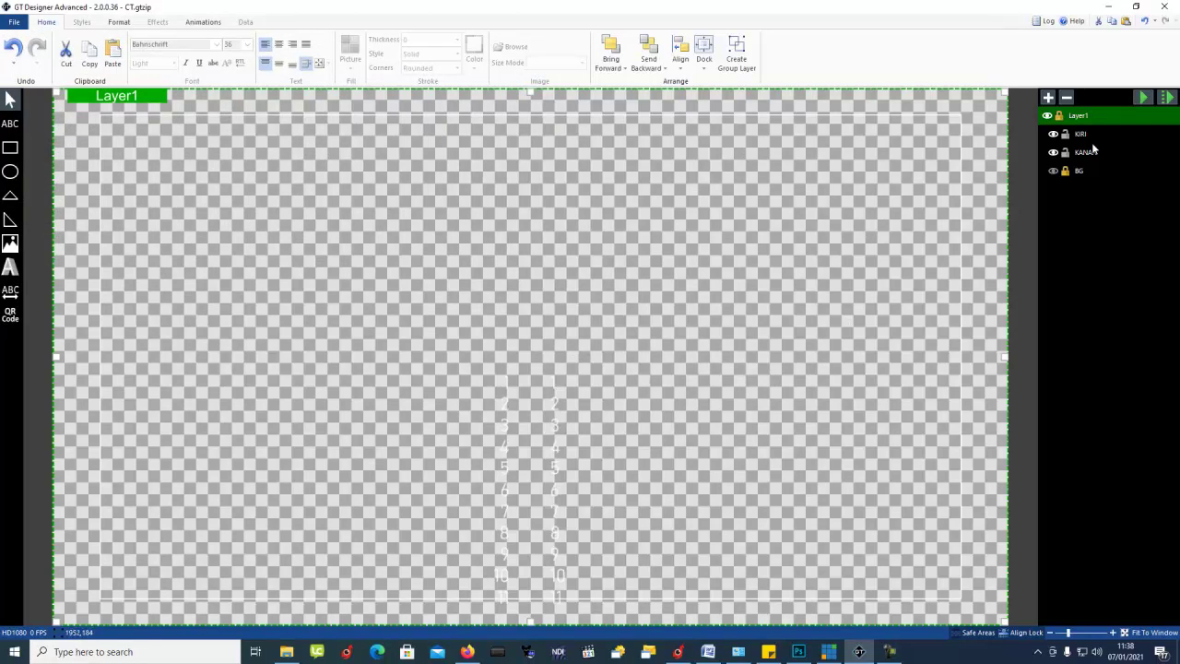
{"action": "left_click", "coordinate": [1108, 7]}
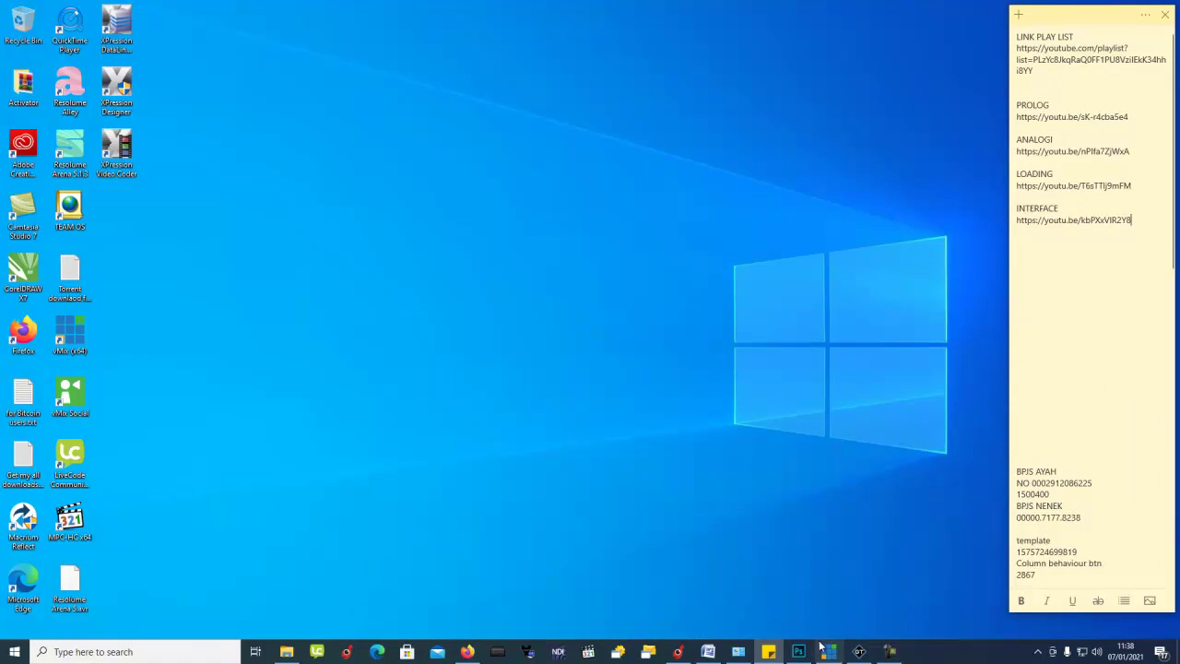
Step: Restore vMix, close the old CT.gtzip and BG.gtzip inputs, and open Manual vMix CG
{"action": "left_click", "coordinate": [829, 651]}
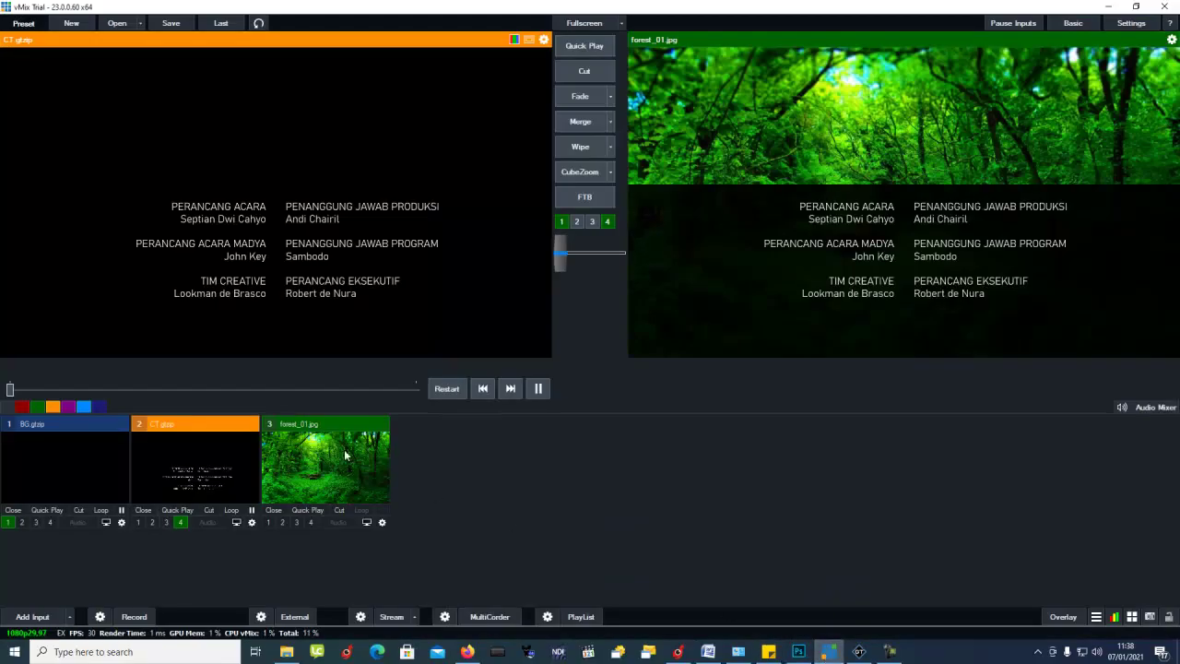
{"action": "left_click", "coordinate": [143, 510]}
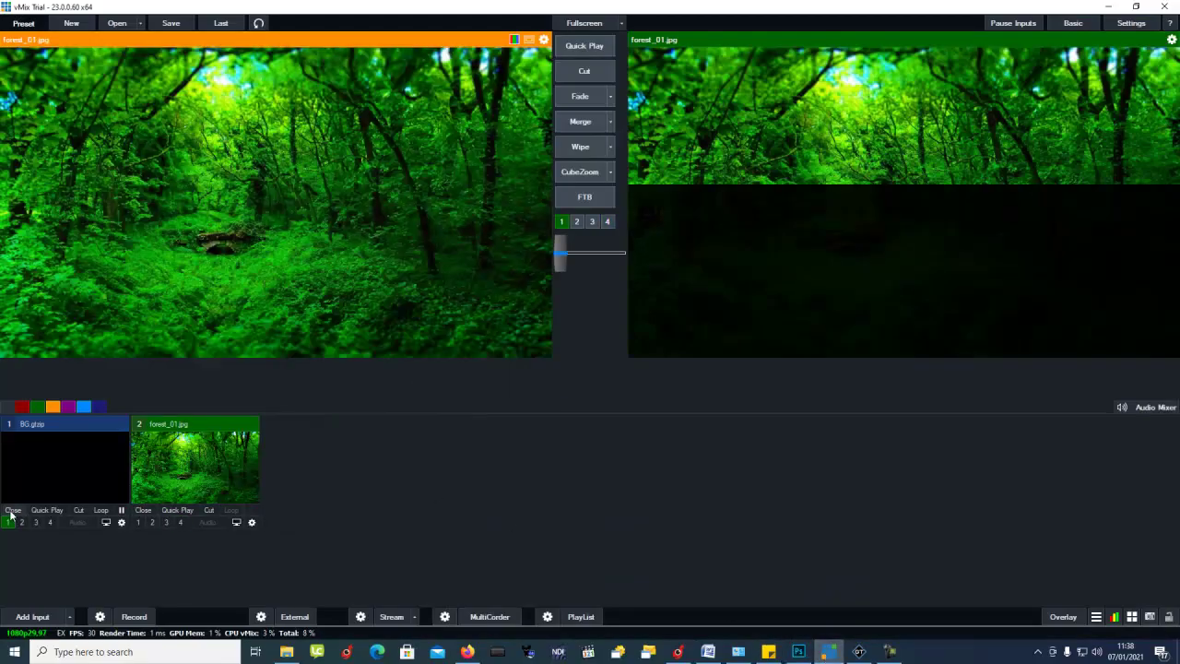
{"action": "left_click", "coordinate": [12, 510]}
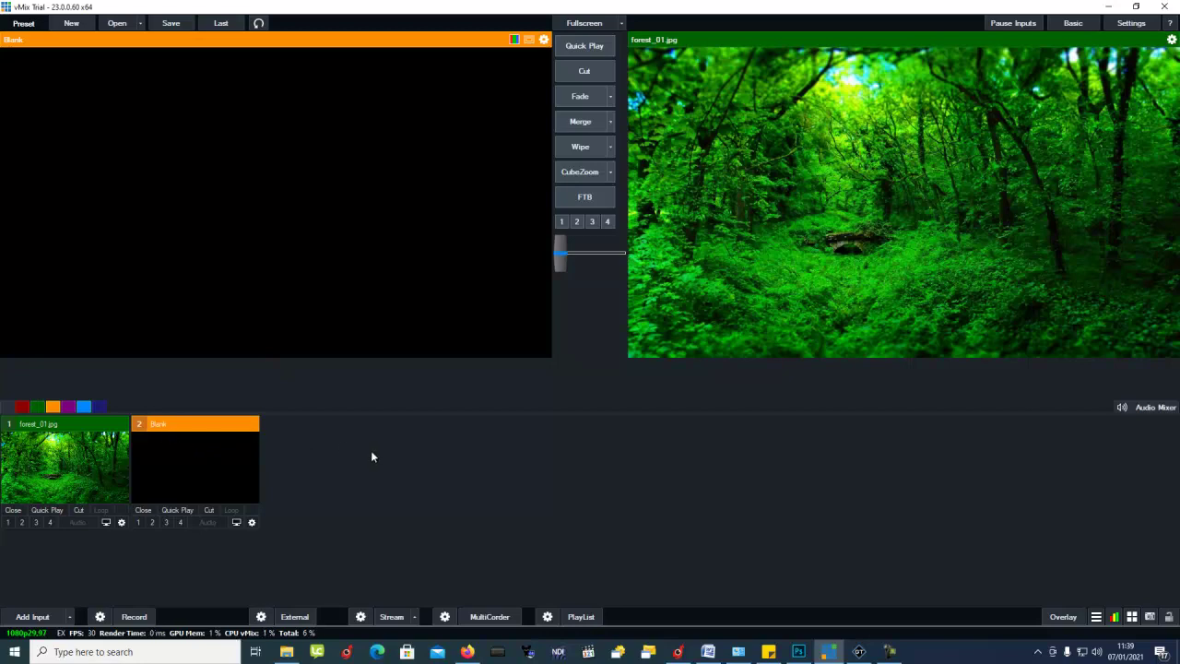
{"action": "left_click", "coordinate": [288, 654]}
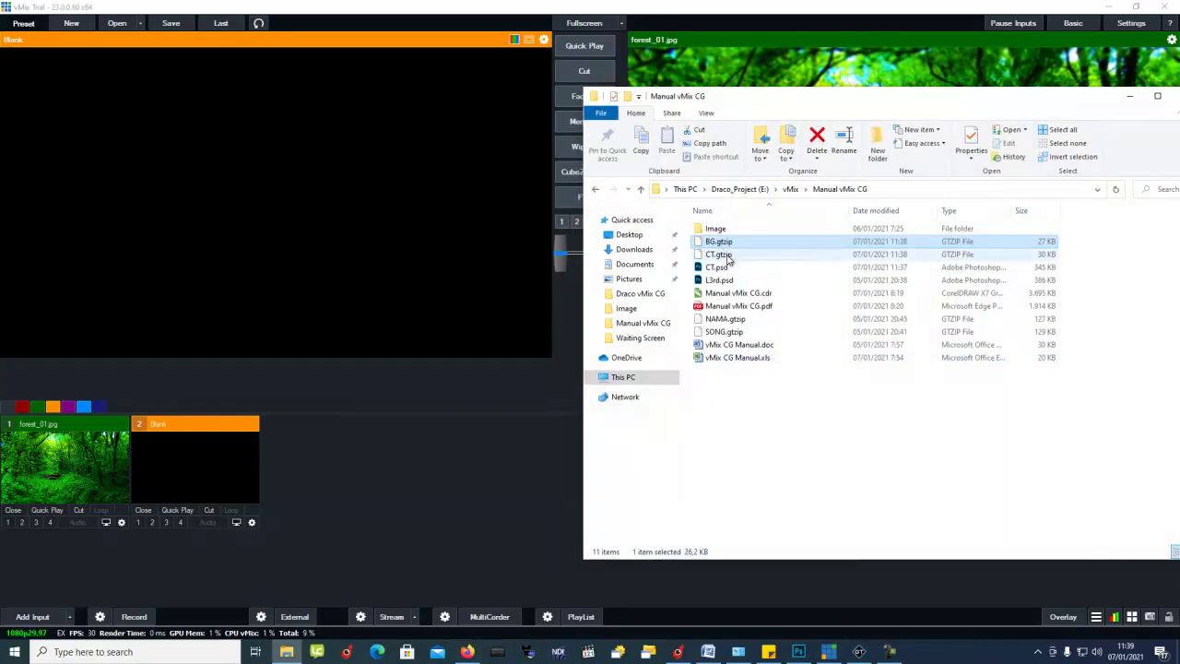
Step: Add BG.gtzip and CT.gtzip from the Manual vMix CG folder as vMix inputs
{"action": "left_click", "coordinate": [714, 267]}
{"action": "left_click", "coordinate": [716, 244]}
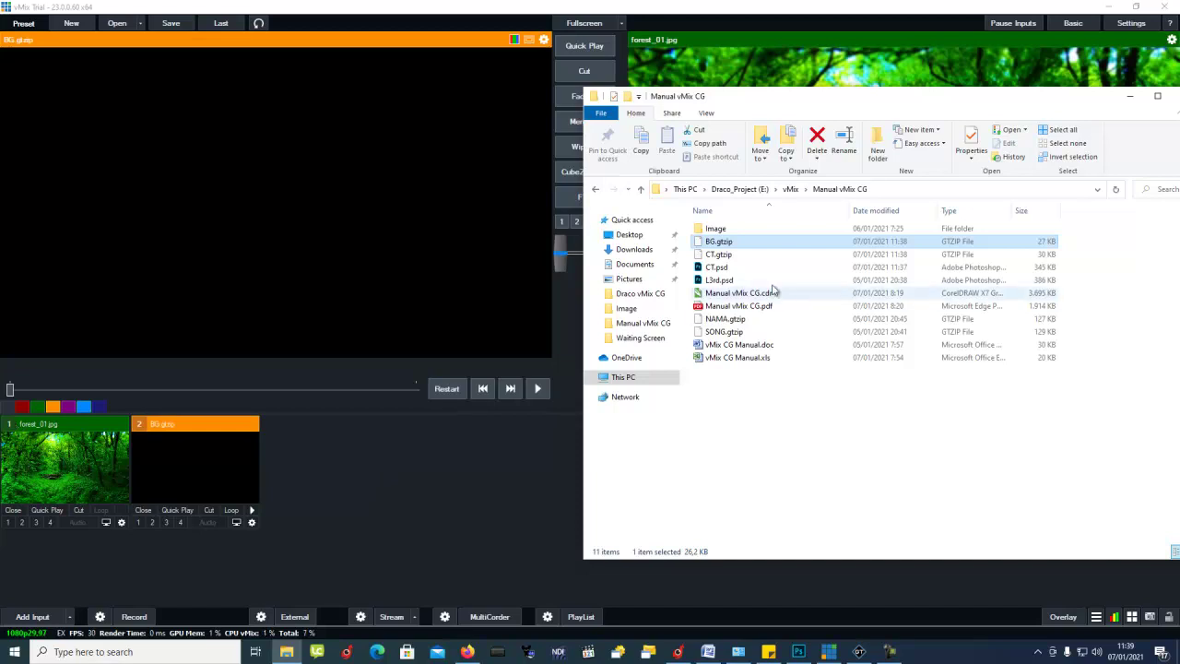
{"action": "left_click", "coordinate": [721, 254]}
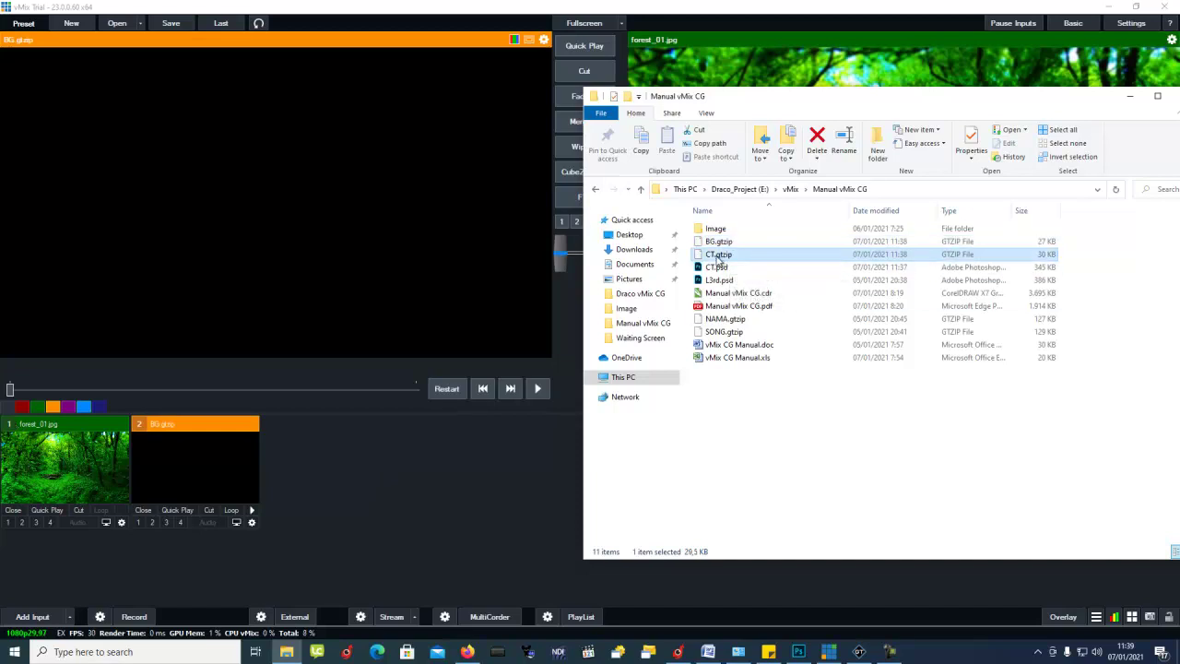
{"action": "left_click_drag", "start_coordinate": [386, 495], "coordinate": [386, 494]}
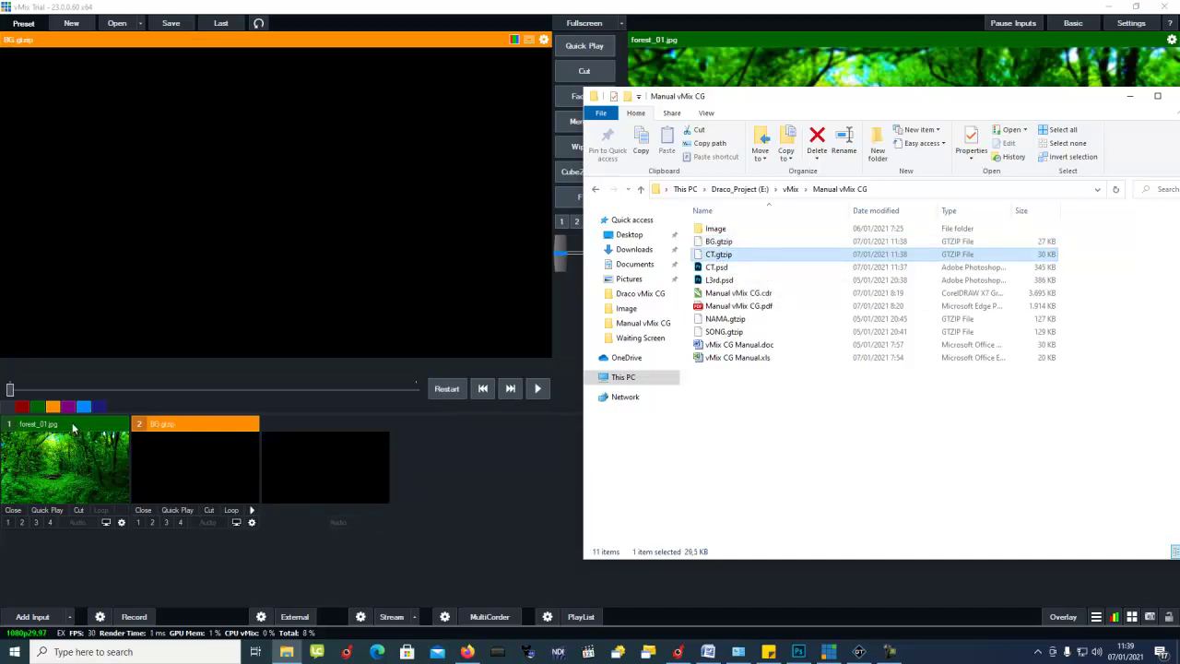
Step: Move forest_01.jpg to the last slot, then preview BG.gtzip and CT.gtzip
{"action": "left_click", "coordinate": [196, 431]}
{"action": "left_click", "coordinate": [56, 425]}
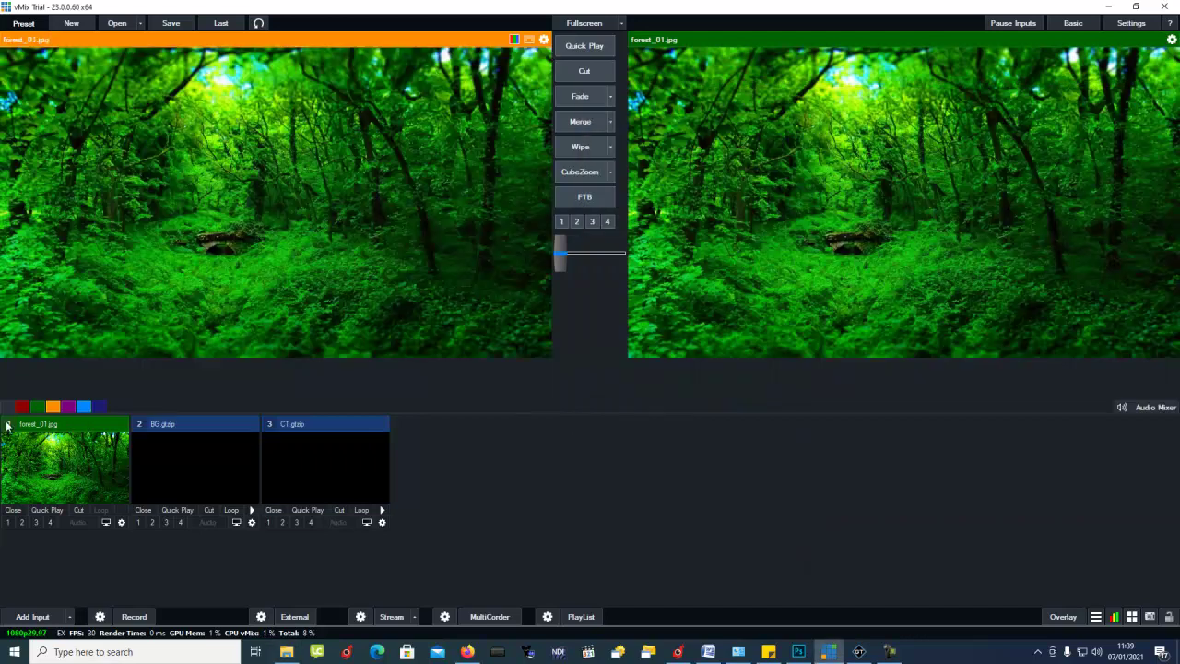
{"action": "left_click_drag", "start_coordinate": [380, 429], "coordinate": [380, 428]}
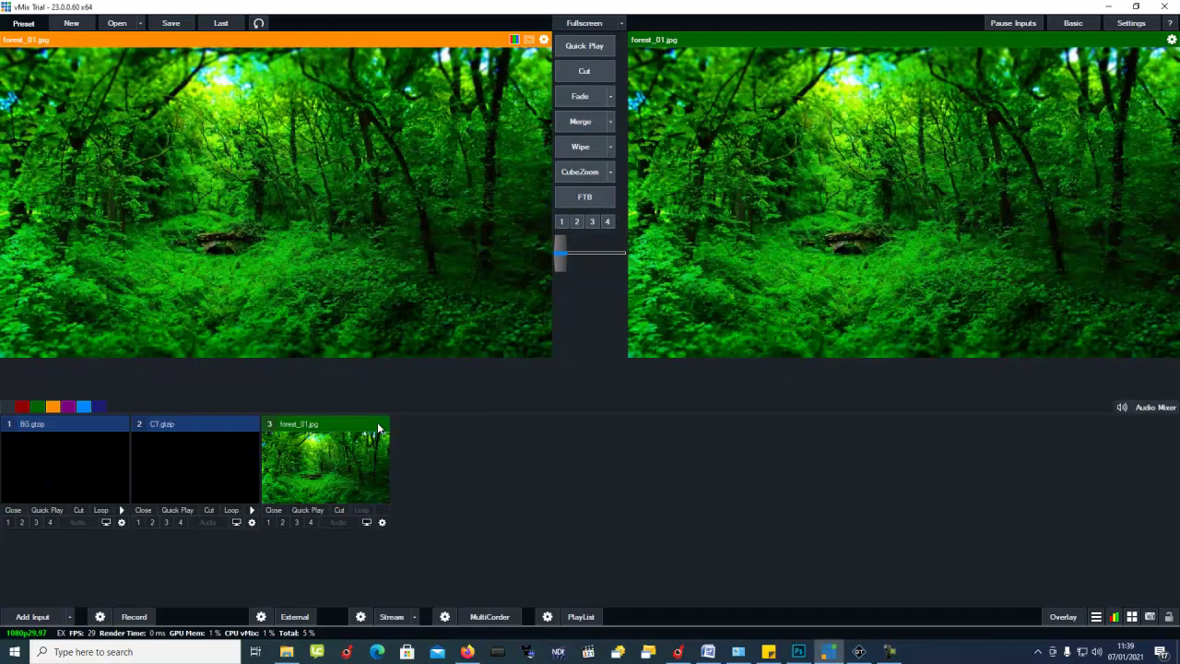
{"action": "left_click", "coordinate": [31, 427]}
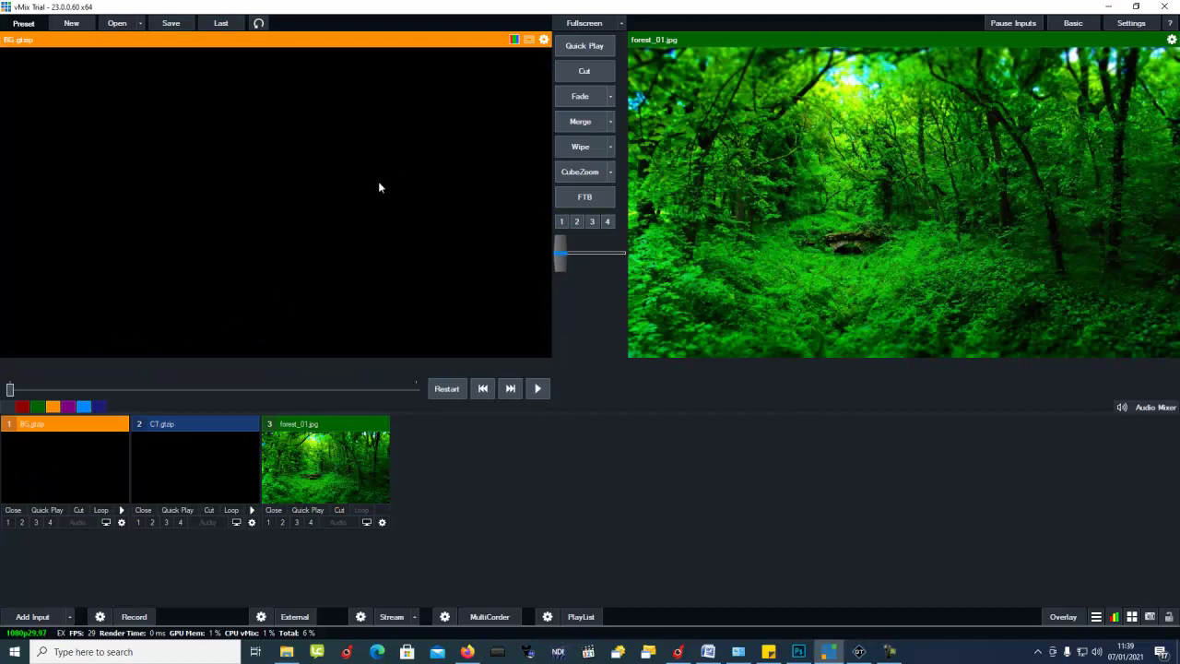
{"action": "left_click", "coordinate": [149, 426]}
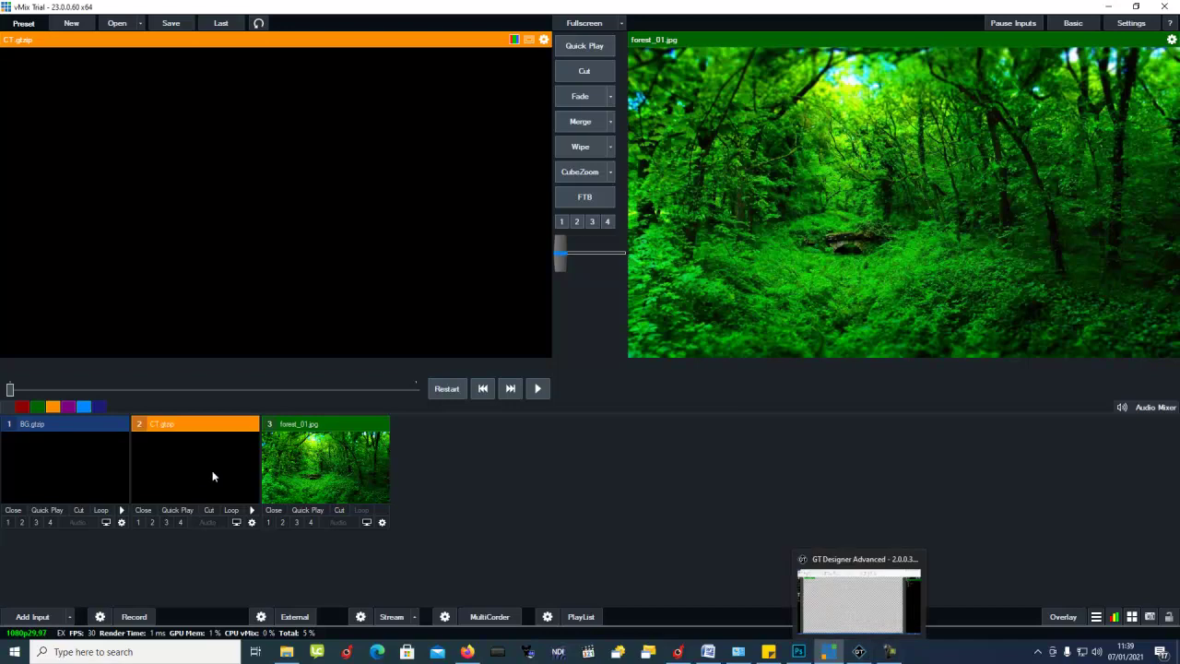
Step: In GT Designer, toggle the BG layer's visibility, leaving it hidden
{"action": "left_click", "coordinate": [858, 652]}
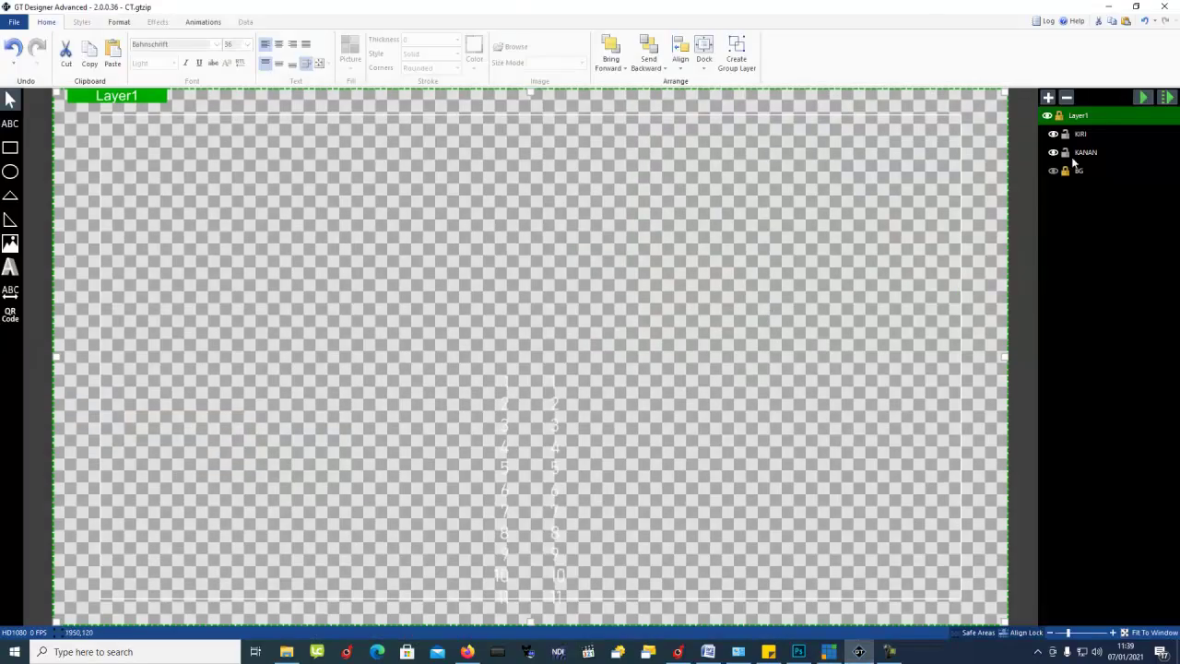
{"action": "left_click", "coordinate": [1054, 171]}
{"action": "left_click", "coordinate": [1053, 172]}
{"action": "left_click", "coordinate": [1054, 172]}
{"action": "left_click", "coordinate": [1055, 172]}
Step: Save over CT.gtzip, return to vMix, and toggle CT.gtzip on and off overlay 1
{"action": "left_click", "coordinate": [14, 22]}
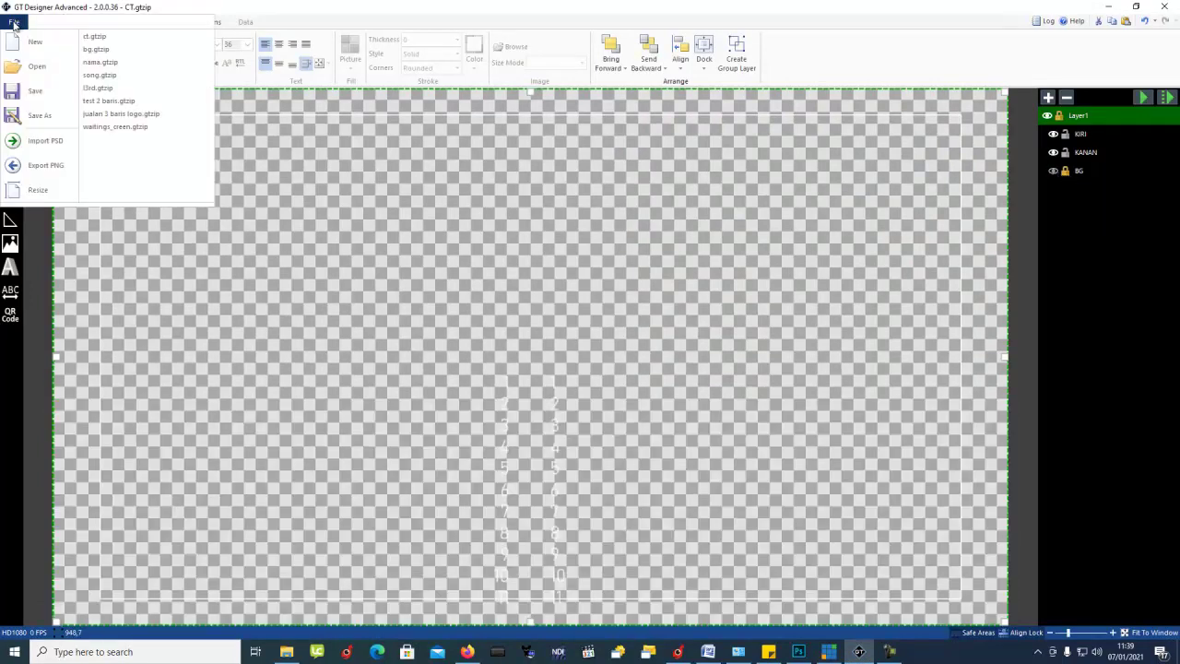
{"action": "left_click", "coordinate": [39, 120]}
{"action": "double_click", "coordinate": [140, 129]}
{"action": "left_click", "coordinate": [625, 329]}
{"action": "left_click", "coordinate": [1109, 6]}
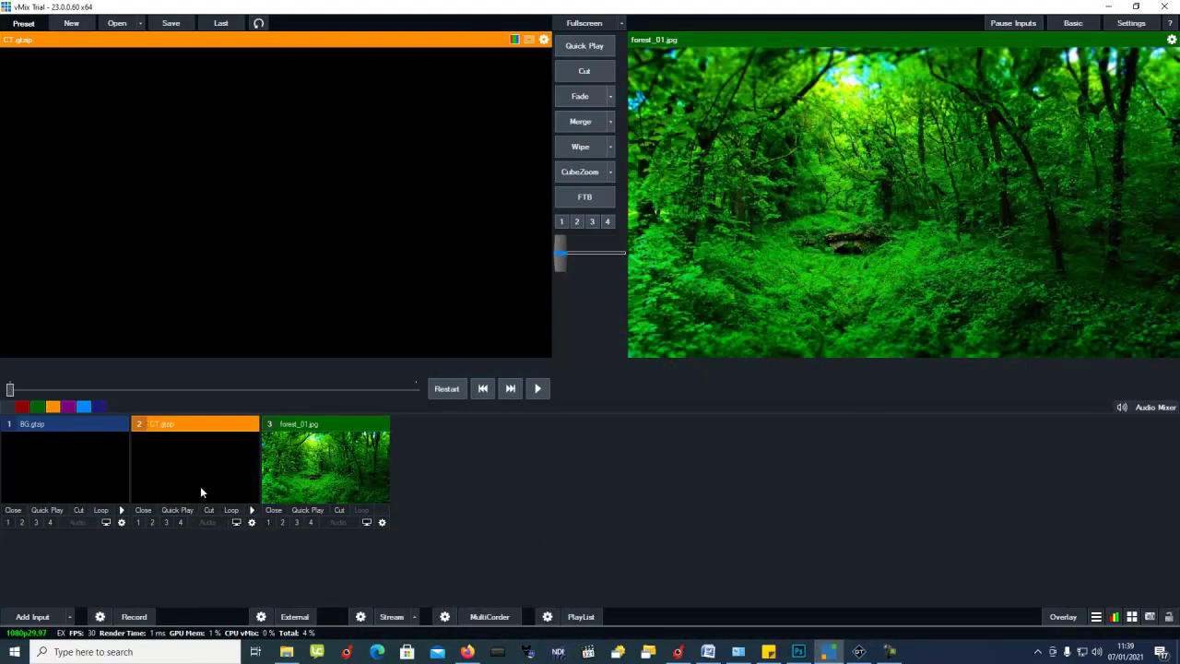
{"action": "left_click", "coordinate": [138, 523]}
{"action": "left_click", "coordinate": [137, 522]}
Step: Check CT.gtzip's fields in the Title Editor, then open the Manual vMix CG folder
{"action": "right_click", "coordinate": [169, 469]}
{"action": "left_click", "coordinate": [183, 474]}
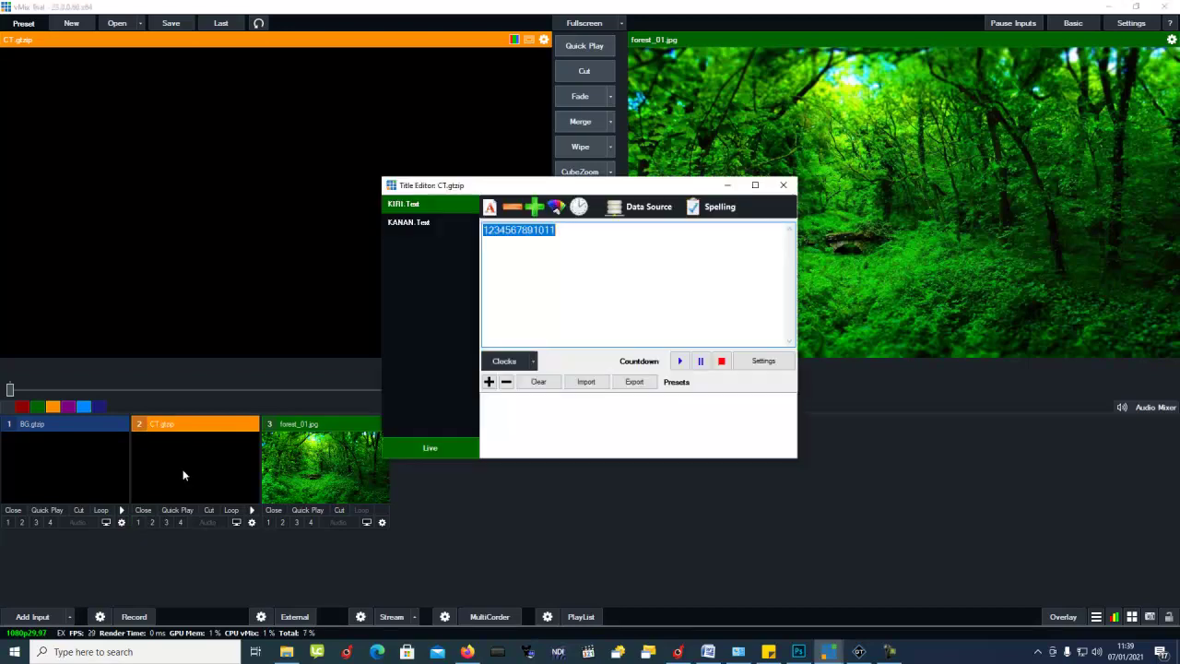
{"action": "left_click", "coordinate": [784, 188]}
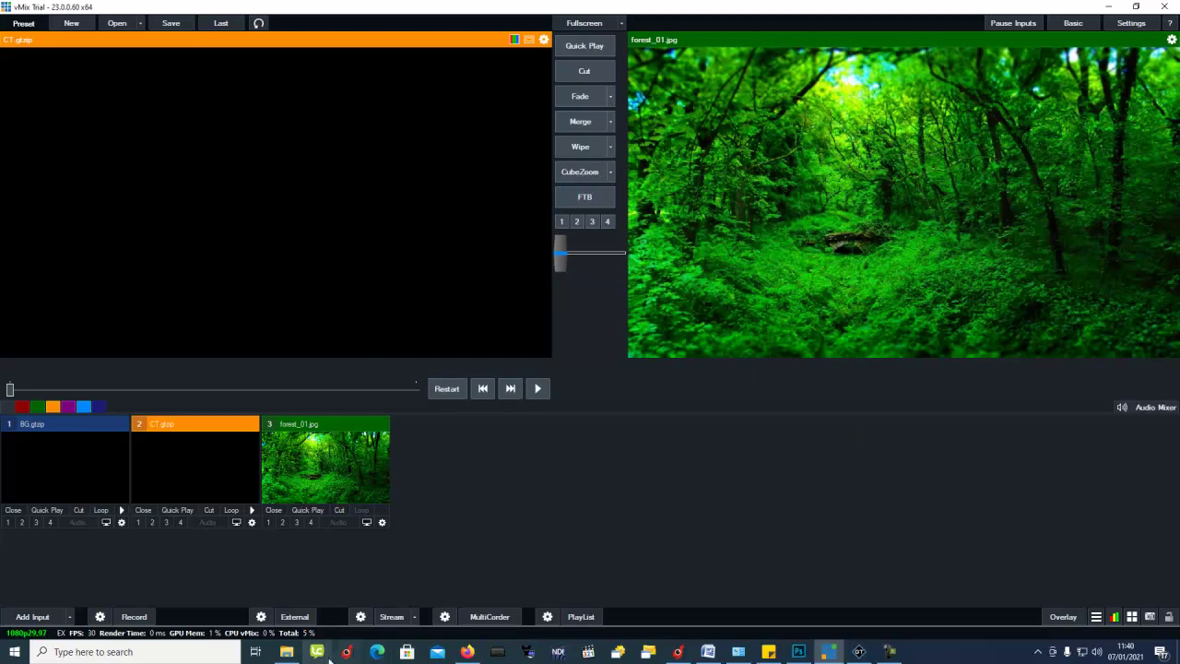
{"action": "mouse_move", "coordinate": [292, 657]}
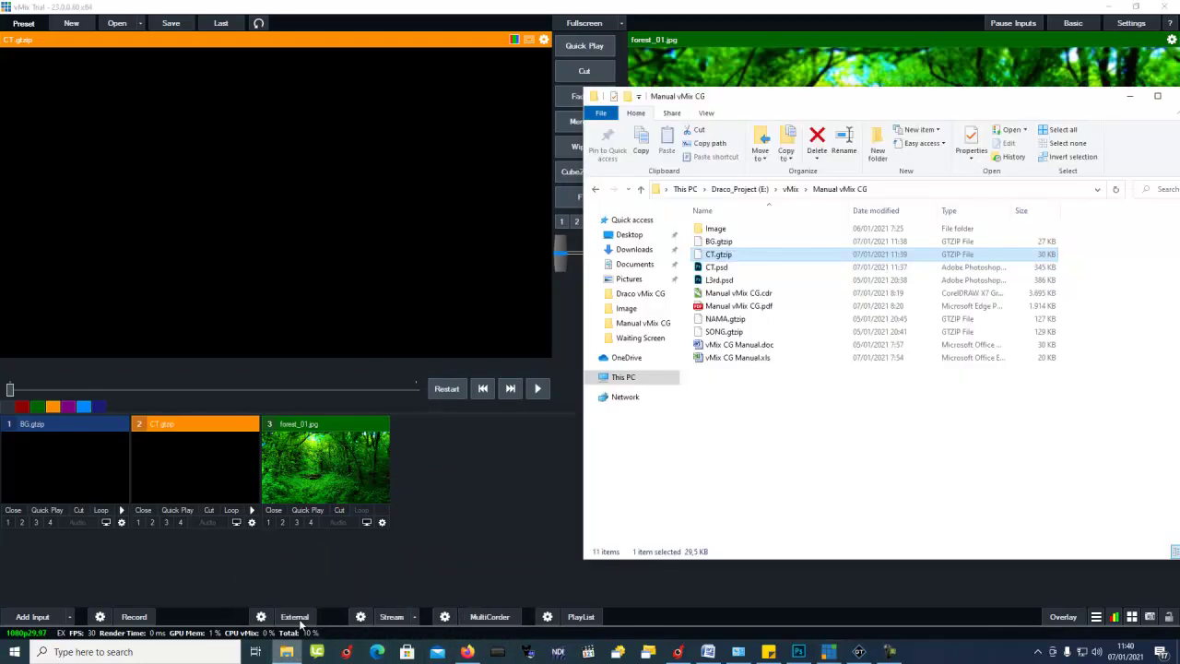
{"action": "left_click", "coordinate": [287, 652]}
Step: Load a fresh CT.gtzip, close the old one, move it to slot 2, and launch Draco vMix CG
{"action": "left_click_drag", "start_coordinate": [719, 257], "coordinate": [421, 430]}
{"action": "left_click", "coordinate": [419, 428]}
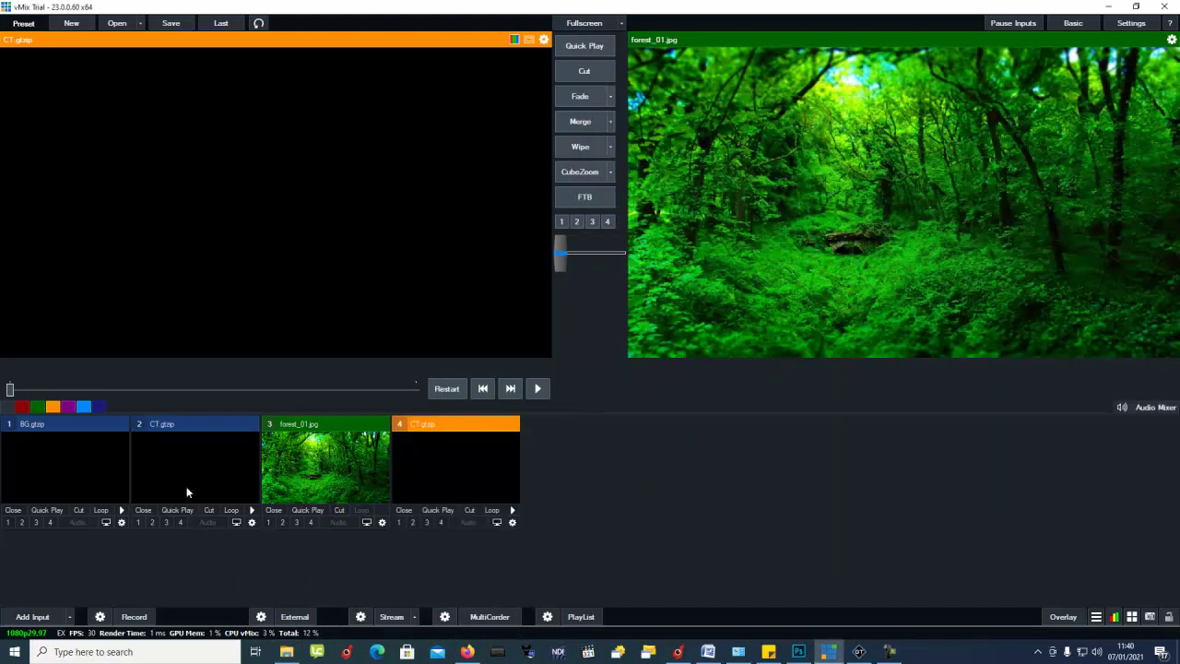
{"action": "left_click", "coordinate": [143, 510]}
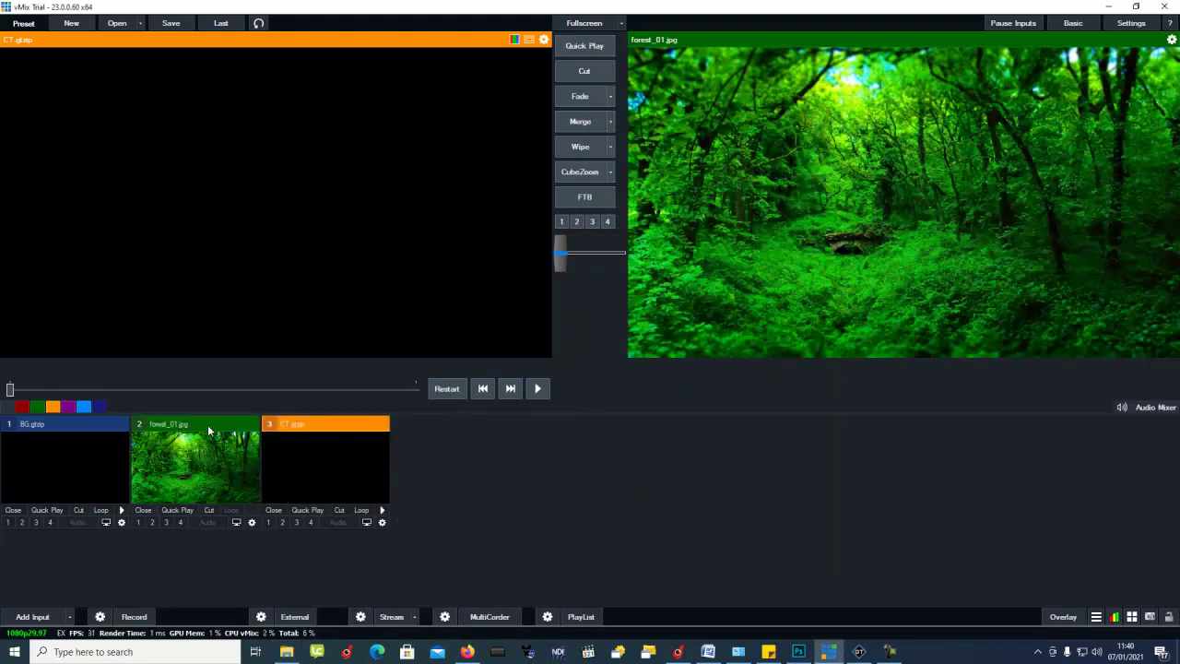
{"action": "left_click", "coordinate": [202, 429]}
{"action": "left_click", "coordinate": [286, 426]}
{"action": "left_click_drag", "start_coordinate": [287, 426], "coordinate": [141, 426]}
{"action": "left_click", "coordinate": [678, 652]}
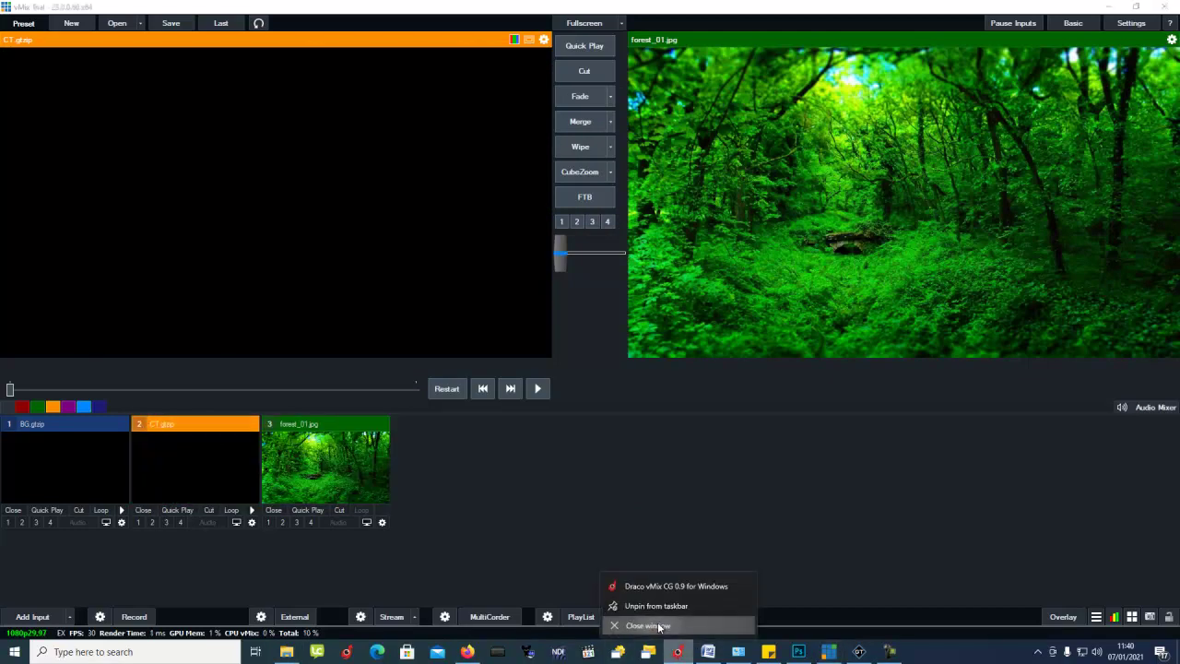
{"action": "left_click", "coordinate": [682, 659]}
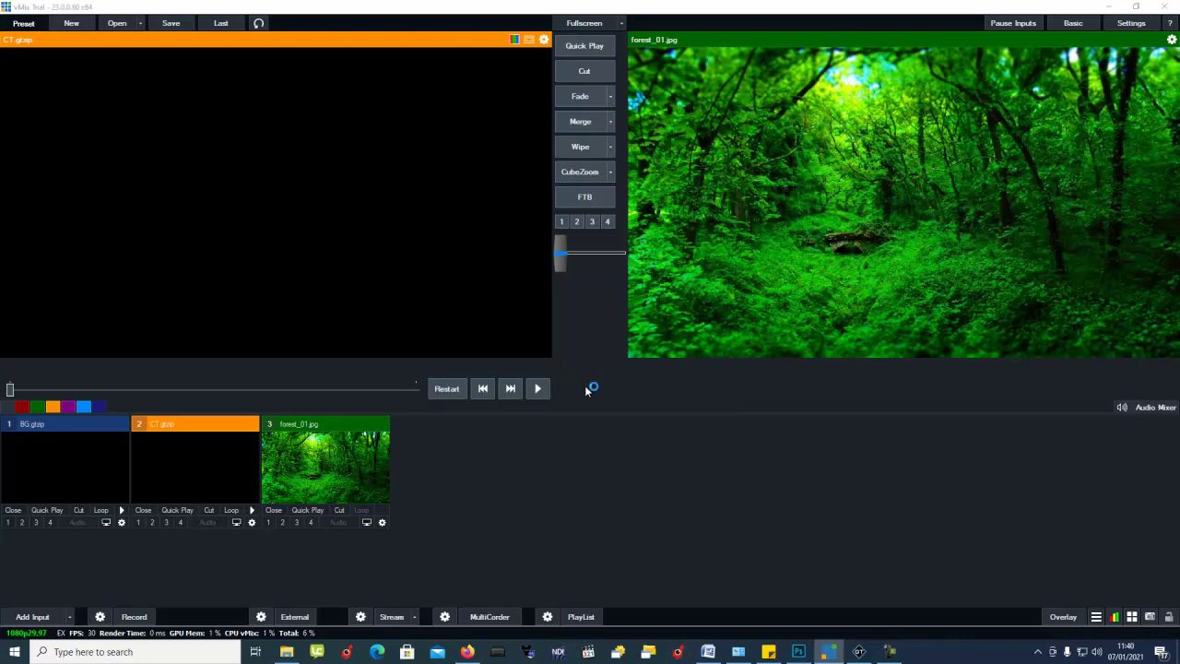
Step: Enter the Draco CG interface, select rundown row 1, and connect to vMix
{"action": "left_click", "coordinate": [614, 359]}
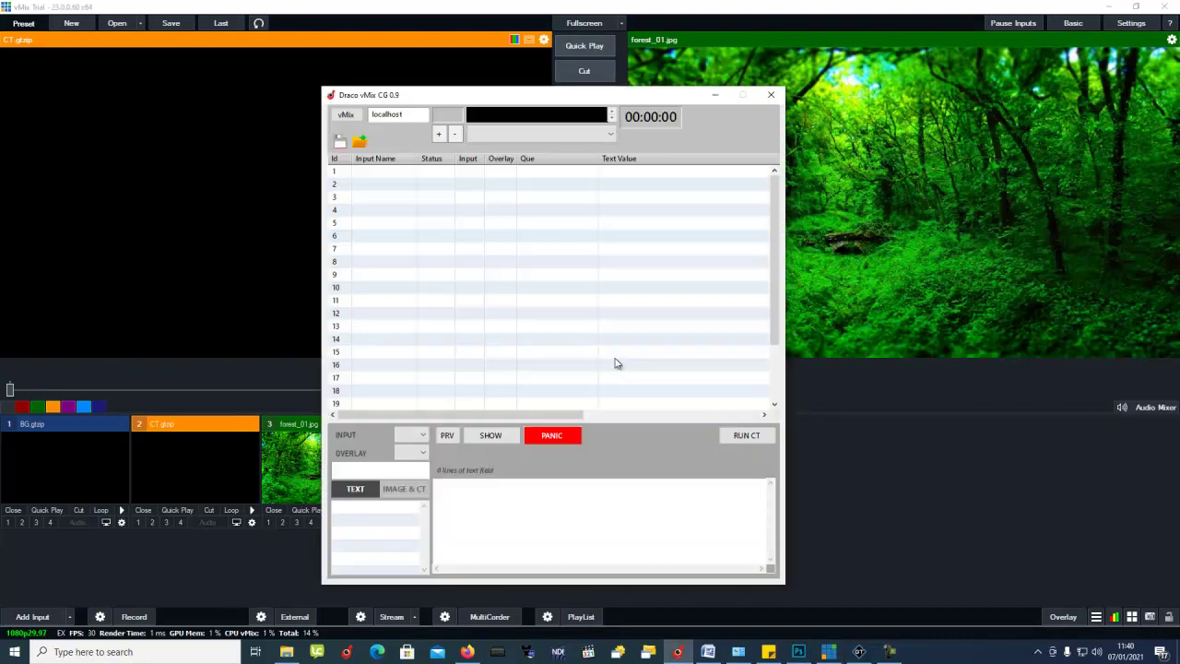
{"action": "left_click", "coordinate": [405, 173]}
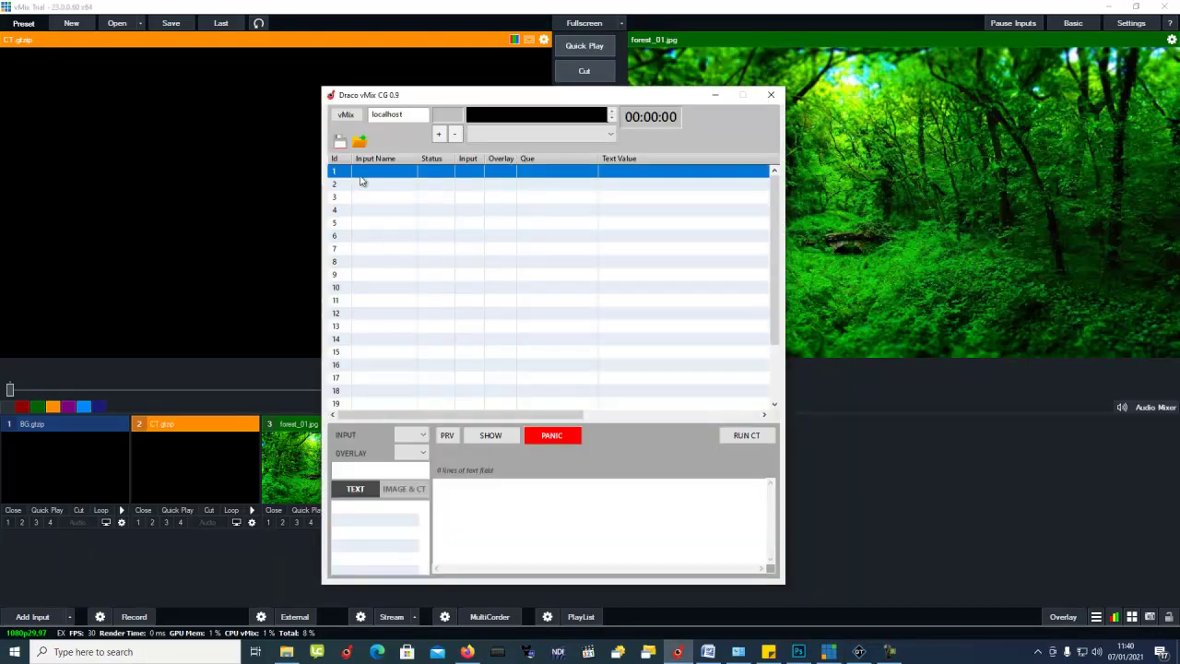
{"action": "left_click", "coordinate": [420, 436]}
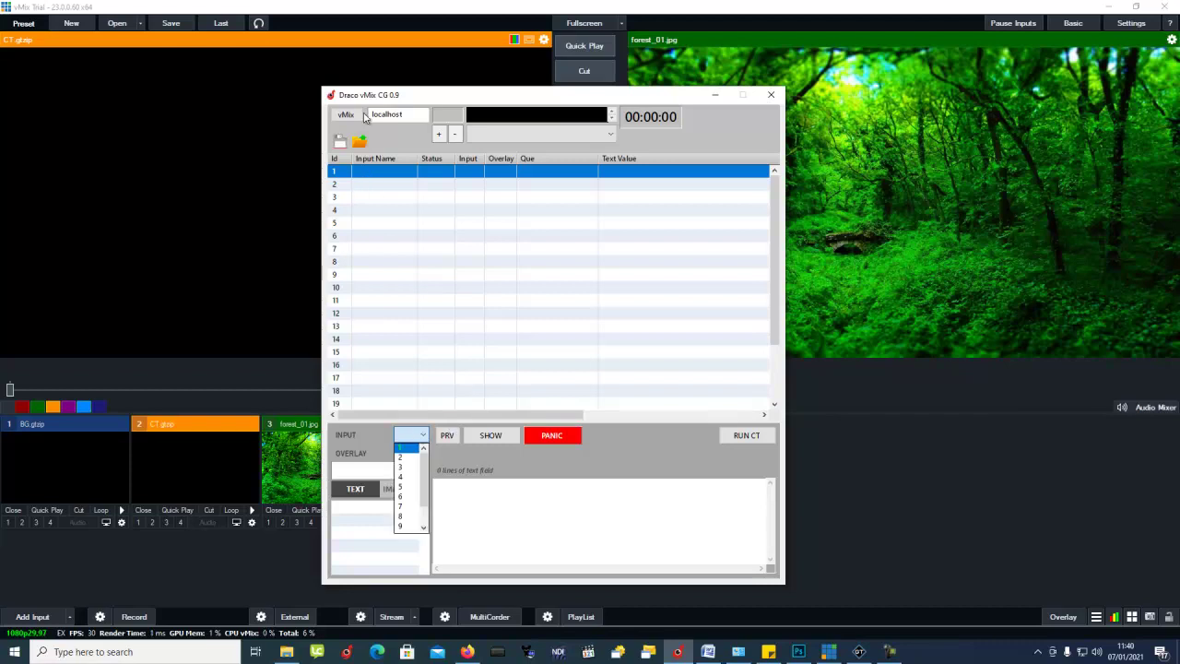
{"action": "left_click", "coordinate": [348, 117]}
{"action": "left_click", "coordinate": [349, 117]}
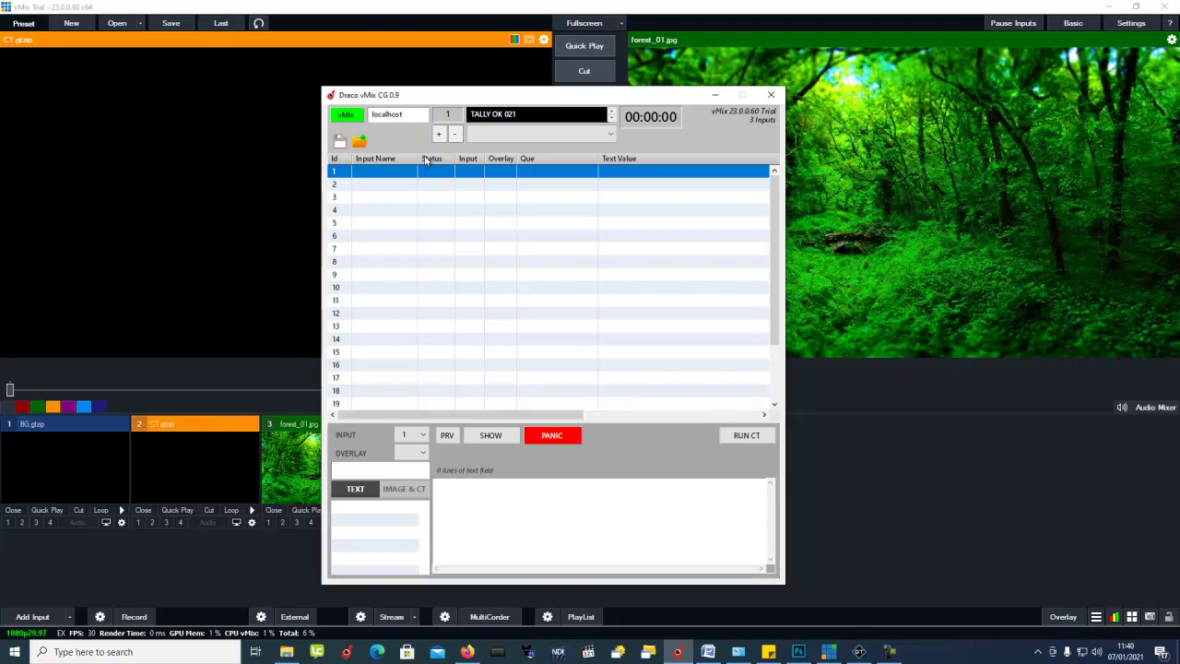
Step: Assign input 2 and overlay 4 to row 1, then begin editing KIRI.Text
{"action": "left_click", "coordinate": [415, 436]}
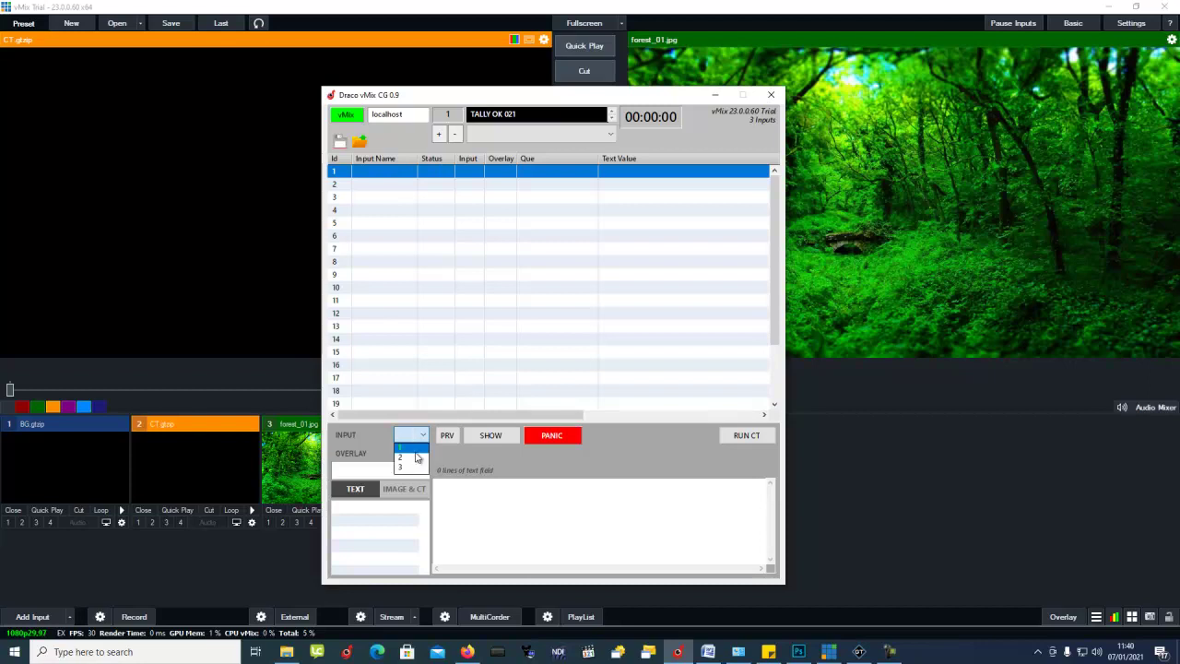
{"action": "left_click", "coordinate": [410, 452]}
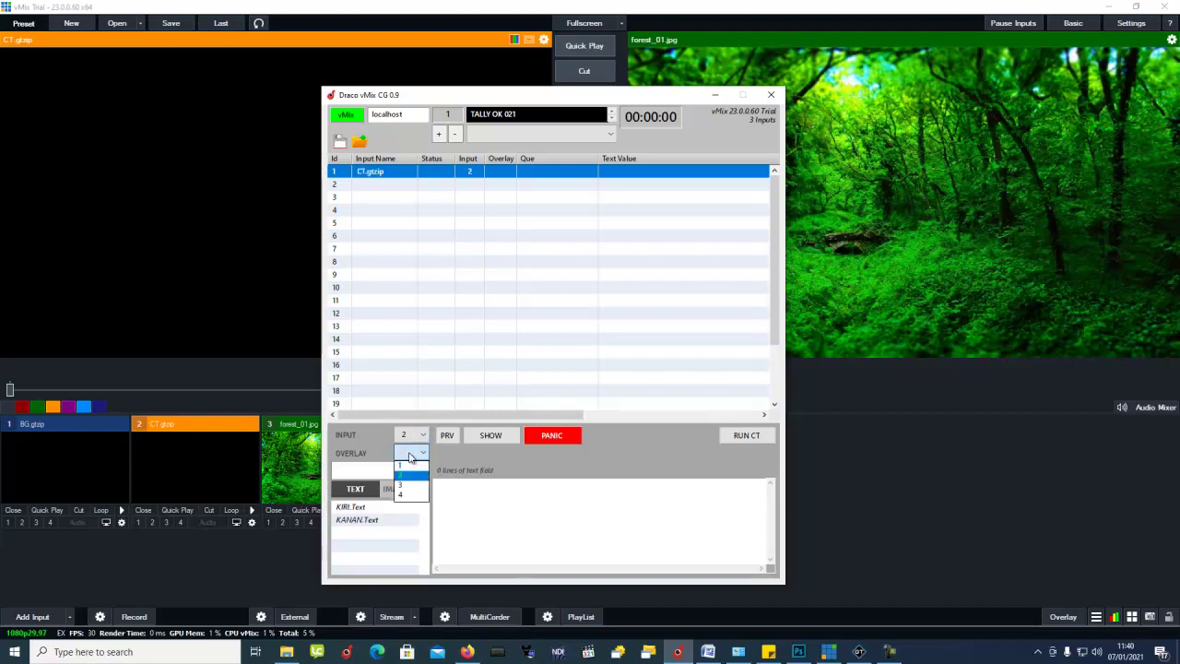
{"action": "left_click", "coordinate": [406, 494]}
{"action": "left_click", "coordinate": [382, 185]}
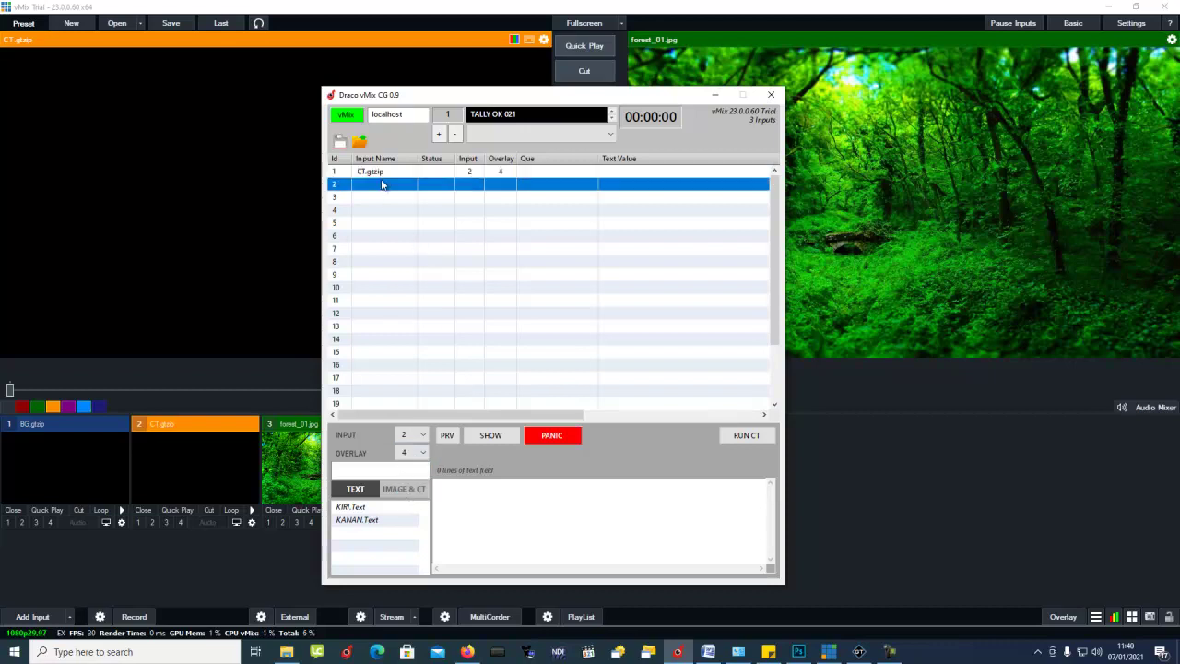
{"action": "left_click", "coordinate": [386, 174]}
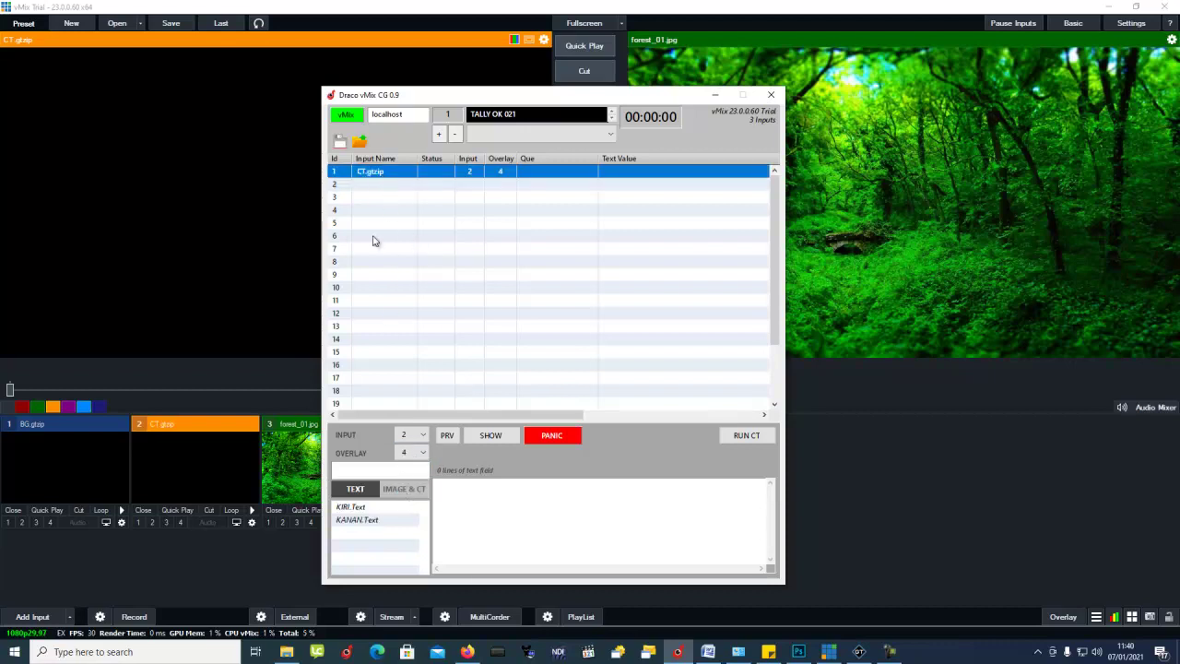
{"action": "left_click", "coordinate": [352, 507]}
{"action": "left_click", "coordinate": [453, 489]}
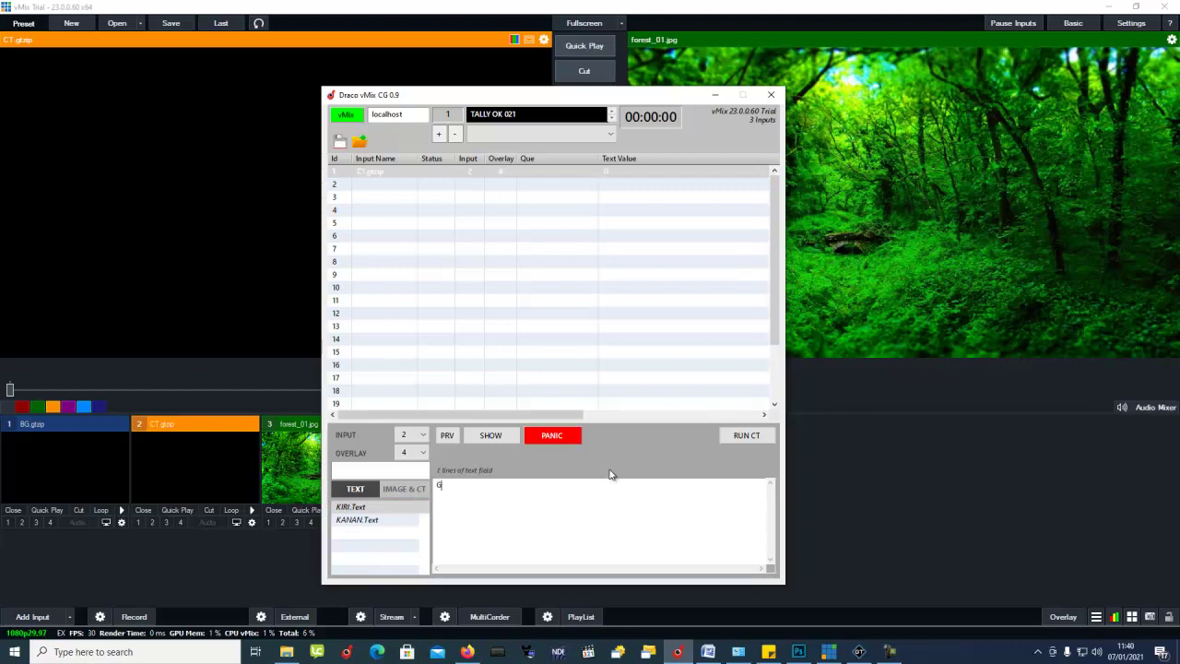
Step: Replace the credit text with PROGRAM DIRECTOR and the director's name on a second line
{"action": "type", "text": "Penang"}
{"action": "key", "text": "ctrl+a"}
{"action": "type", "text": "PROGRAM DIRECTOR"}
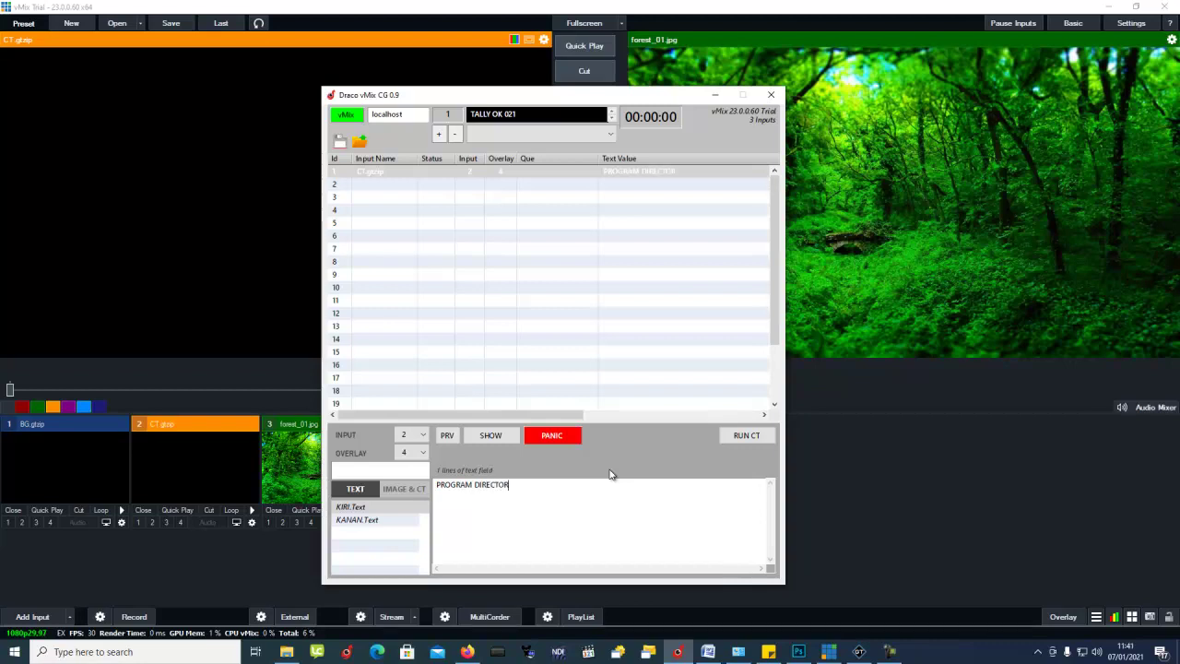
{"action": "key", "text": "Return"}
Step: Send the KIRI.Text credit to the vMix preview and return to editing
{"action": "left_click", "coordinate": [364, 510]}
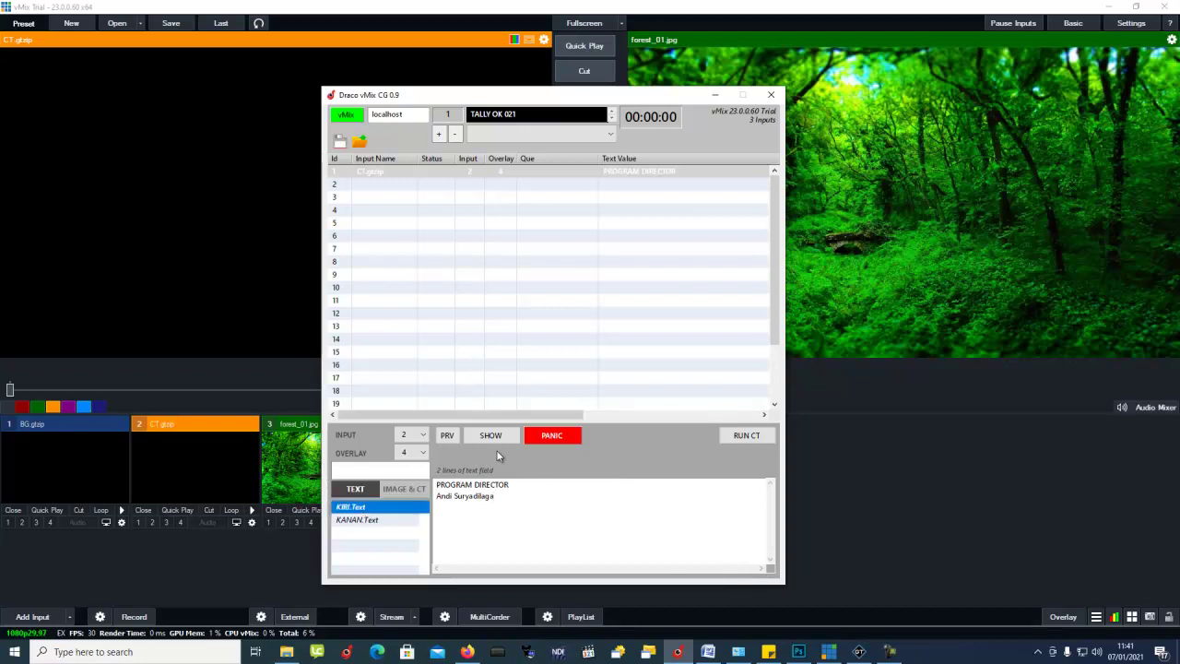
{"action": "left_click", "coordinate": [448, 436]}
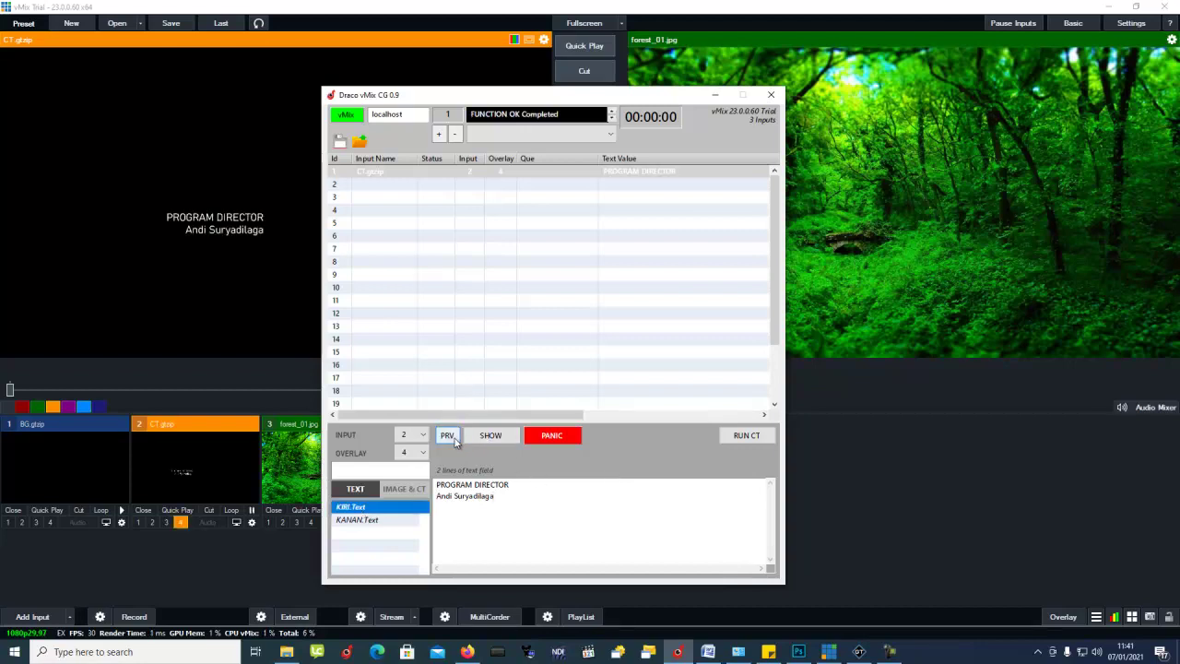
{"action": "left_click", "coordinate": [526, 501]}
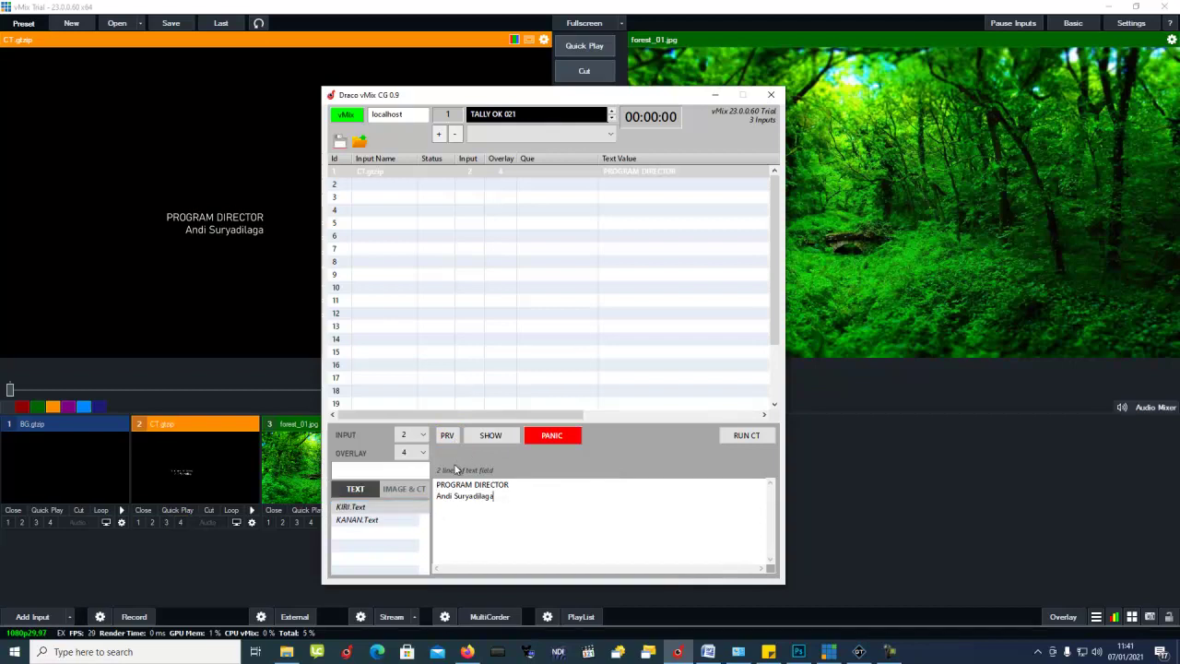
{"action": "left_click", "coordinate": [799, 652]}
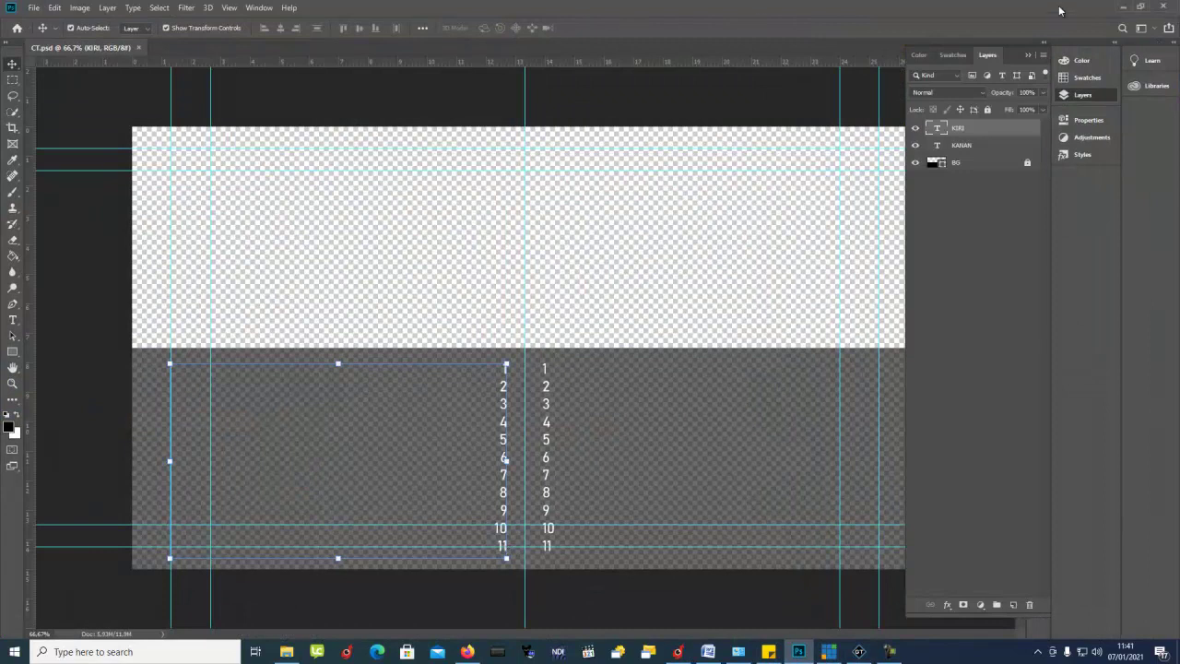
{"action": "left_click", "coordinate": [1122, 6]}
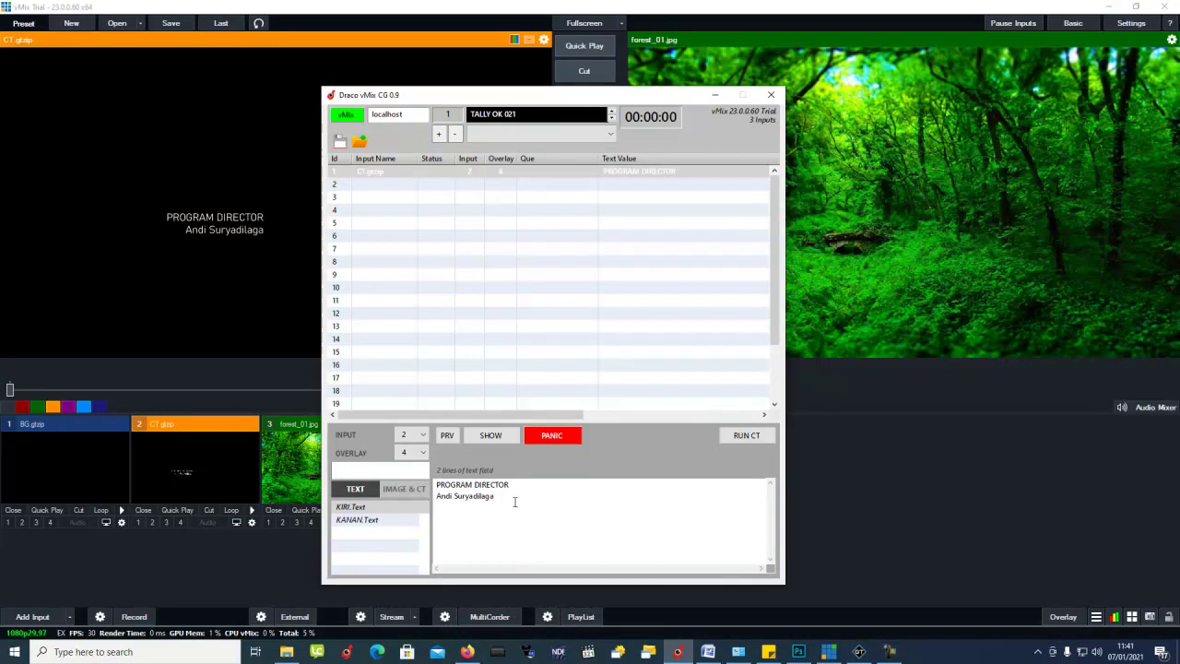
Step: Fill the KIRI text box with 'asd' filler lines until it holds 11 lines
{"action": "type", "text": "asd"}
{"action": "key", "text": "Return"}
{"action": "type", "text": "asdas"}
{"action": "key", "text": "Return"}
{"action": "type", "text": "asdas"}
{"action": "key", "text": "Return"}
{"action": "type", "text": "asd"}
{"action": "key", "text": "Return"}
{"action": "type", "text": "asd"}
{"action": "key", "text": "Return"}
{"action": "type", "text": "asd"}
{"action": "key", "text": "Return"}
{"action": "type", "text": "asd"}
{"action": "key", "text": "Return"}
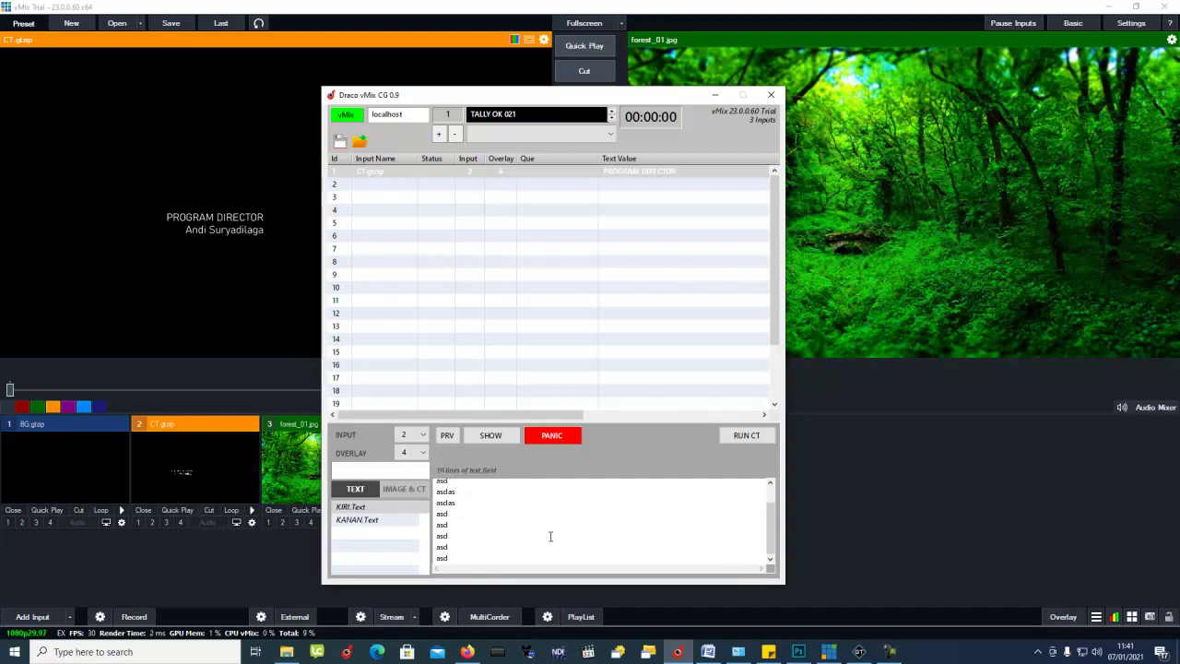
{"action": "type", "text": "asd"}
Step: In GT Designer, make the BG layer visible, select the KIRI column, then minimize the designer
{"action": "left_click", "coordinate": [858, 651]}
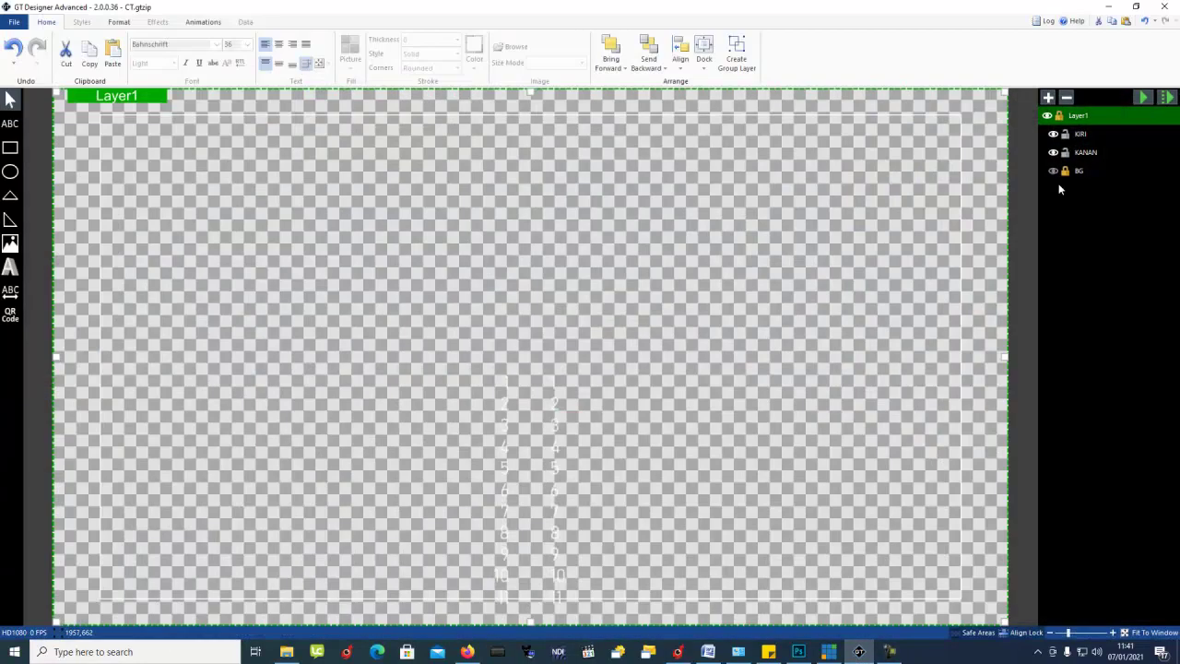
{"action": "left_click", "coordinate": [1050, 176]}
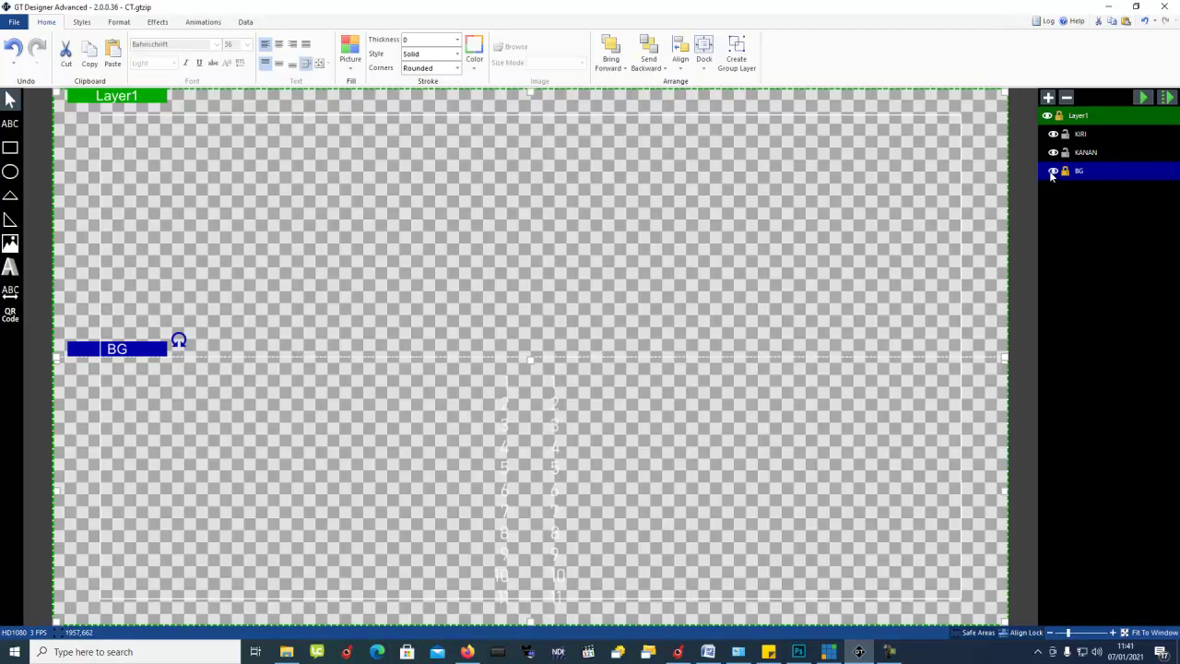
{"action": "left_click", "coordinate": [1052, 172]}
{"action": "left_click", "coordinate": [505, 600]}
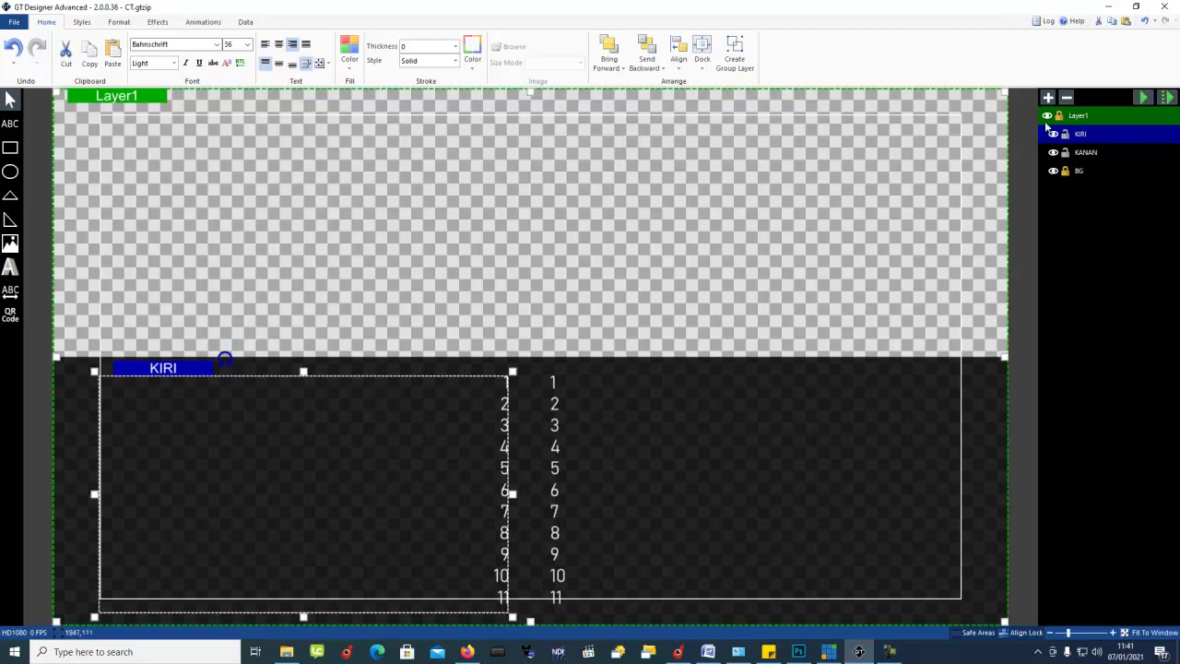
{"action": "left_click", "coordinate": [1108, 7]}
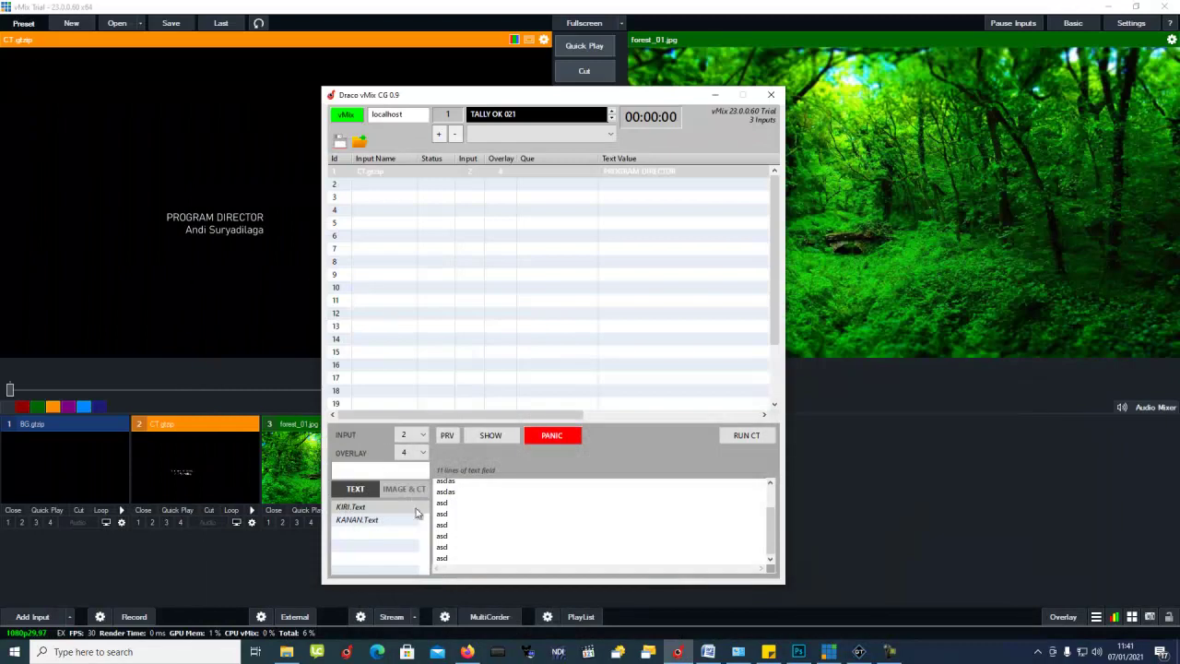
Step: Delete the 'asd' placeholder lines from the KIRI.Text box
{"action": "scroll", "coordinate": [442, 502], "scroll_direction": "up", "scroll_amount": 2}
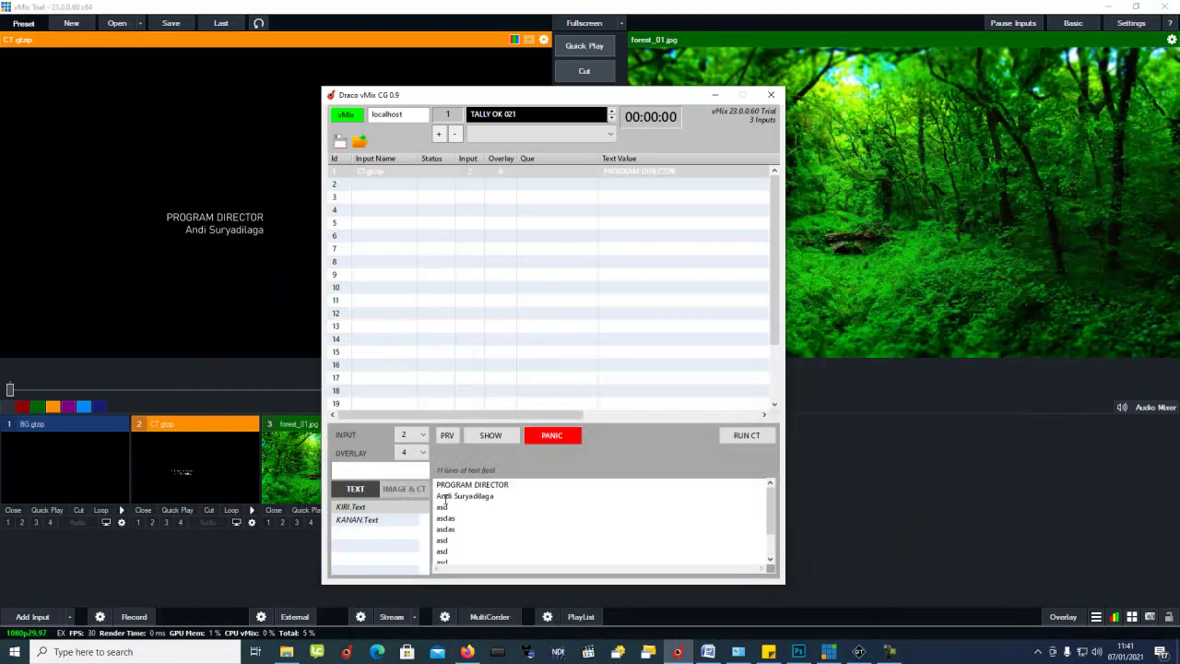
{"action": "scroll", "coordinate": [450, 516], "scroll_direction": "down", "scroll_amount": 2}
{"action": "scroll", "coordinate": [455, 528], "scroll_direction": "up", "scroll_amount": 2}
{"action": "left_click", "coordinate": [461, 559]}
{"action": "left_click_drag", "start_coordinate": [461, 559], "coordinate": [437, 502]}
{"action": "key", "text": "BackSpace"}
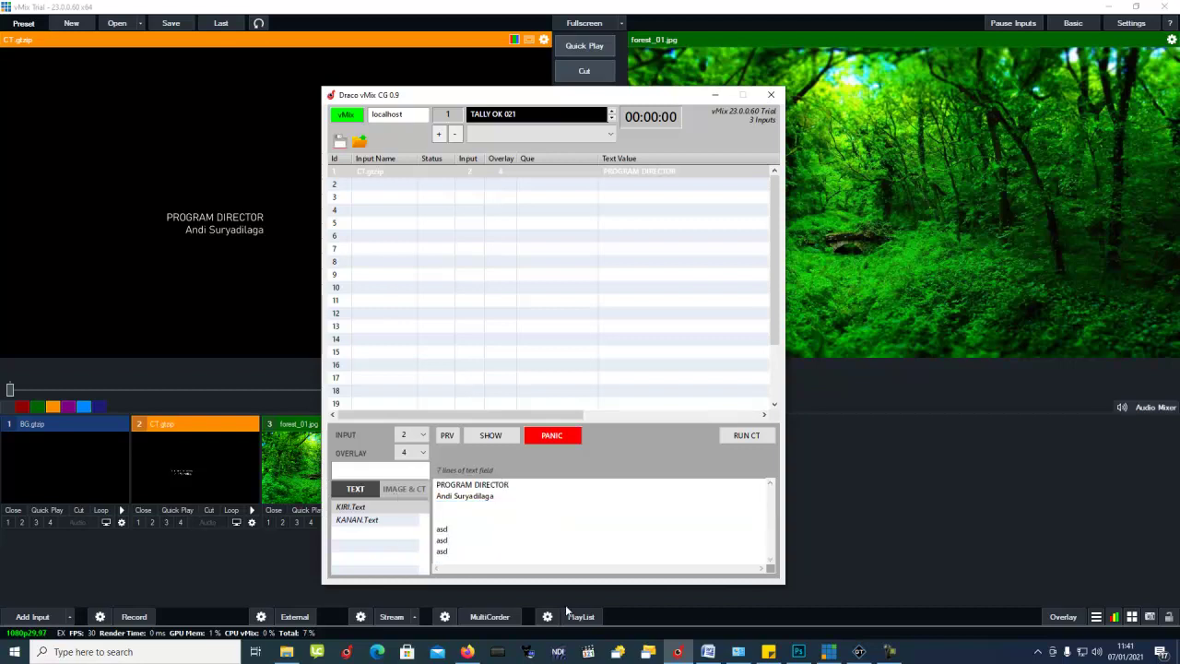
{"action": "key", "text": "shift+Down"}
{"action": "key", "text": "shift+Down"}
{"action": "key", "text": "shift+Down"}
{"action": "key", "text": "shift+End"}
{"action": "key", "text": "BackSpace"}
Step: Add FLOOR DIRECTOR and KAMERA PERSON credits, each followed by a crew member's name
{"action": "type", "text": "fLOOR DIRECTOR"}
{"action": "key", "text": "Return"}
{"action": "type", "text": "HERMAWAN"}
{"action": "type", "text": "A"}
{"action": "key", "text": "BackSpace"}
{"action": "type", "text": "KAMERA PERSON"}
{"action": "key", "text": "Return"}
{"action": "type", "text": "D"}
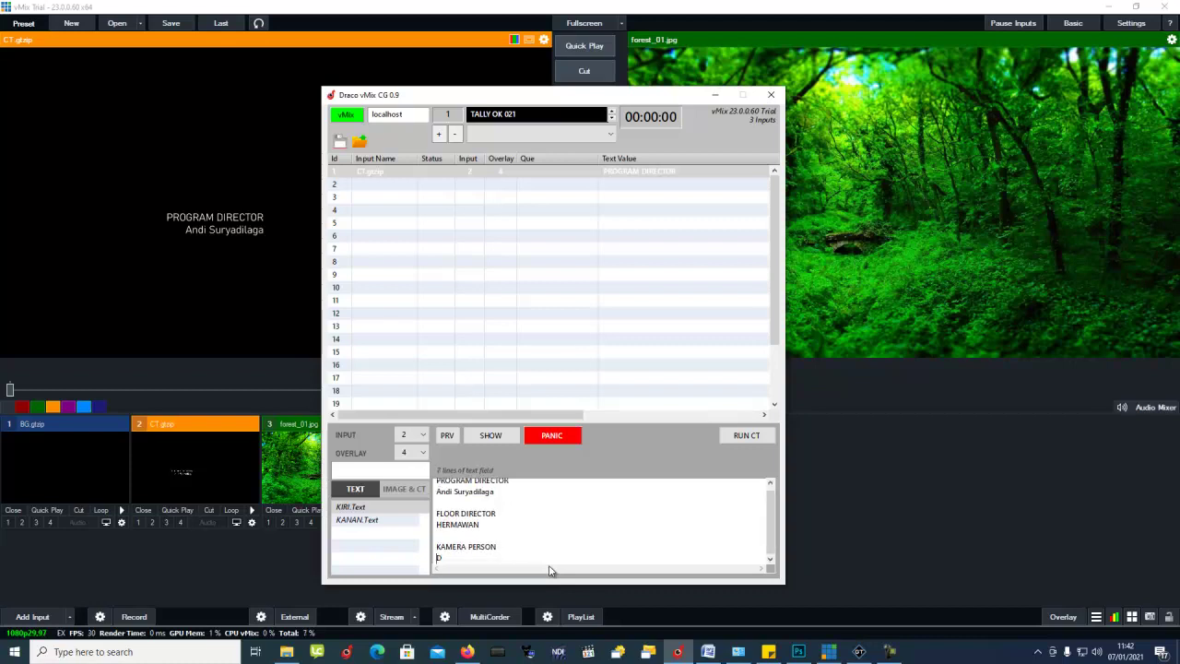
{"action": "key", "text": "BackSpace"}
{"action": "key", "text": "BackSpace"}
{"action": "key", "text": "BackSpace"}
{"action": "key", "text": "Return"}
{"action": "left_click_drag", "start_coordinate": [488, 524], "coordinate": [353, 522]}
{"action": "left_click", "coordinate": [357, 520]}
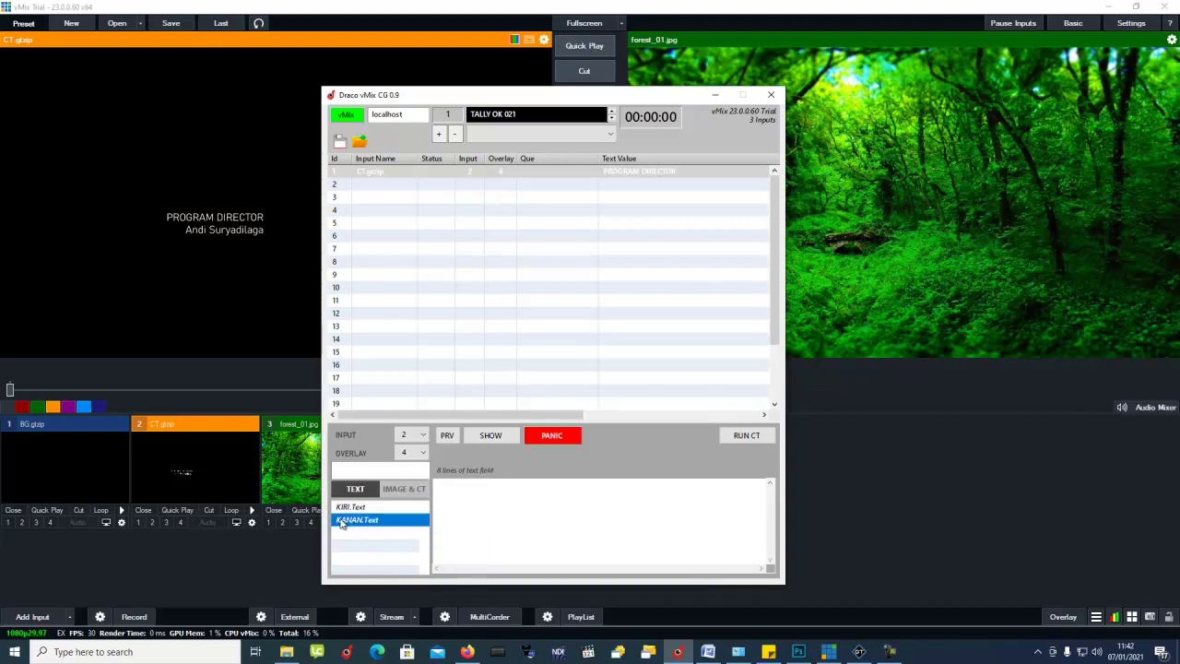
Step: Enter OPERATOR CG with the operator's name in the KANAN.Text box
{"action": "left_click", "coordinate": [525, 497]}
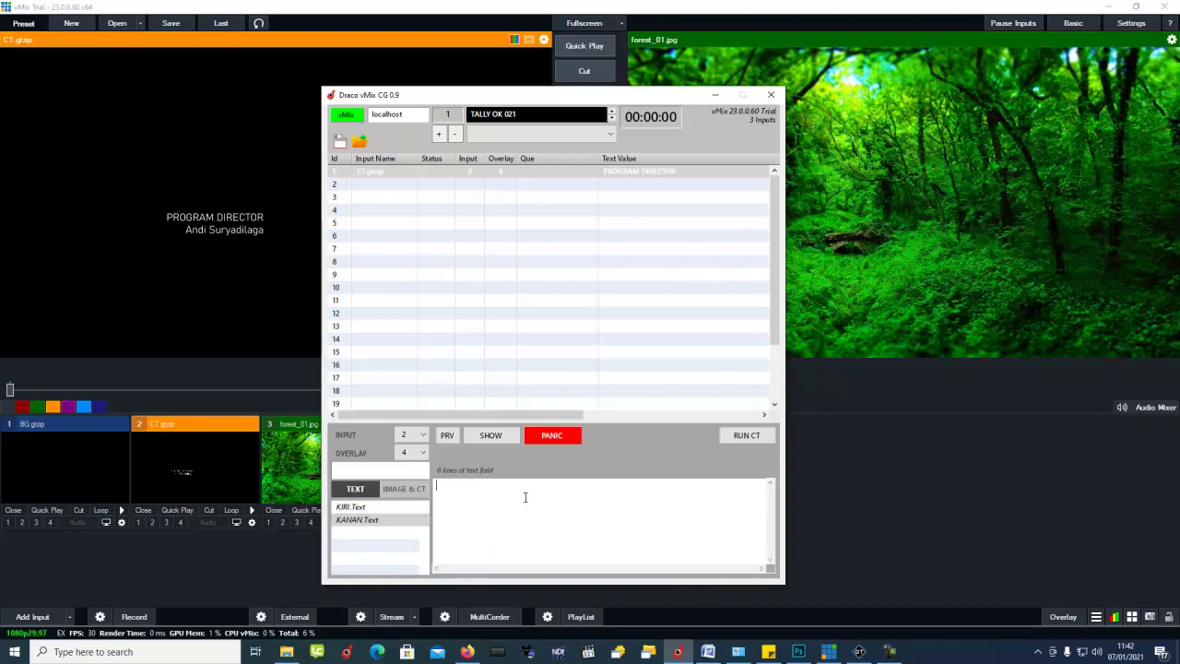
{"action": "type", "text": "C"}
{"action": "key", "text": "BackSpace"}
{"action": "type", "text": "OPERATOR CG"}
{"action": "key", "text": "Return"}
Step: Add PENATA CAHYA and OPERATOR VTR credits, each followed by a crew member's name
{"action": "key", "text": "Return"}
{"action": "type", "text": "PENG"}
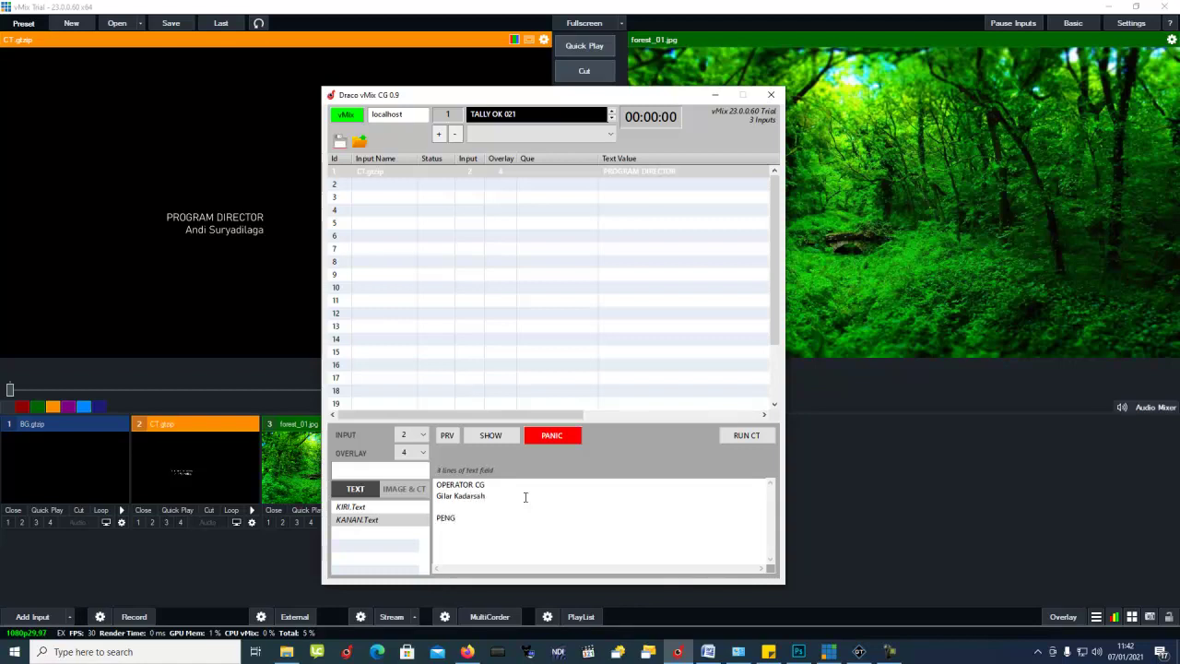
{"action": "key", "text": "BackSpace"}
{"action": "type", "text": "ATA CAHYA"}
{"action": "key", "text": "Return"}
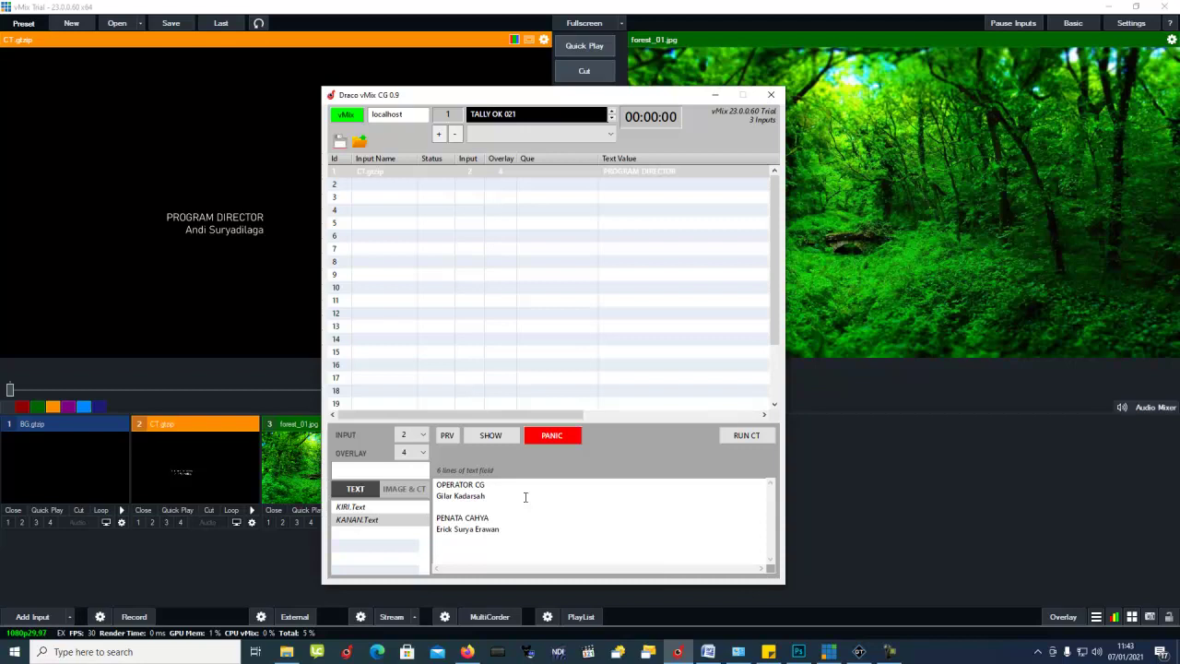
{"action": "key", "text": "Return"}
{"action": "type", "text": "OPERATOR VTR"}
{"action": "key", "text": "Return"}
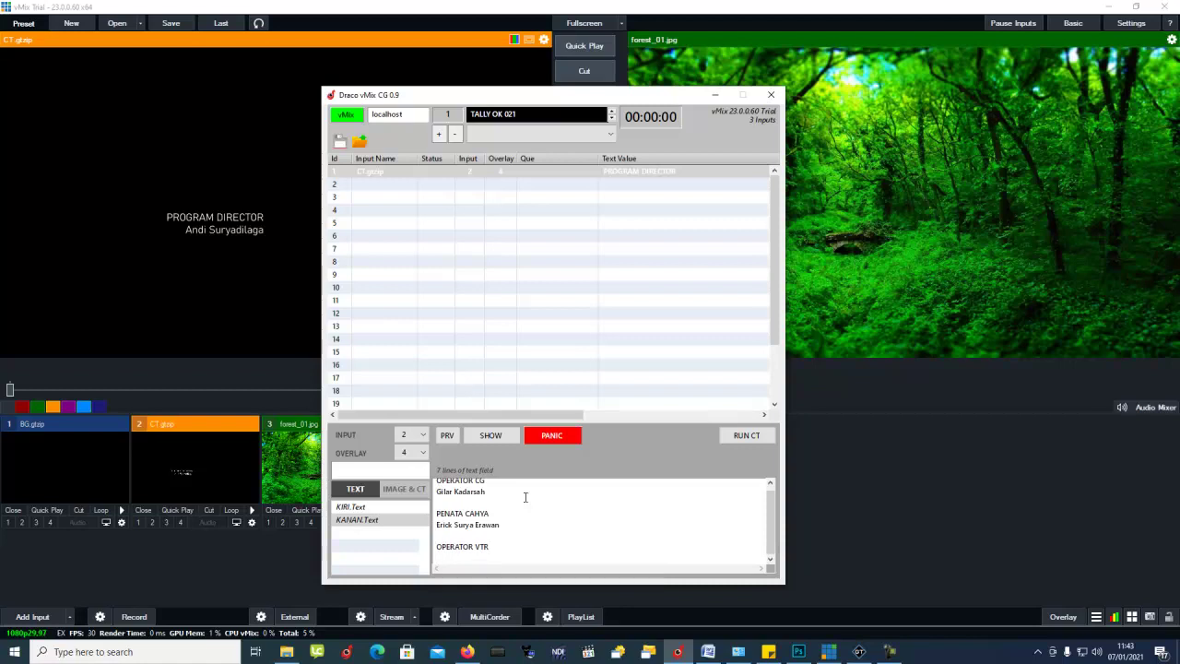
{"action": "type", "text": "Maemunah"}
Step: Preview the finished credits, then put them on air over the forest and hide them again
{"action": "left_click", "coordinate": [447, 436]}
{"action": "left_click_drag", "start_coordinate": [456, 99], "coordinate": [595, 95]}
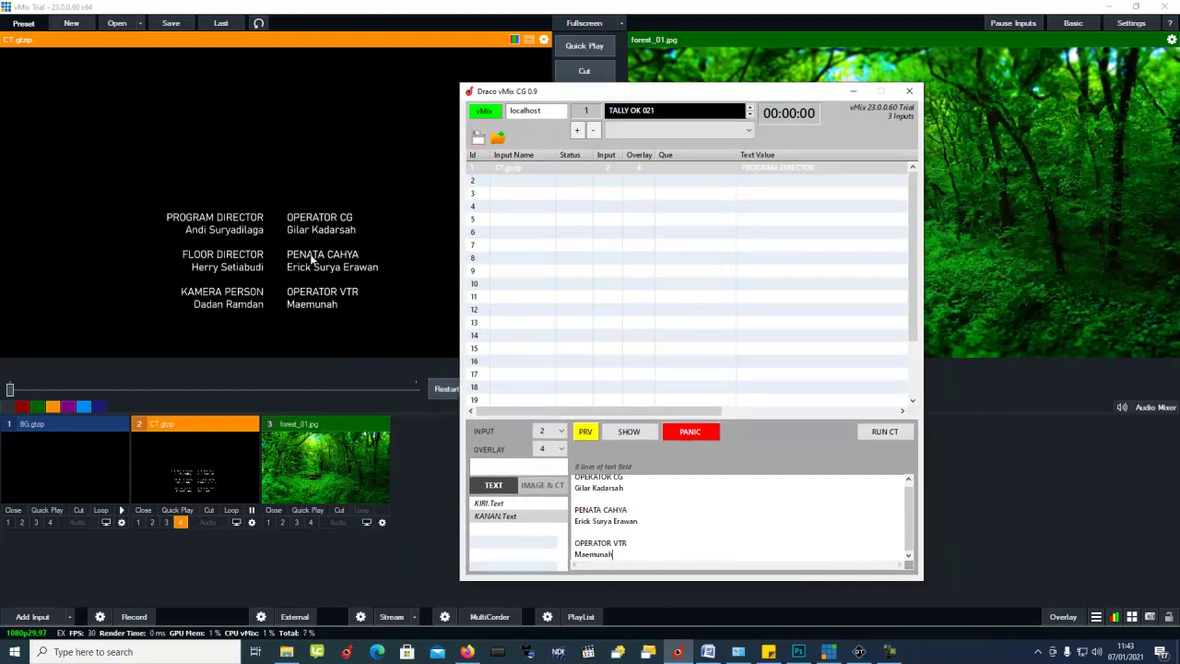
{"action": "left_click_drag", "start_coordinate": [701, 96], "coordinate": [351, 91]}
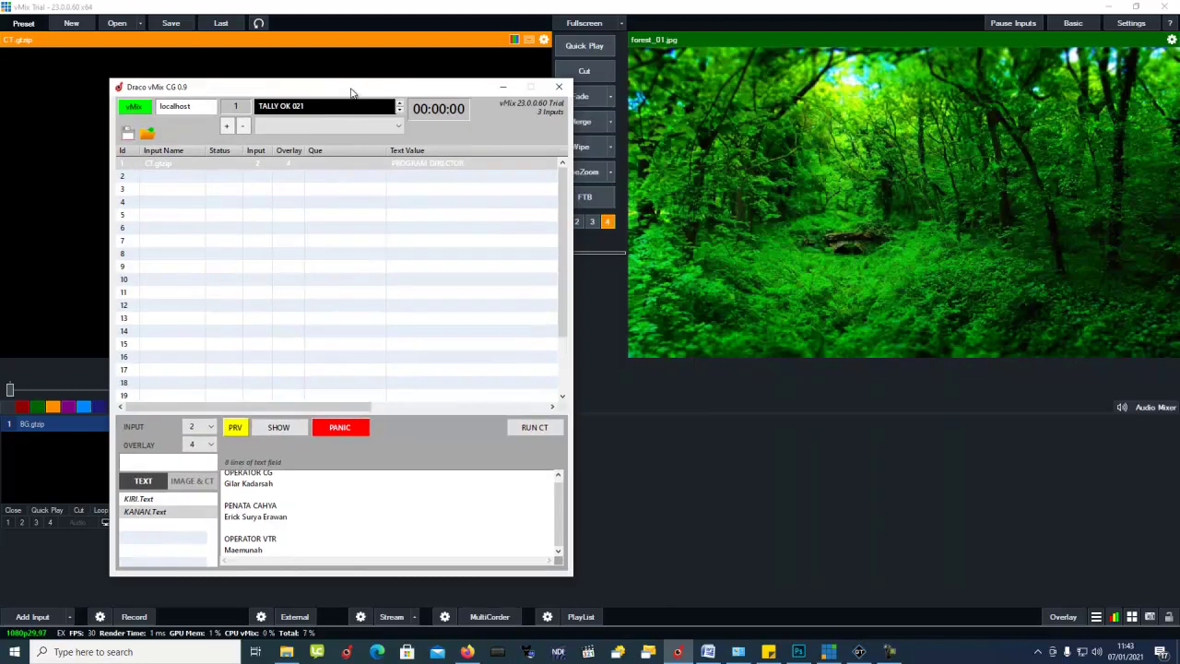
{"action": "left_click", "coordinate": [234, 428]}
{"action": "left_click", "coordinate": [279, 429]}
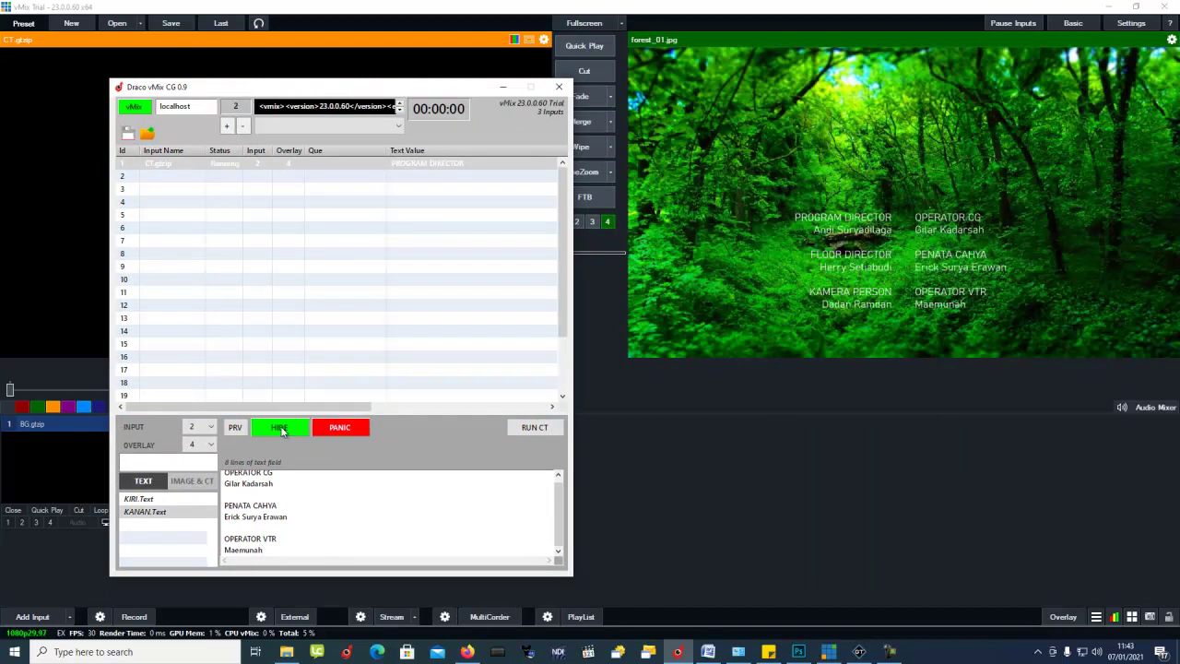
{"action": "left_click", "coordinate": [279, 429]}
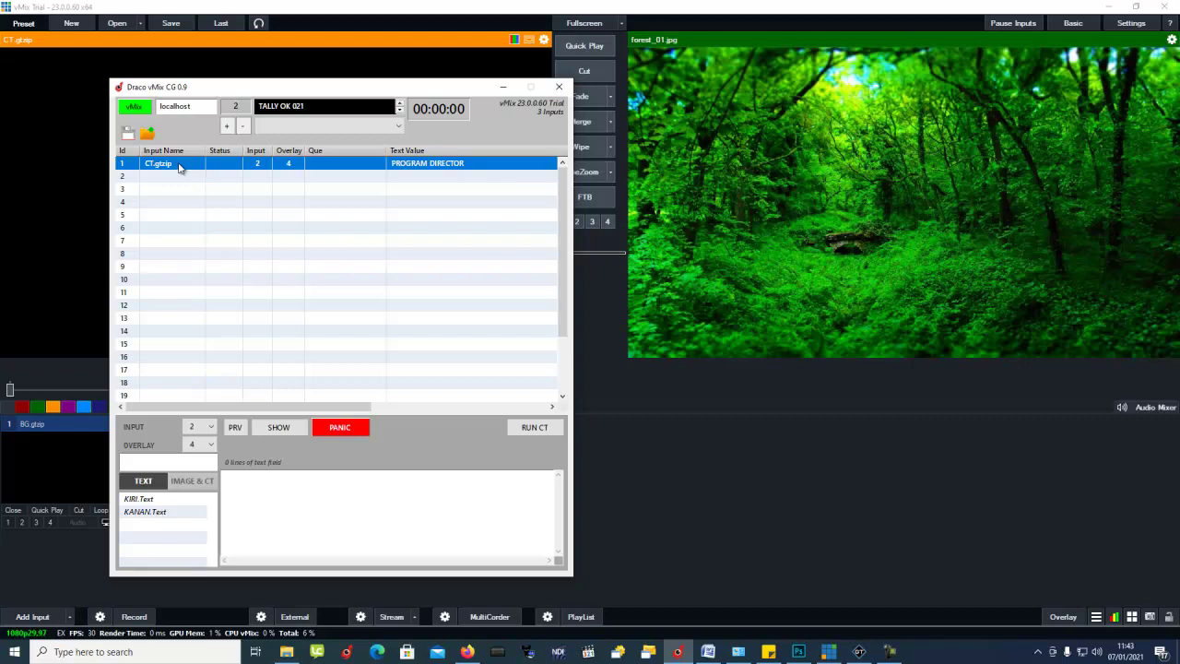
Step: Delete the original CT.gtzip row from the rundown and confirm
{"action": "left_click", "coordinate": [181, 176]}
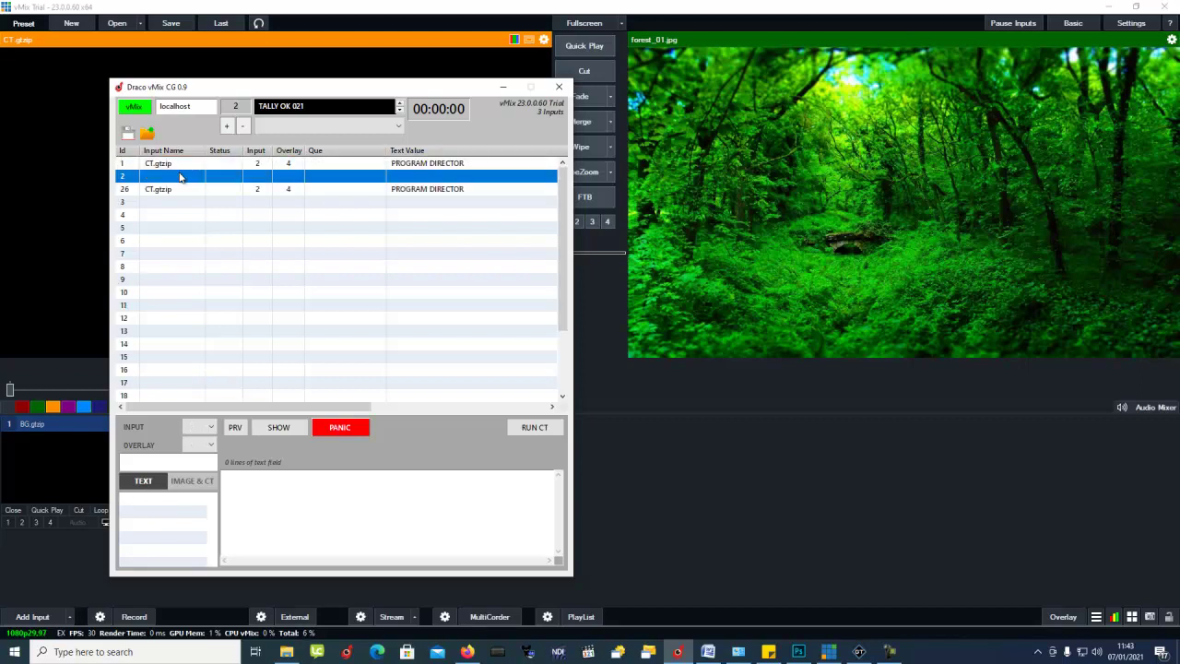
{"action": "left_click", "coordinate": [179, 165]}
{"action": "right_click", "coordinate": [178, 165]}
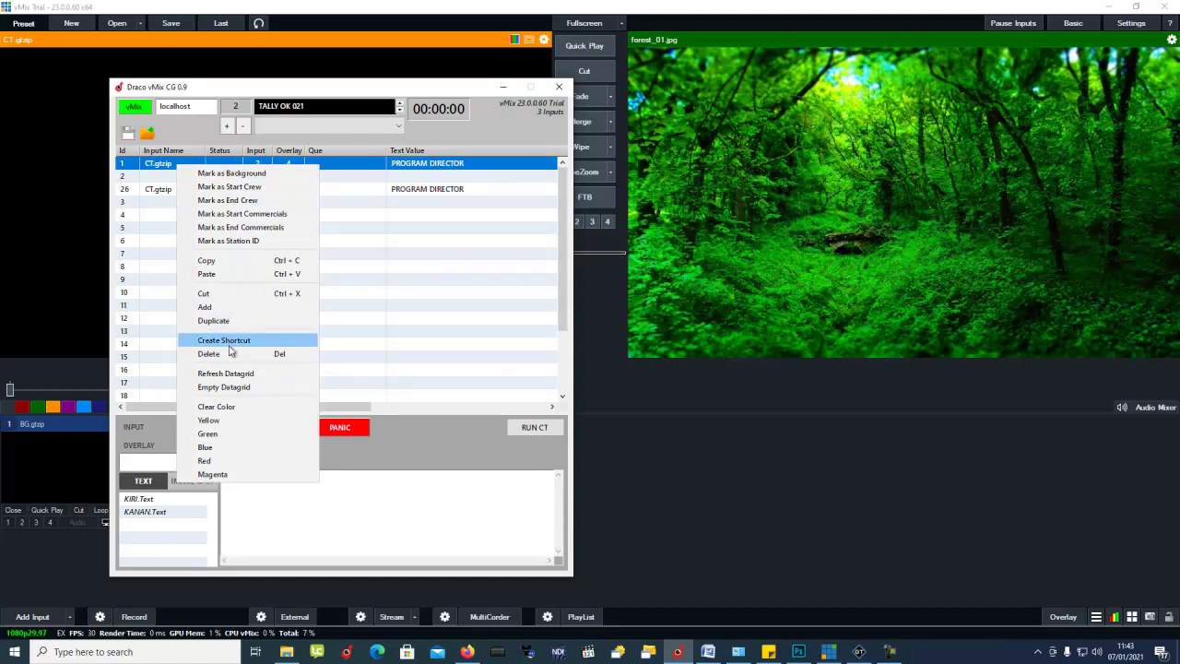
{"action": "left_click", "coordinate": [229, 354]}
{"action": "left_click", "coordinate": [429, 354]}
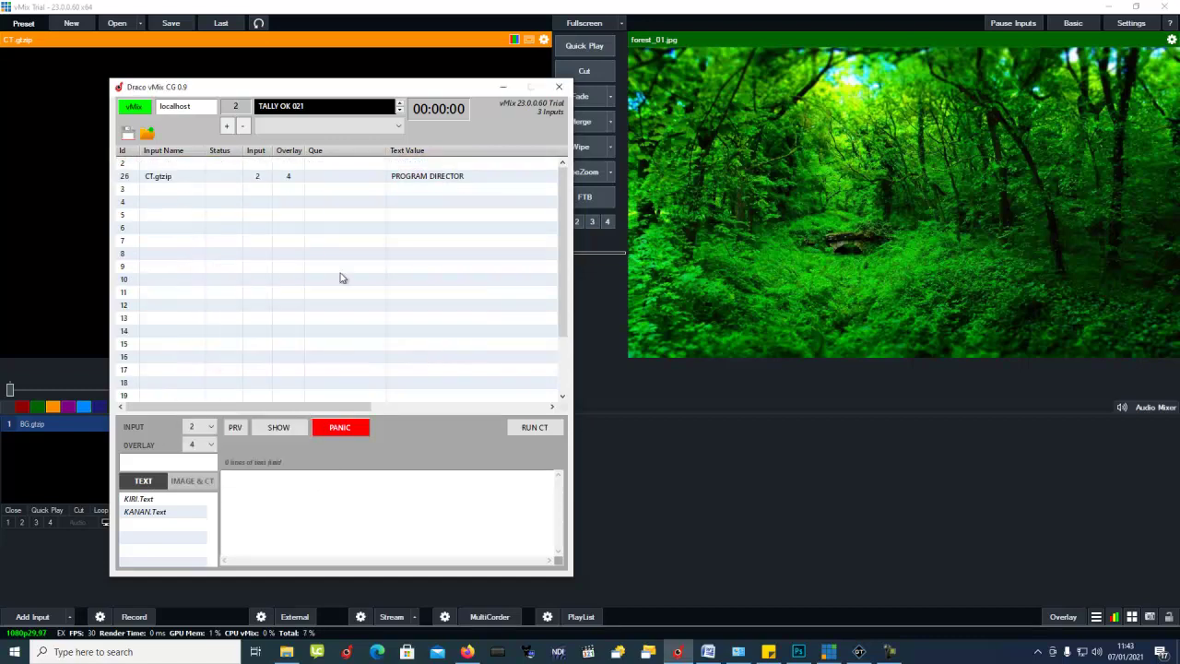
Step: Assign the BG.gtzip row to input 1 on overlay 1
{"action": "left_click", "coordinate": [178, 176]}
{"action": "left_click", "coordinate": [198, 427]}
{"action": "left_click", "coordinate": [199, 450]}
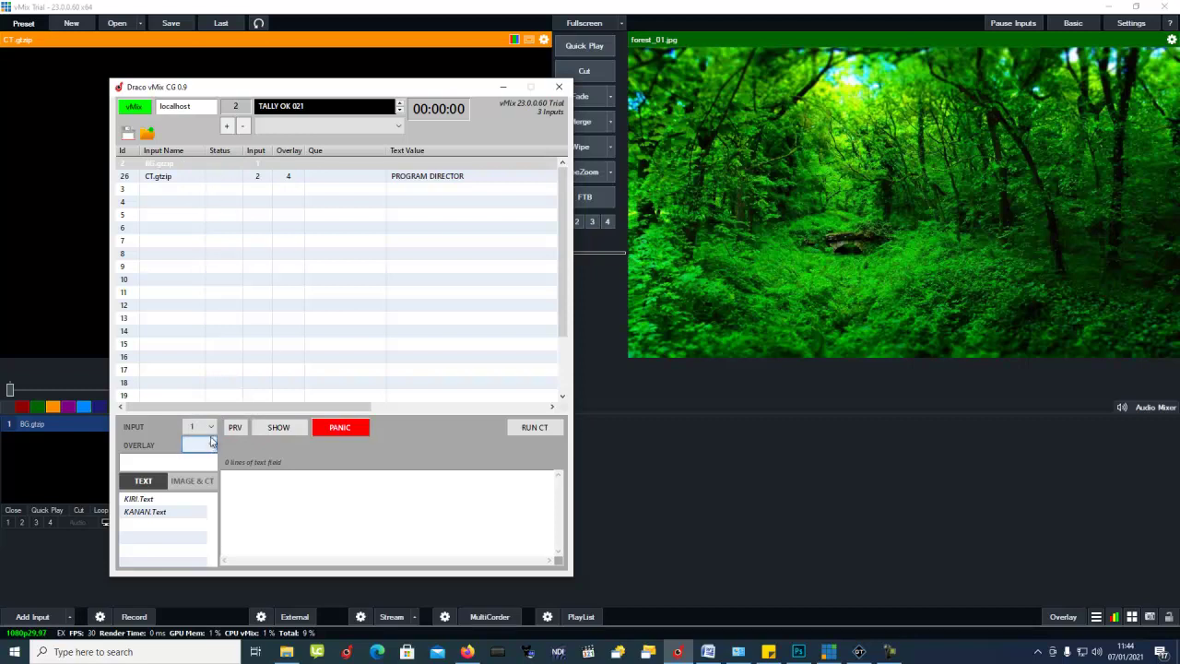
{"action": "left_click", "coordinate": [211, 446]}
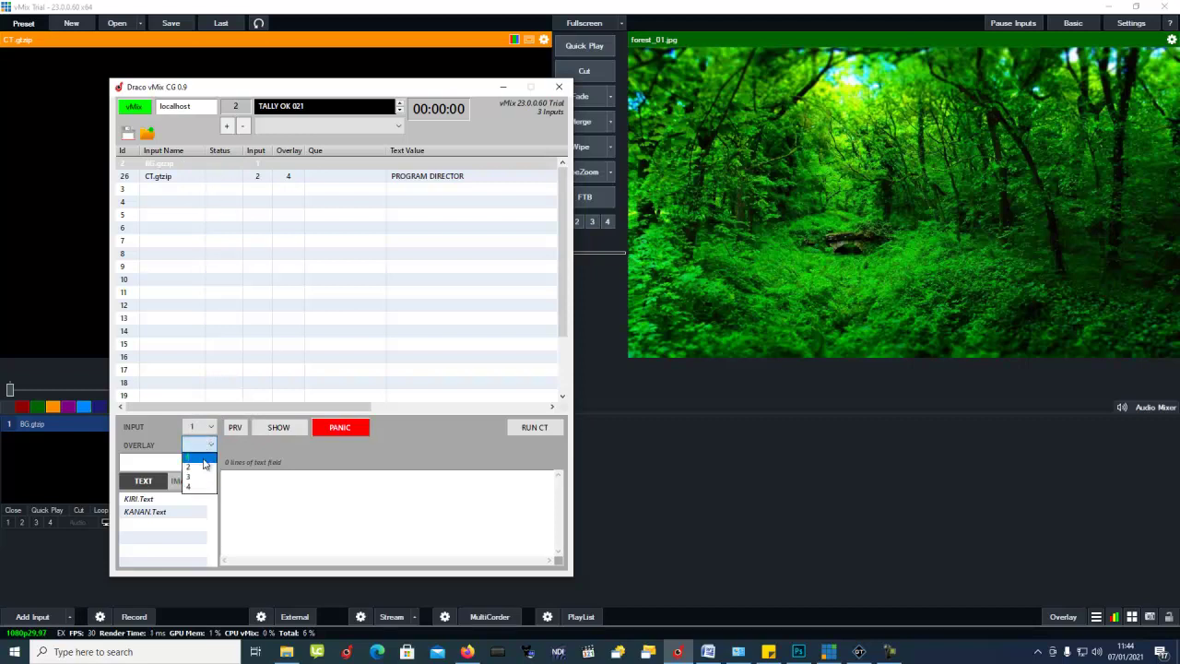
{"action": "left_click", "coordinate": [201, 460]}
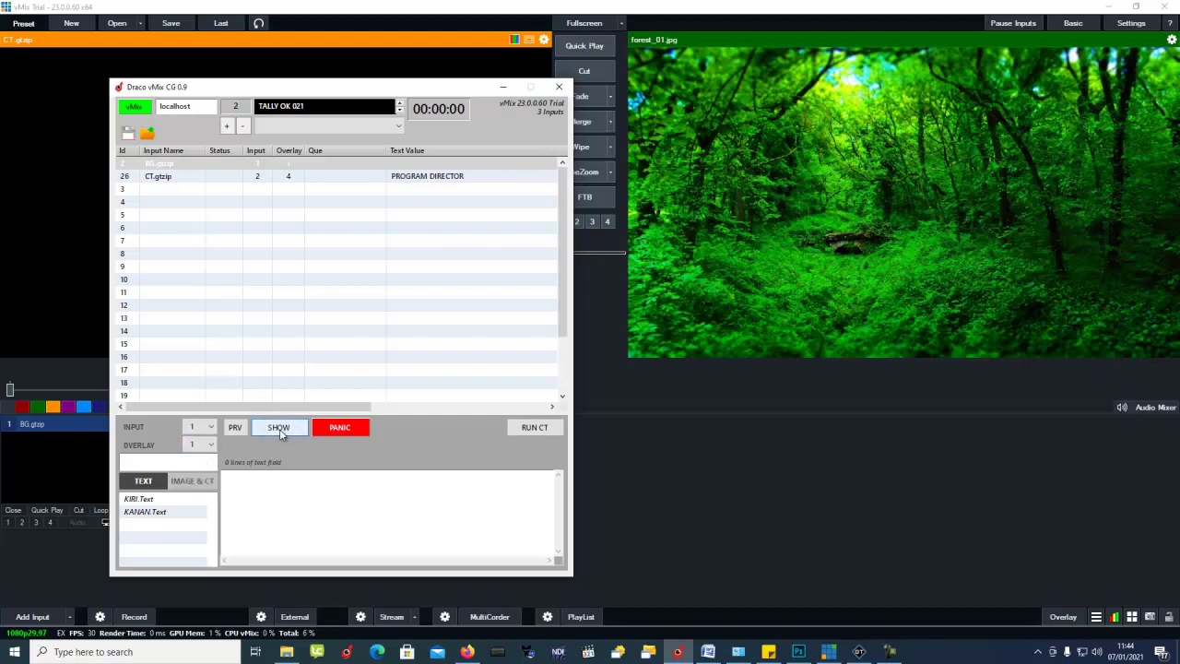
Step: Put the BG.gtzip band and CT.gtzip credits on air, then open the IMAGE & CT settings
{"action": "left_click", "coordinate": [267, 429]}
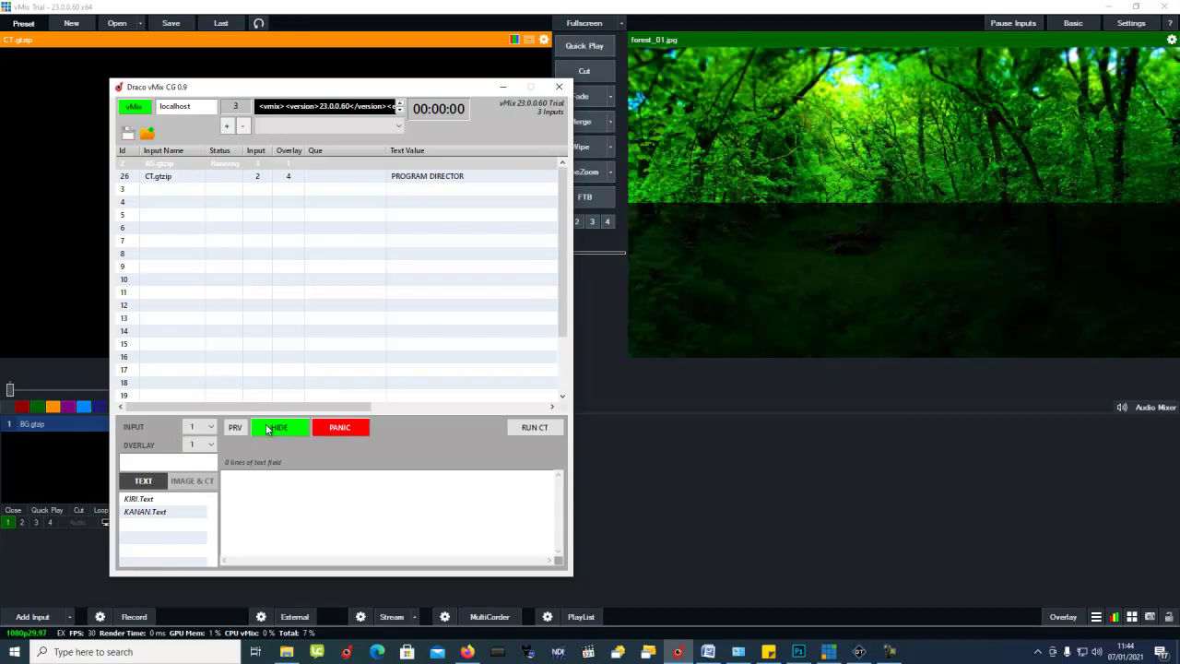
{"action": "left_click", "coordinate": [300, 179]}
{"action": "left_click", "coordinate": [281, 432]}
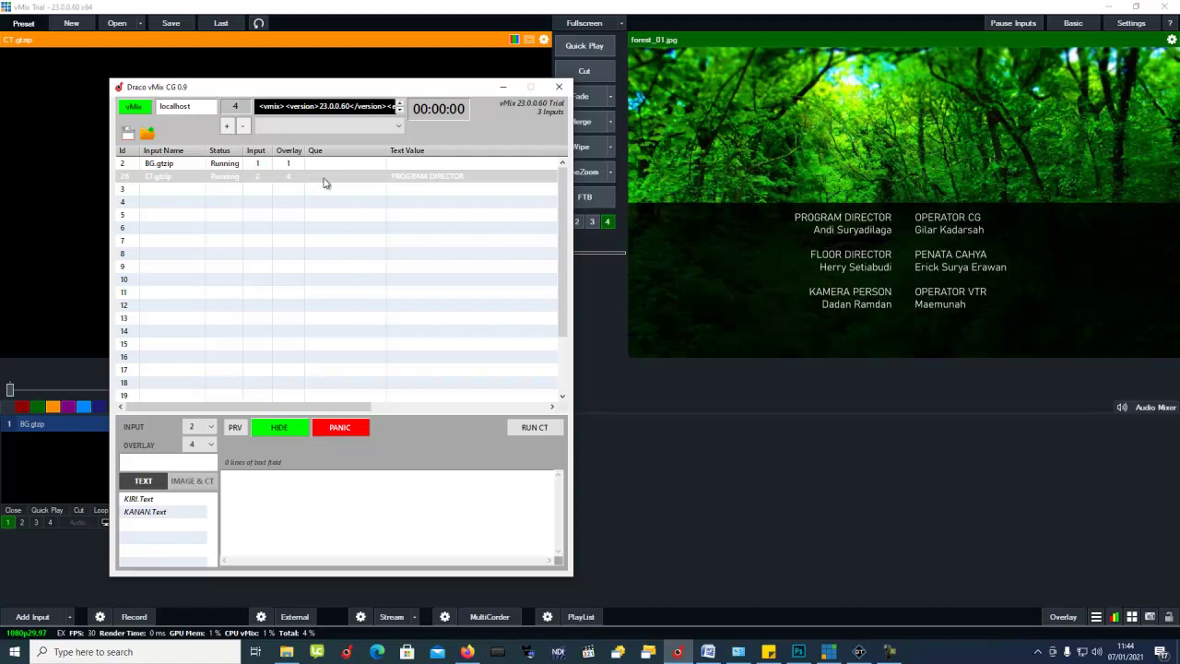
{"action": "left_click", "coordinate": [256, 204]}
{"action": "left_click", "coordinate": [233, 176]}
{"action": "left_click", "coordinate": [424, 199]}
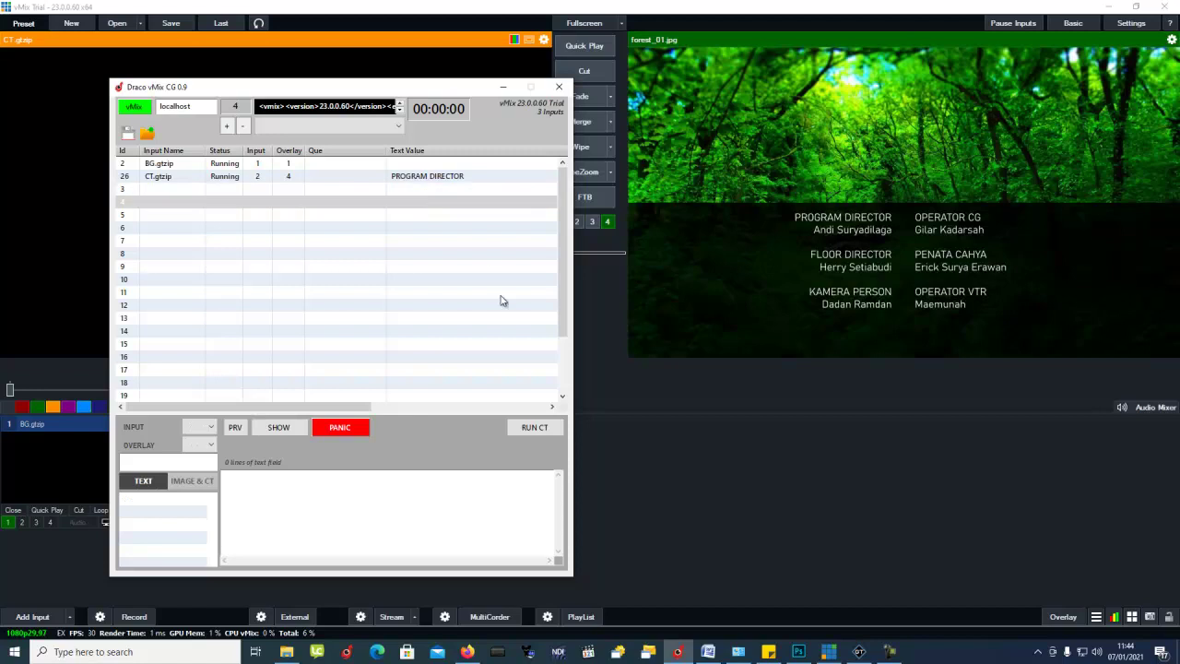
{"action": "left_click", "coordinate": [201, 483]}
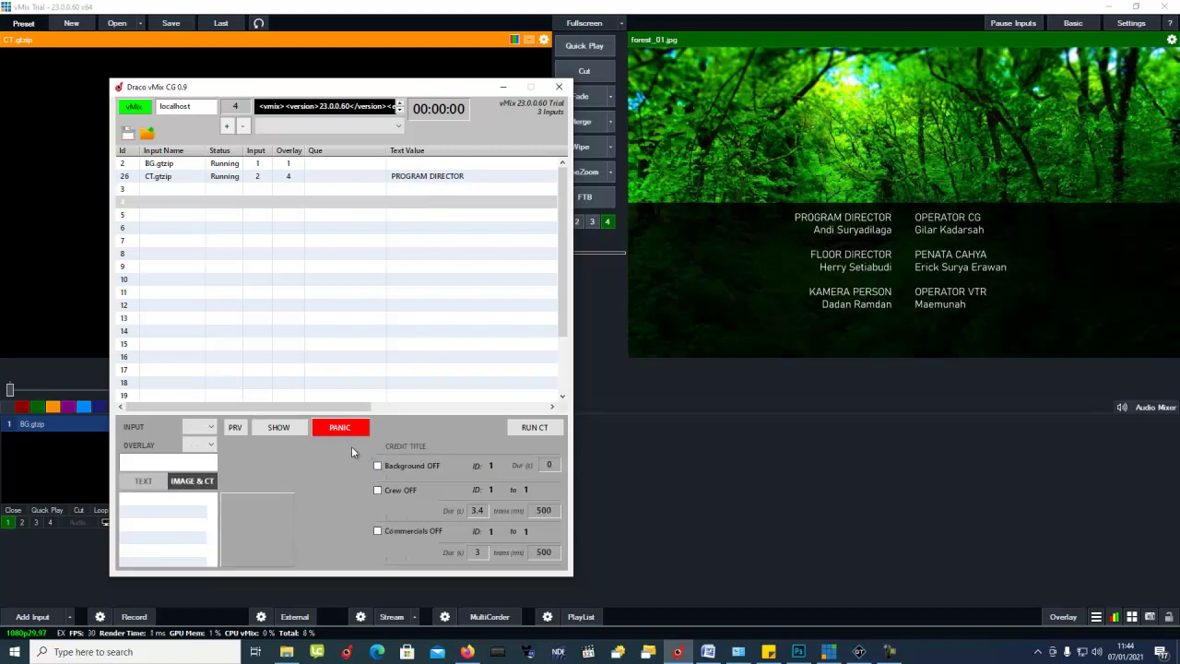
{"action": "left_click", "coordinate": [254, 180]}
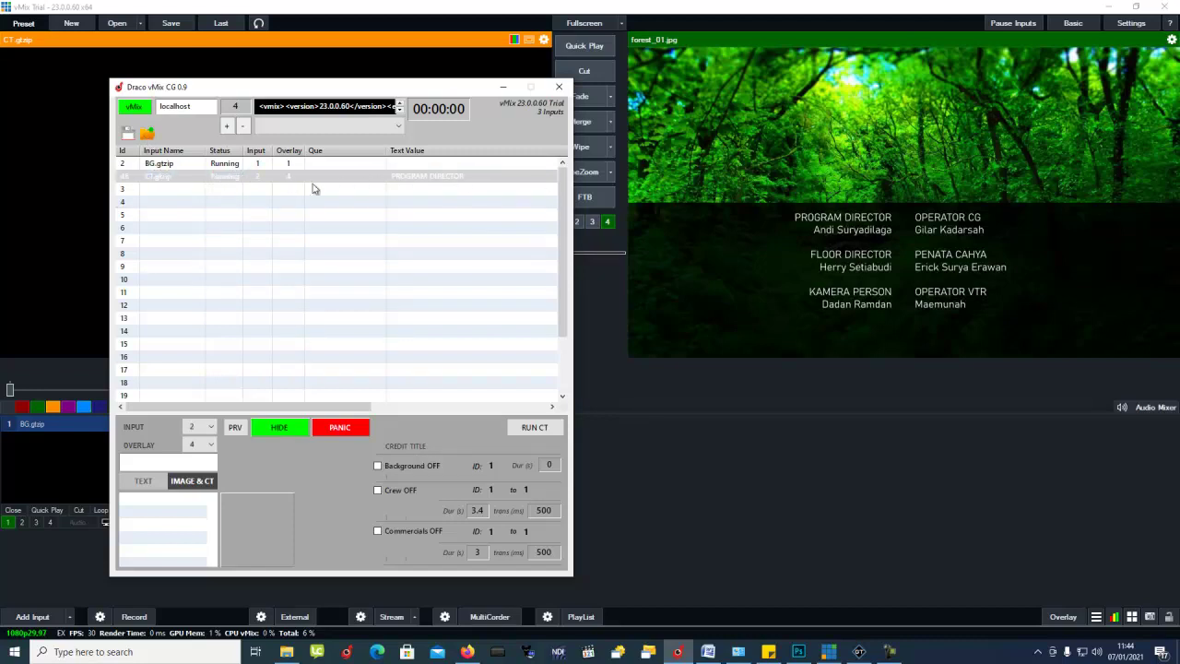
{"action": "left_click", "coordinate": [147, 134]}
{"action": "scroll", "coordinate": [293, 281], "scroll_direction": "down", "scroll_amount": 3}
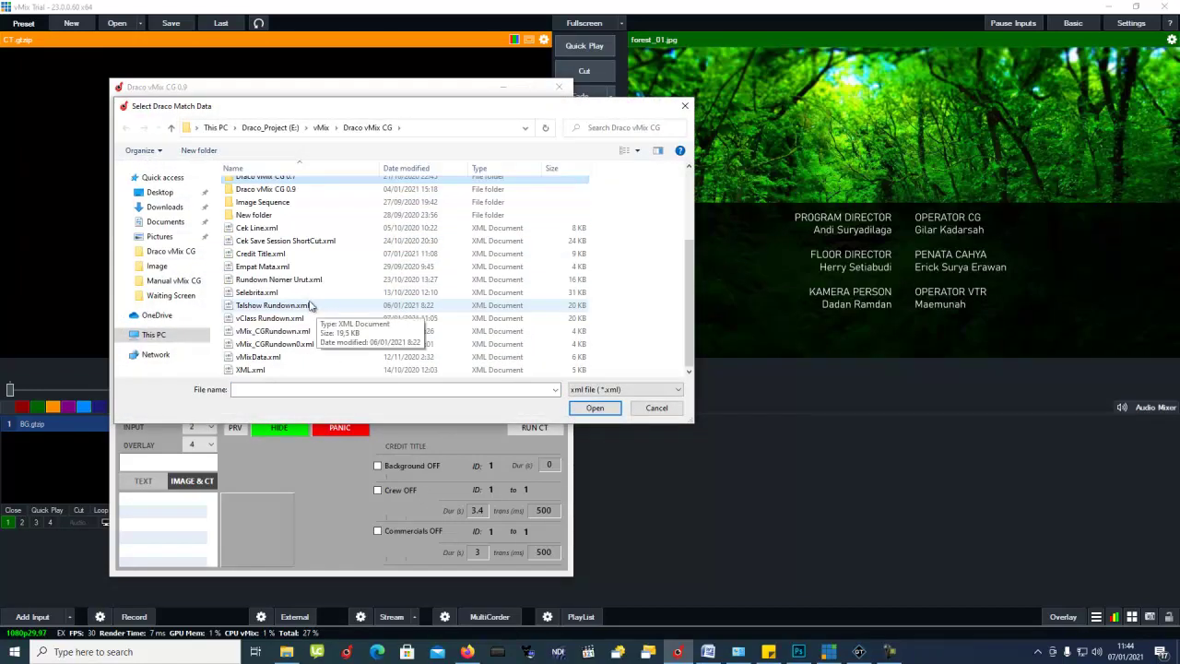
{"action": "double_click", "coordinate": [271, 256]}
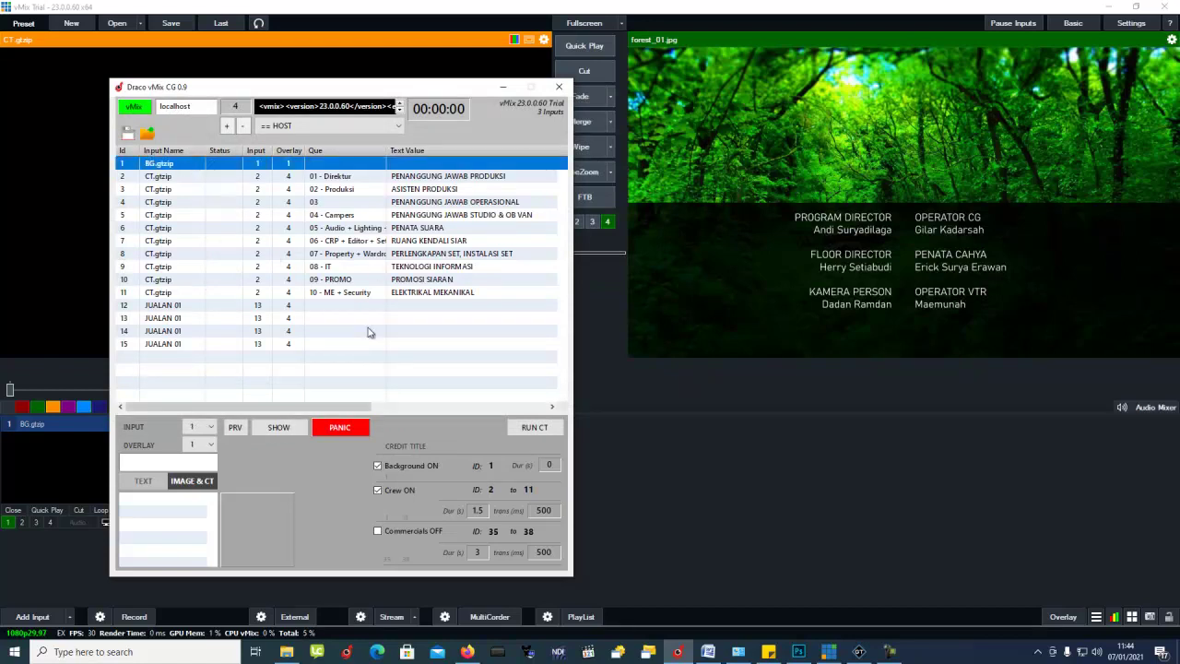
Step: Mark the BG.gtzip row as the credit background
{"action": "left_click", "coordinate": [319, 308]}
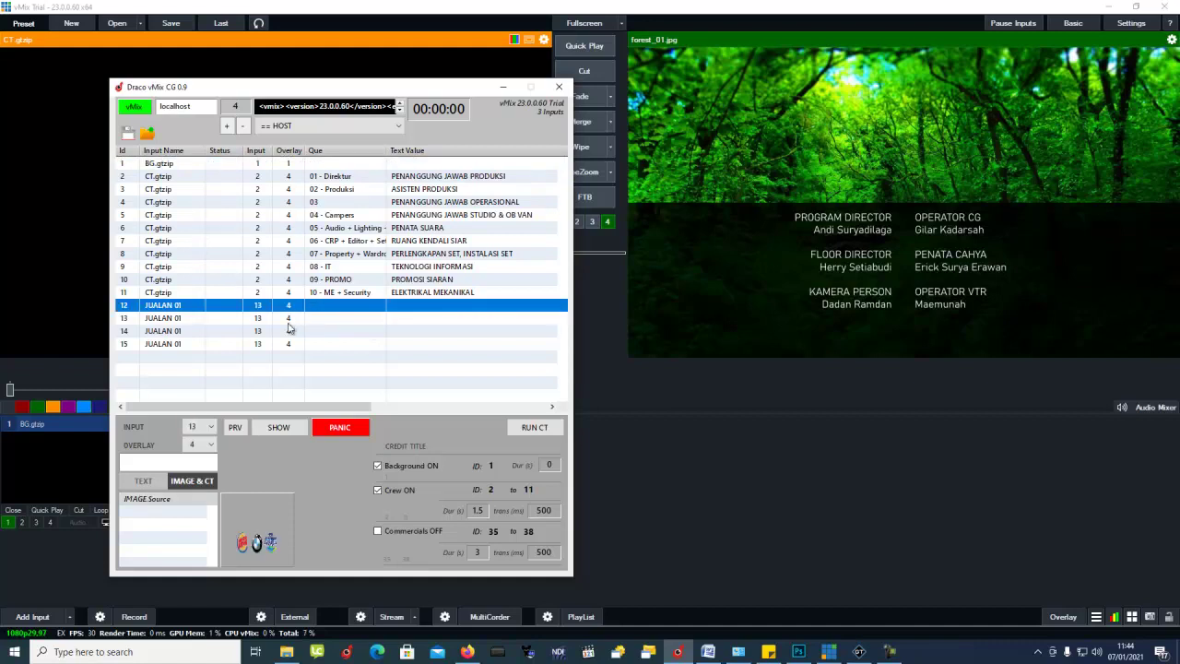
{"action": "left_click", "coordinate": [298, 347], "text": "shift"}
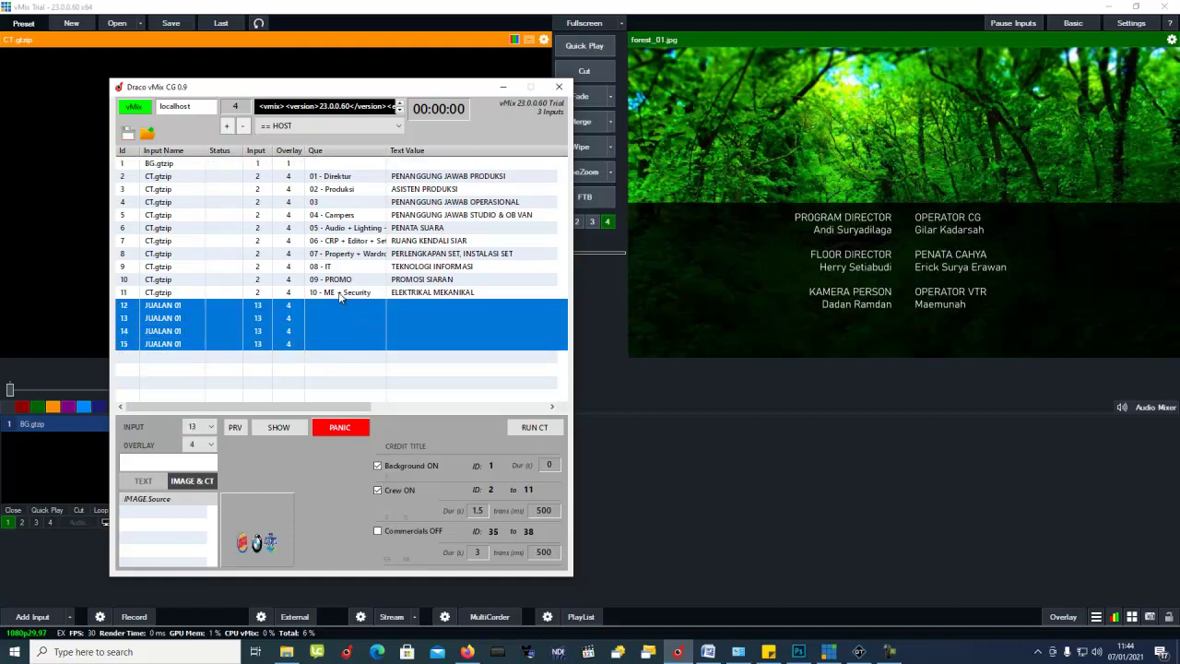
{"action": "left_click", "coordinate": [340, 293]}
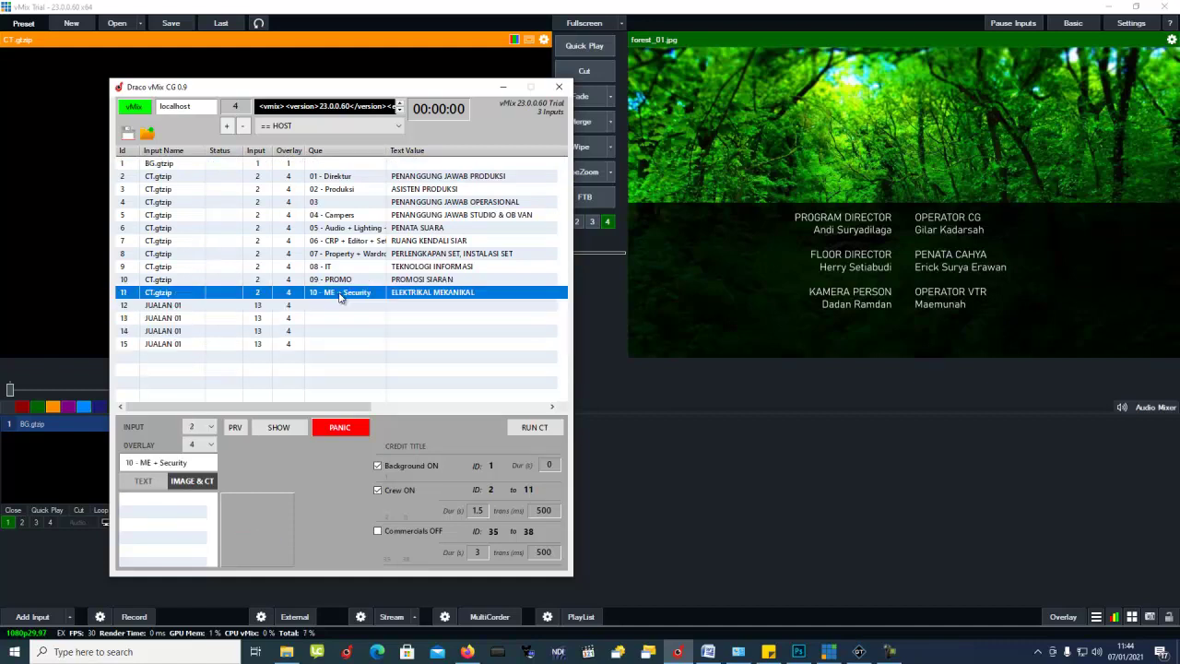
{"action": "left_click", "coordinate": [302, 166]}
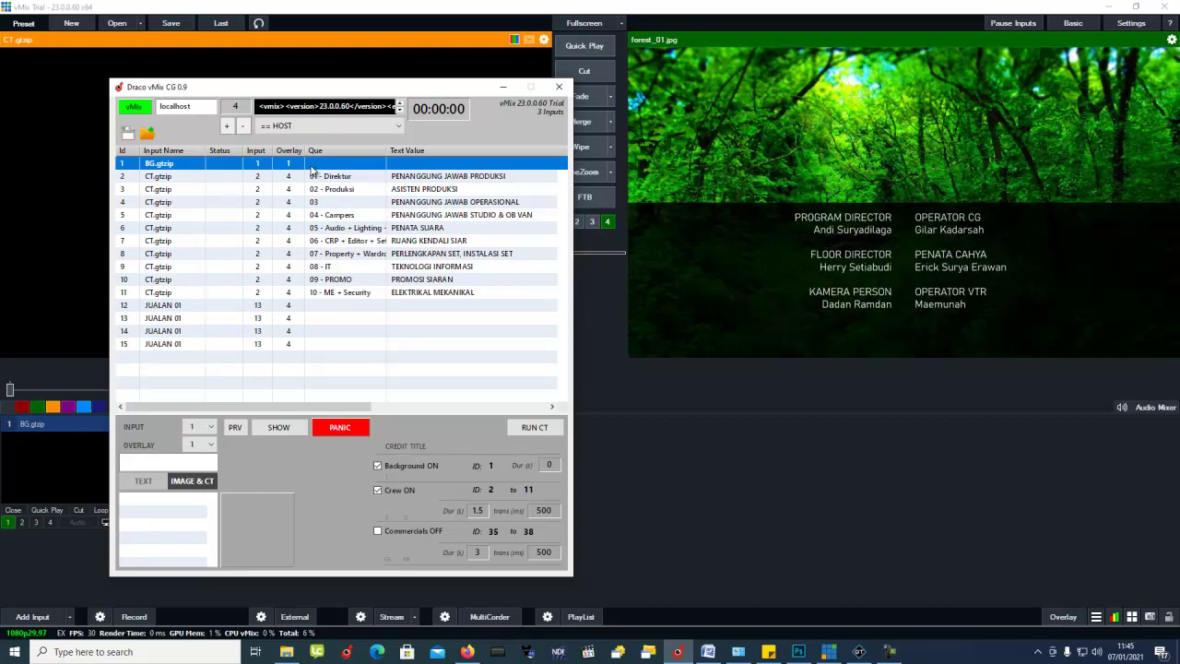
{"action": "right_click", "coordinate": [368, 165]}
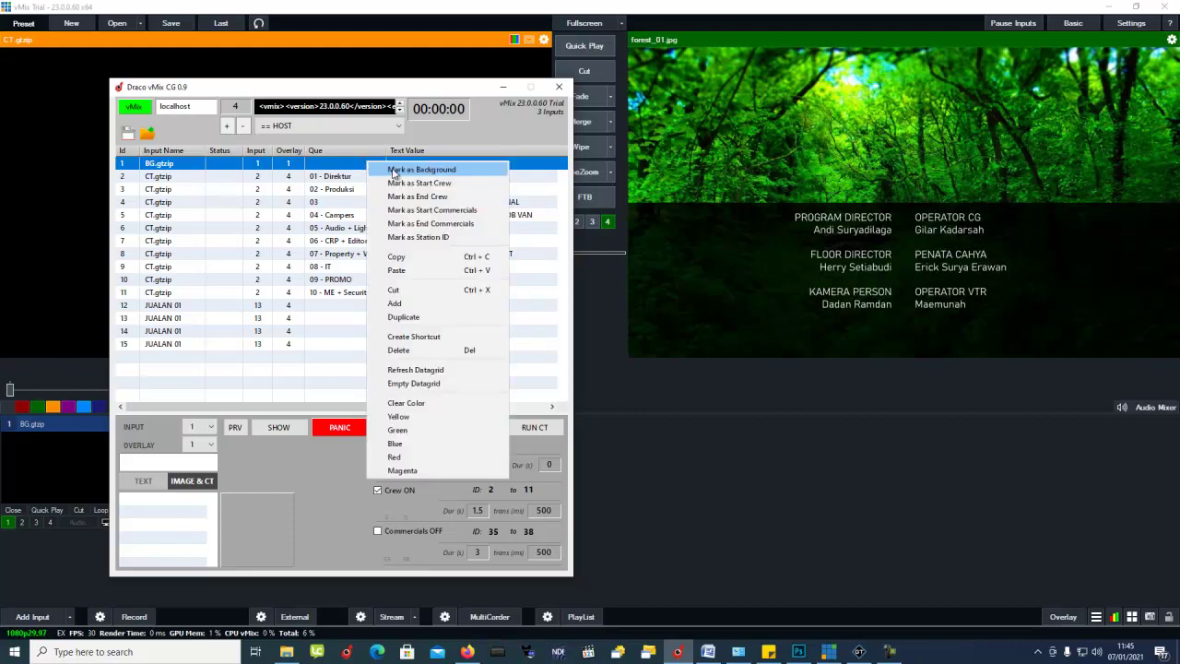
{"action": "left_click", "coordinate": [394, 172]}
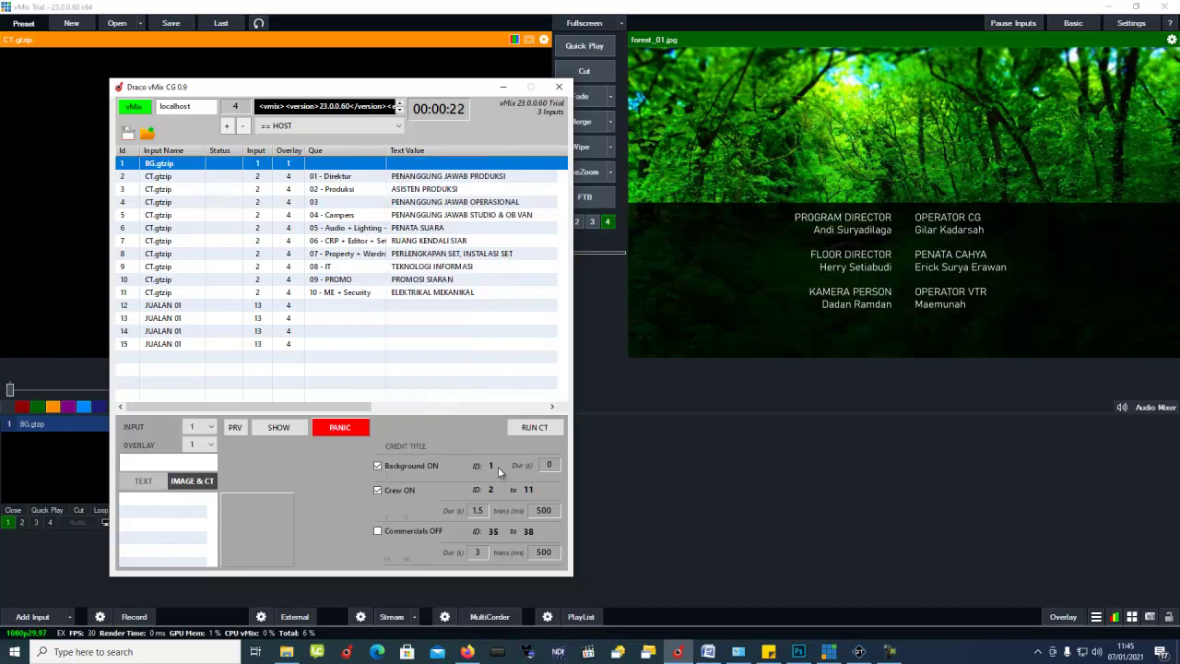
{"action": "left_click", "coordinate": [377, 466]}
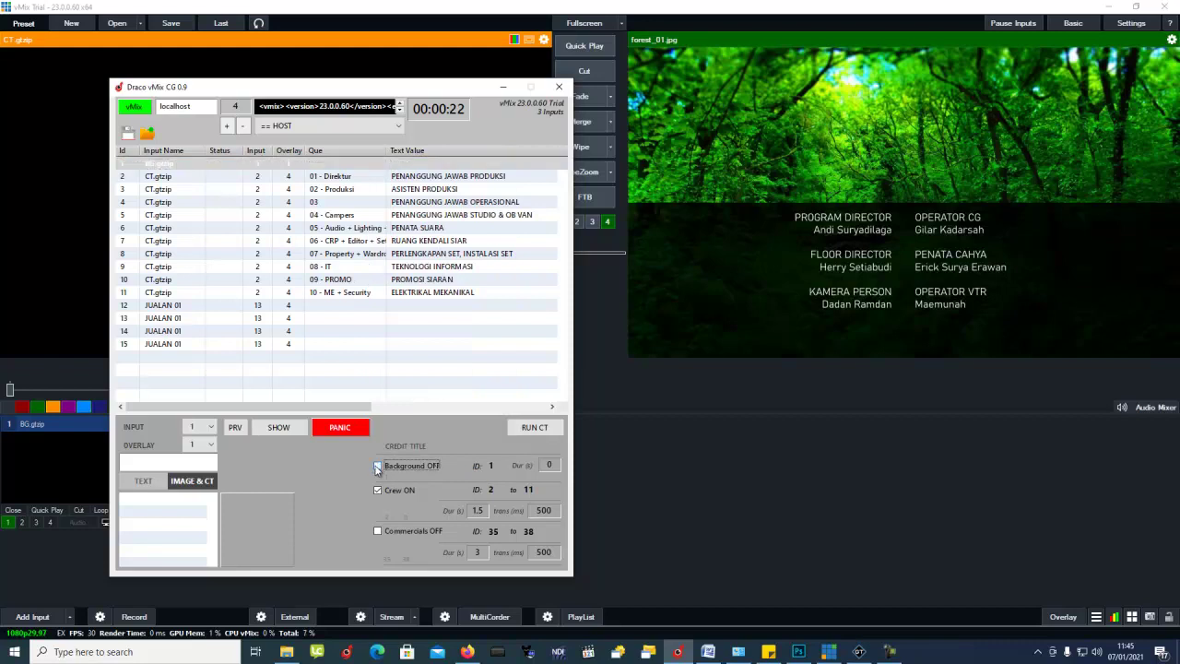
{"action": "left_click", "coordinate": [413, 167]}
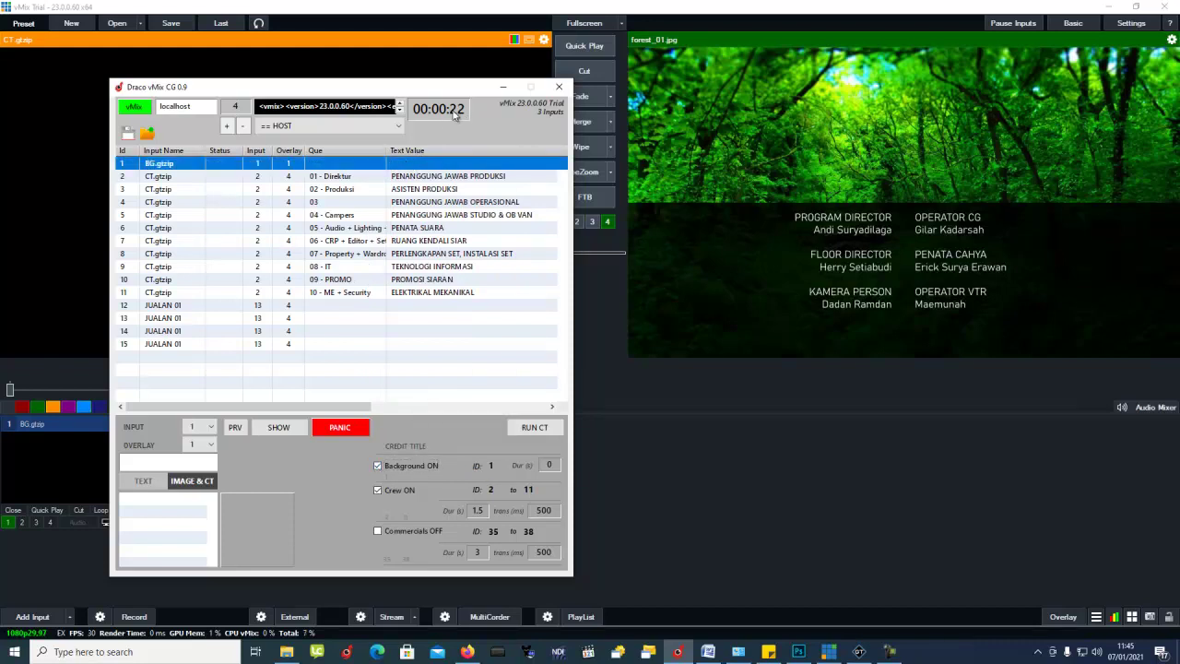
Step: Mark 01 - Direktur as crew start and 10 - ME + Security as crew end, leaving Commercials off
{"action": "left_click", "coordinate": [352, 181]}
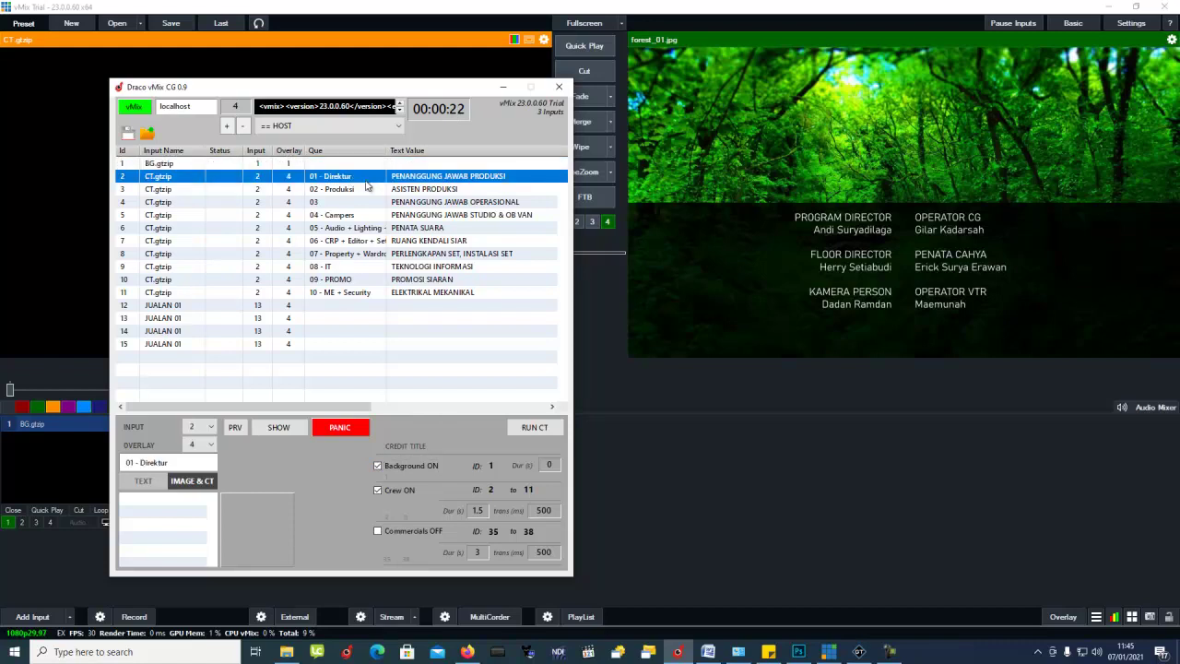
{"action": "right_click", "coordinate": [356, 179]}
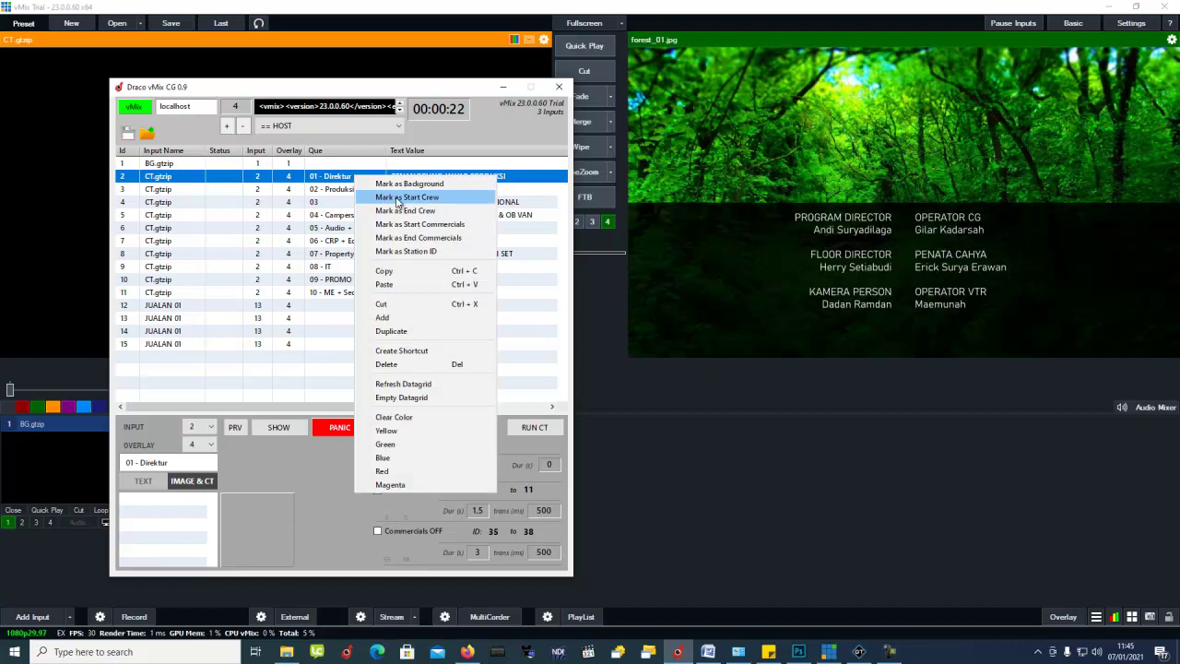
{"action": "left_click", "coordinate": [399, 199]}
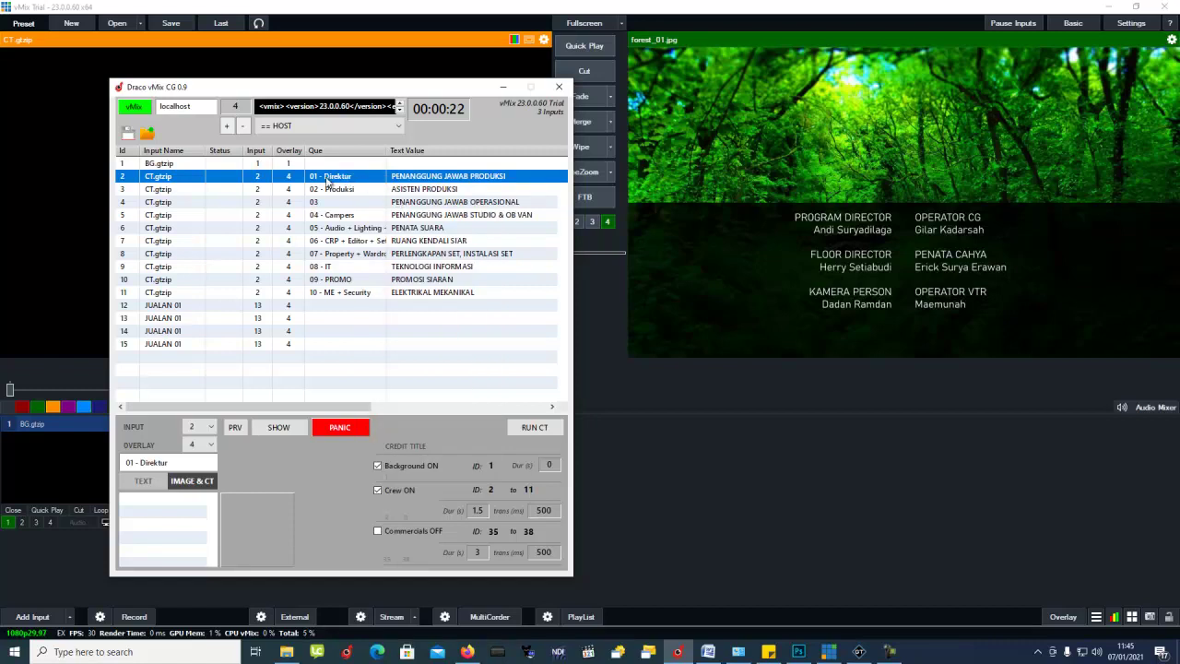
{"action": "left_click", "coordinate": [341, 294]}
{"action": "right_click", "coordinate": [342, 293]}
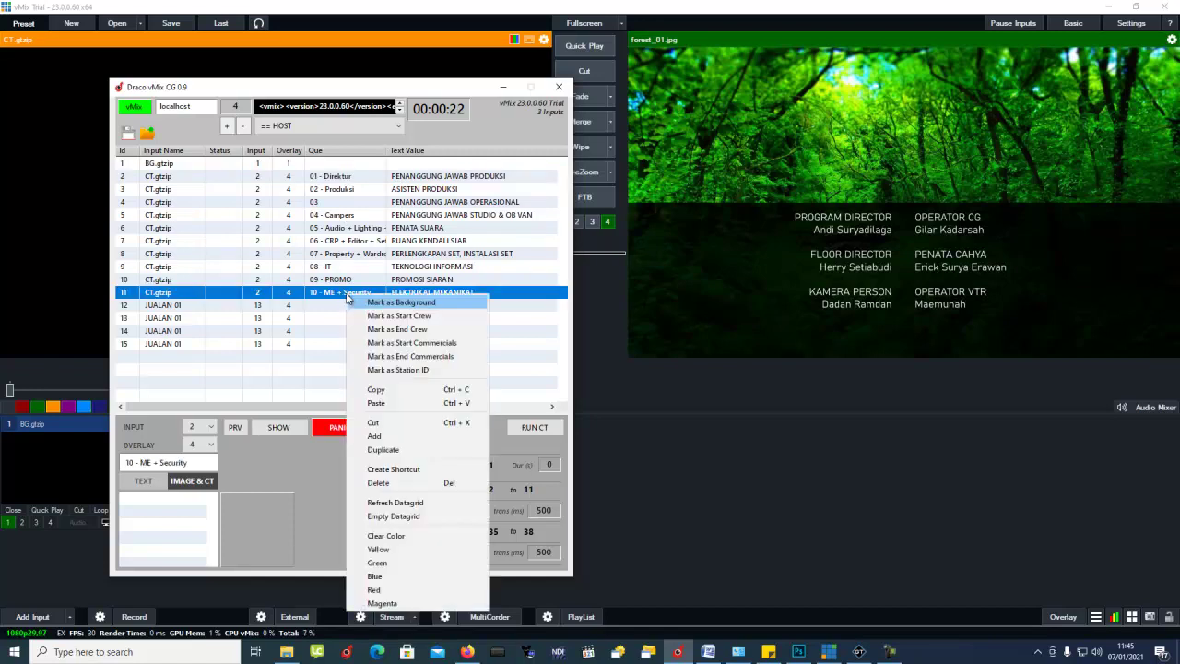
{"action": "left_click", "coordinate": [428, 332]}
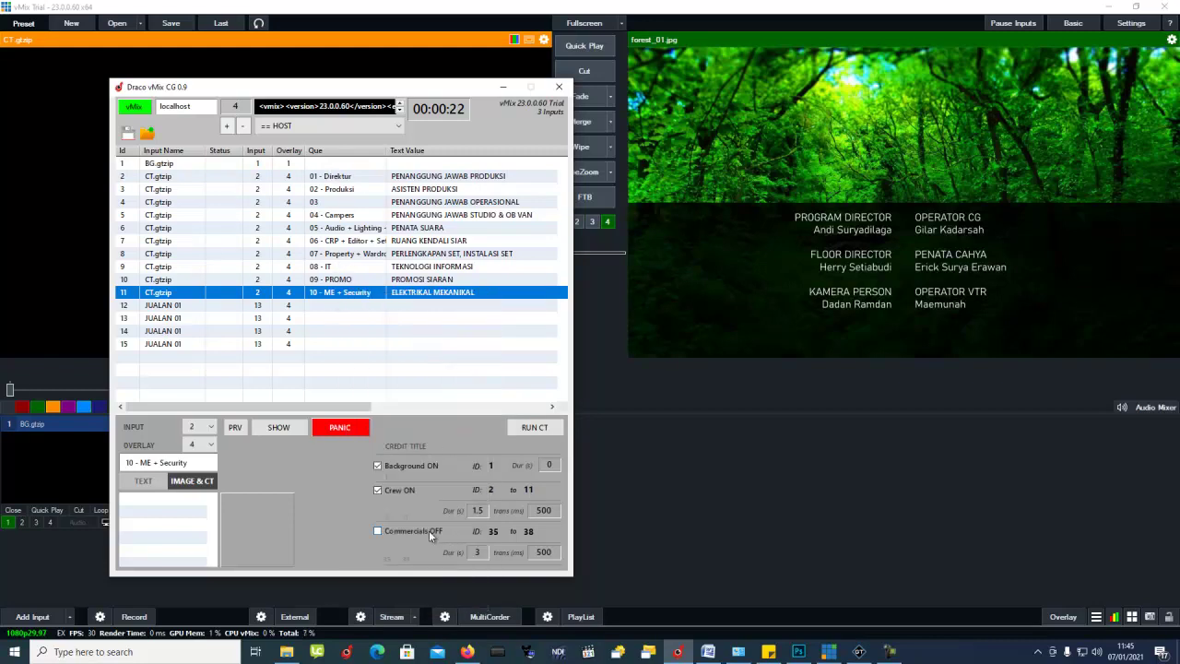
{"action": "left_click", "coordinate": [379, 531]}
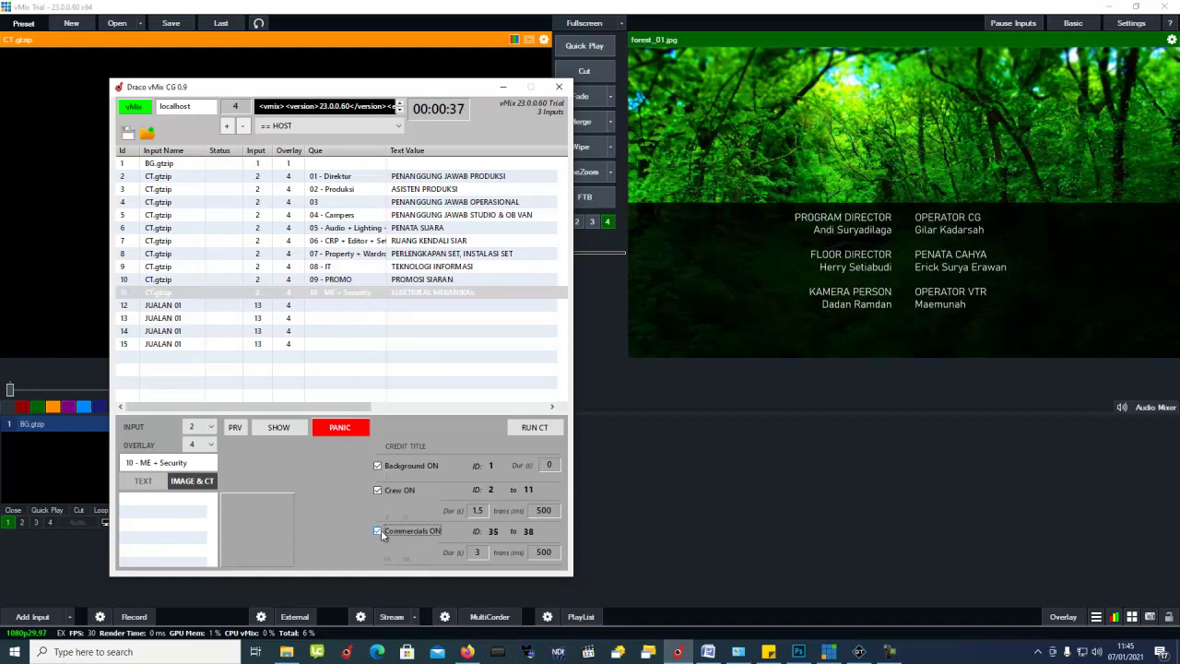
{"action": "left_click", "coordinate": [378, 532]}
Step: Check the crew duration on 01 - Direktur, clear the overlay with PANIC, and run the CT credit roll
{"action": "left_click", "coordinate": [393, 177]}
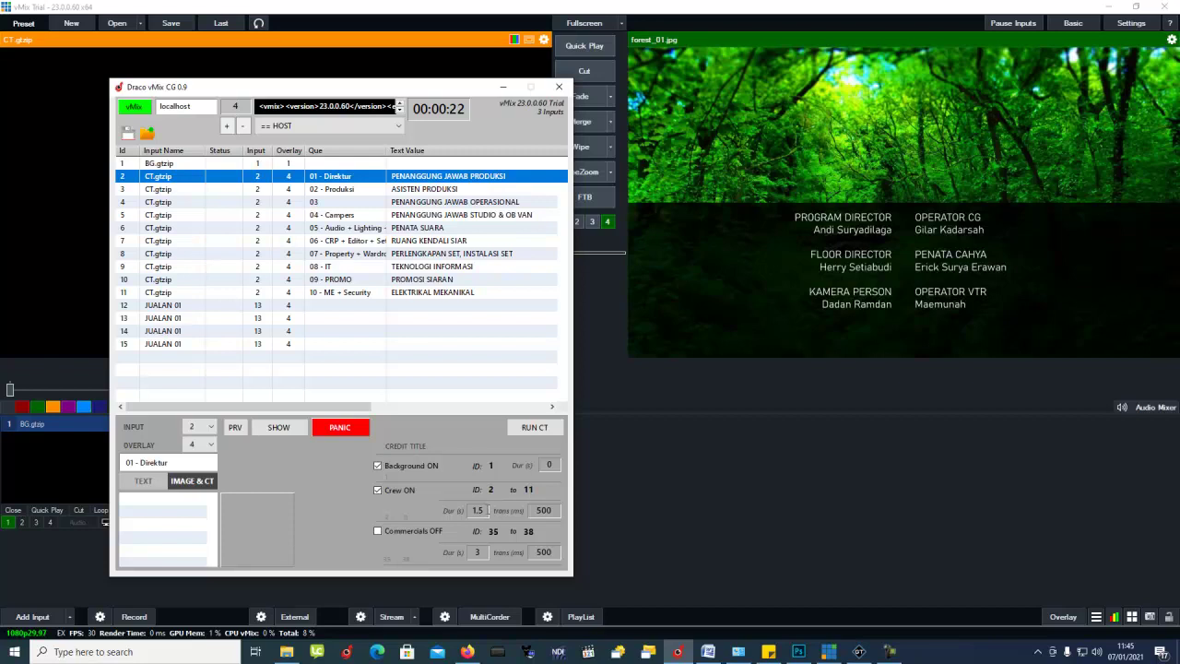
{"action": "left_click", "coordinate": [484, 509]}
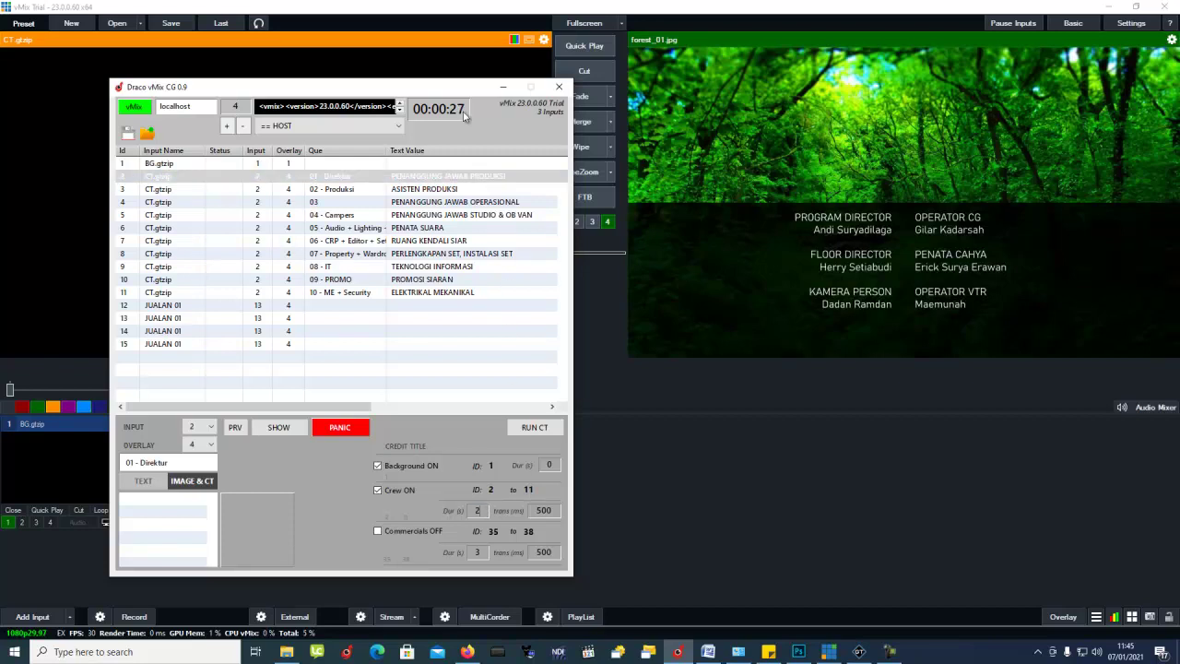
{"action": "left_click", "coordinate": [478, 510]}
{"action": "left_click", "coordinate": [339, 430]}
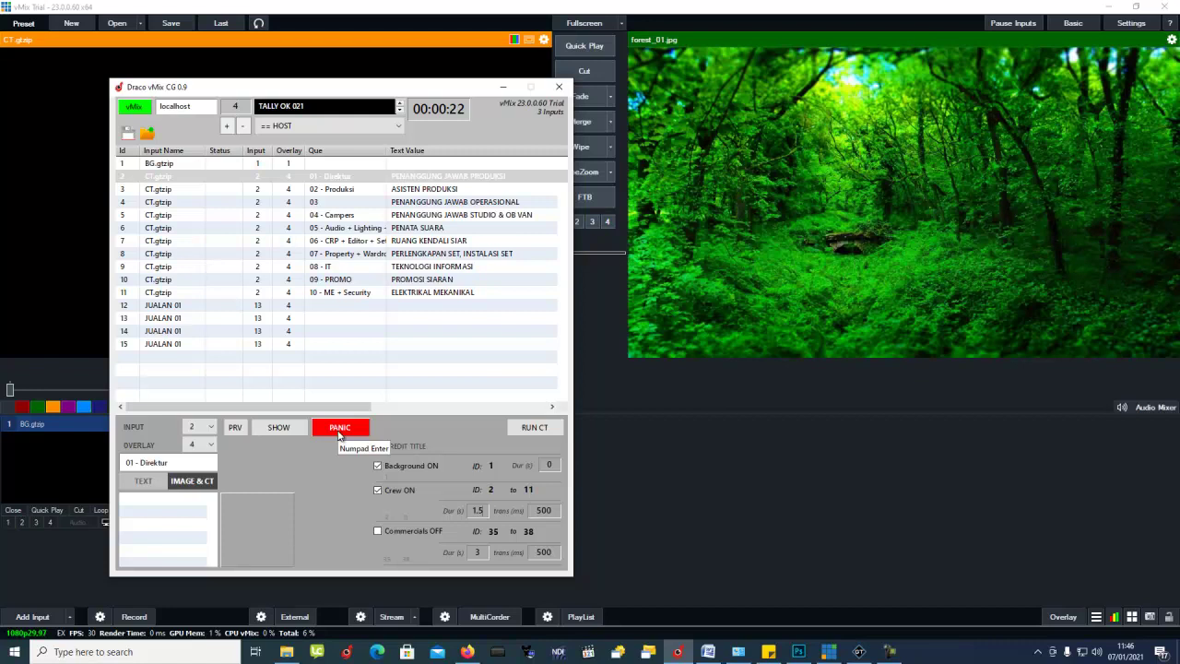
{"action": "left_click", "coordinate": [527, 428]}
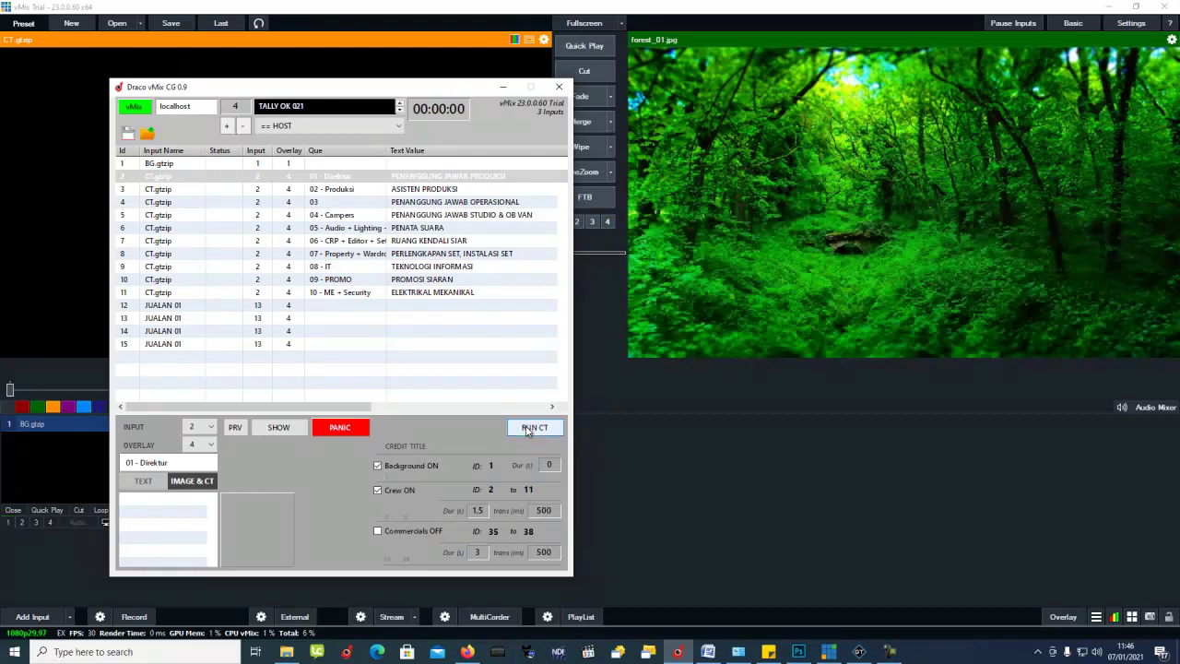
Step: Delete rundown rows 12–15 (JUALAN 01) after confirming, then switch to Photoshop's CT.psd
{"action": "left_click", "coordinate": [164, 310]}
{"action": "left_click", "coordinate": [217, 343], "text": "shift"}
{"action": "right_click", "coordinate": [215, 343]}
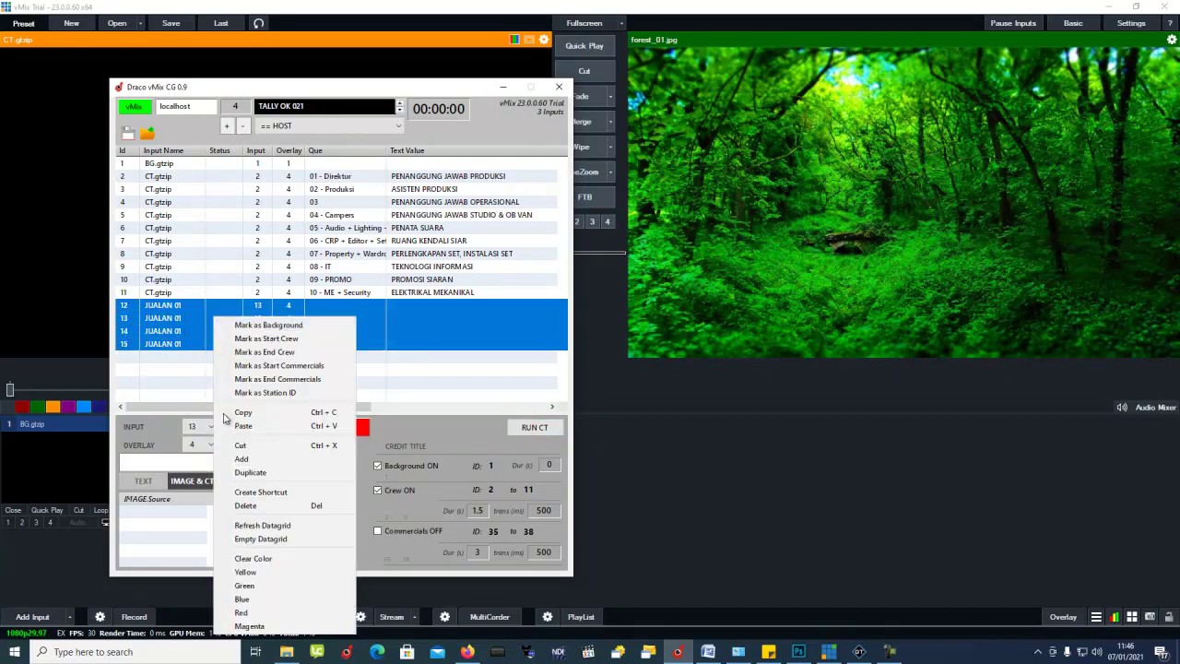
{"action": "left_click", "coordinate": [245, 506]}
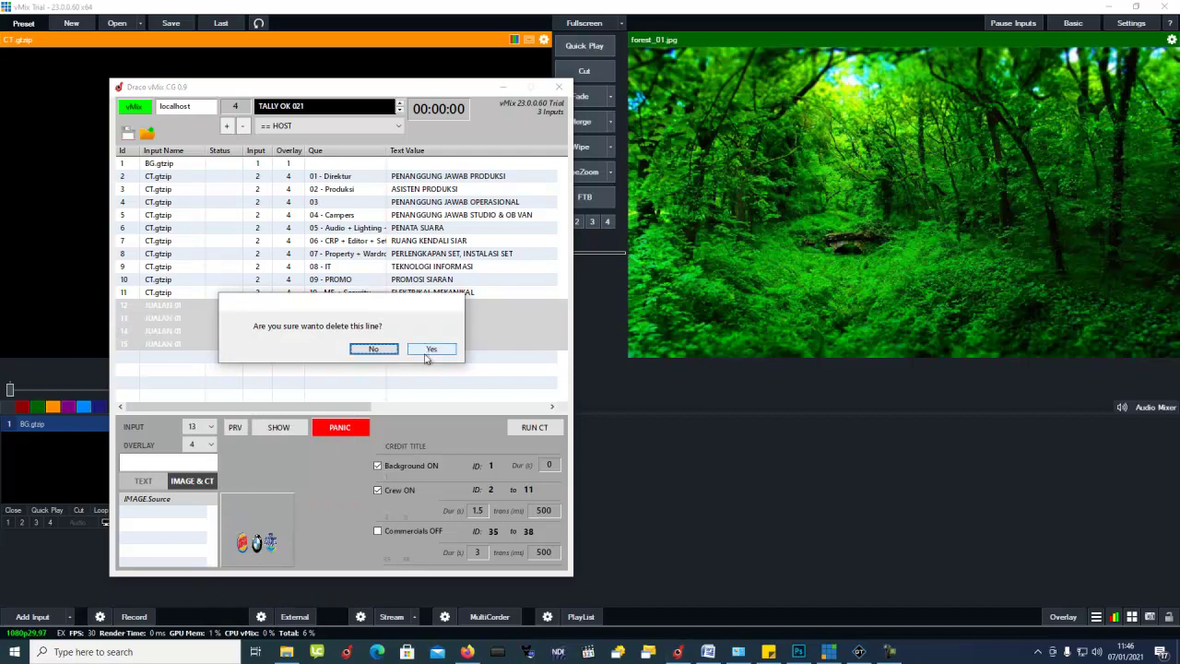
{"action": "left_click", "coordinate": [429, 351]}
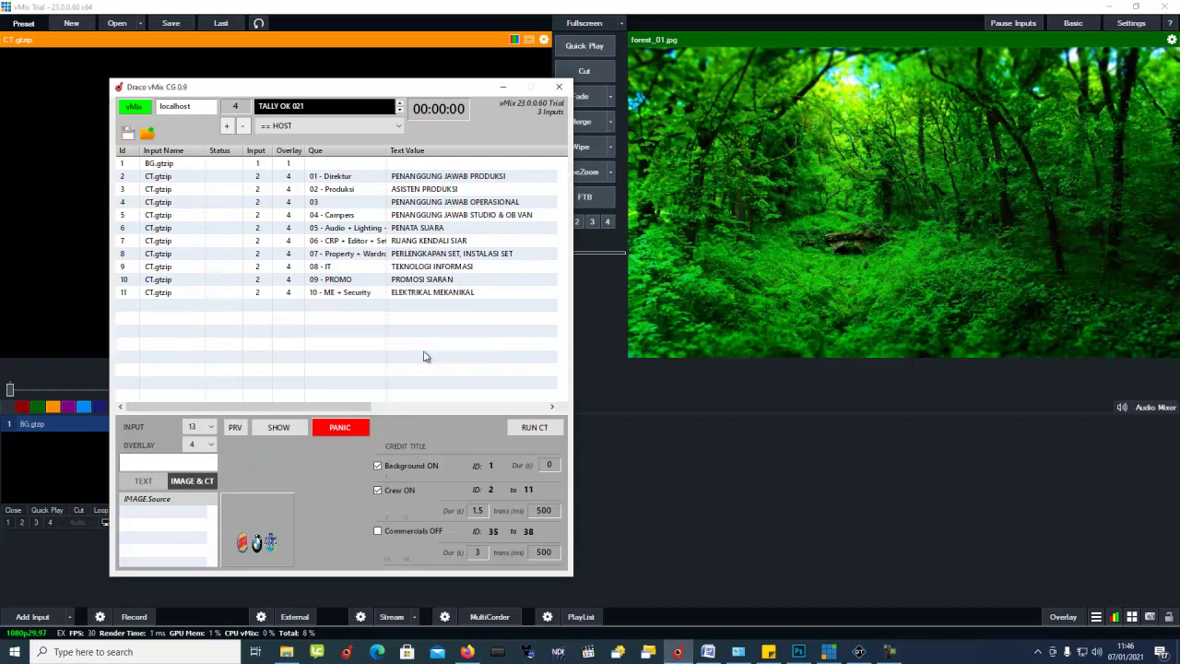
{"action": "left_click", "coordinate": [798, 652]}
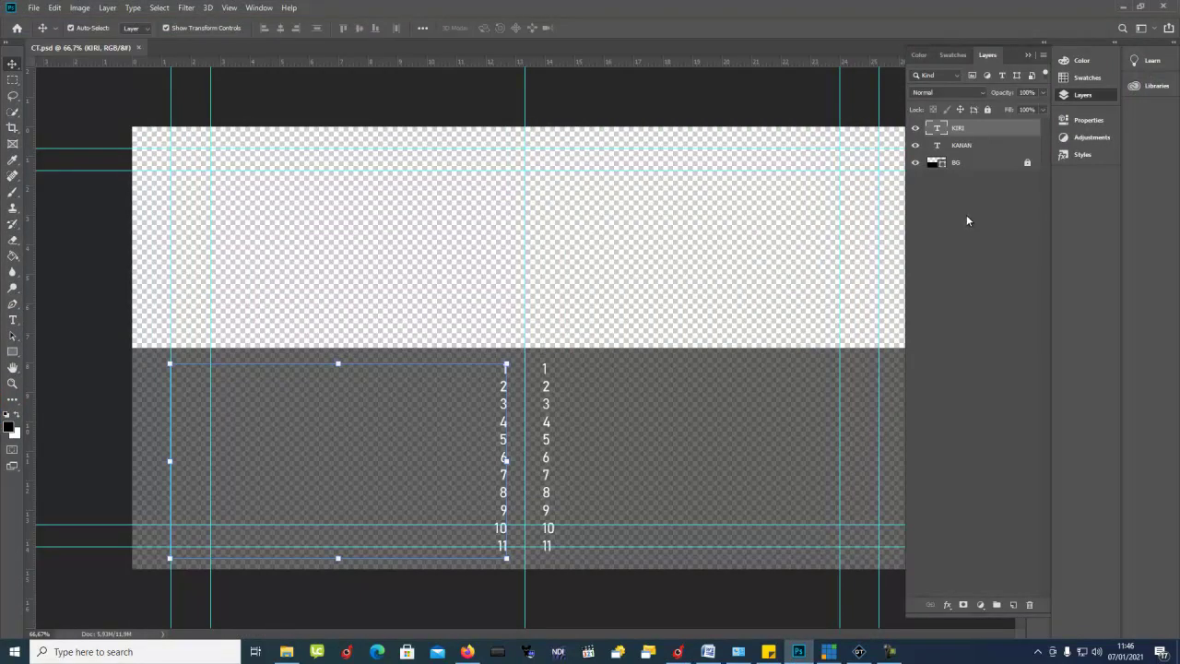
Step: Collapse the Layers panel to widen the canvas and leave the number column layer deselected
{"action": "left_click", "coordinate": [1026, 55]}
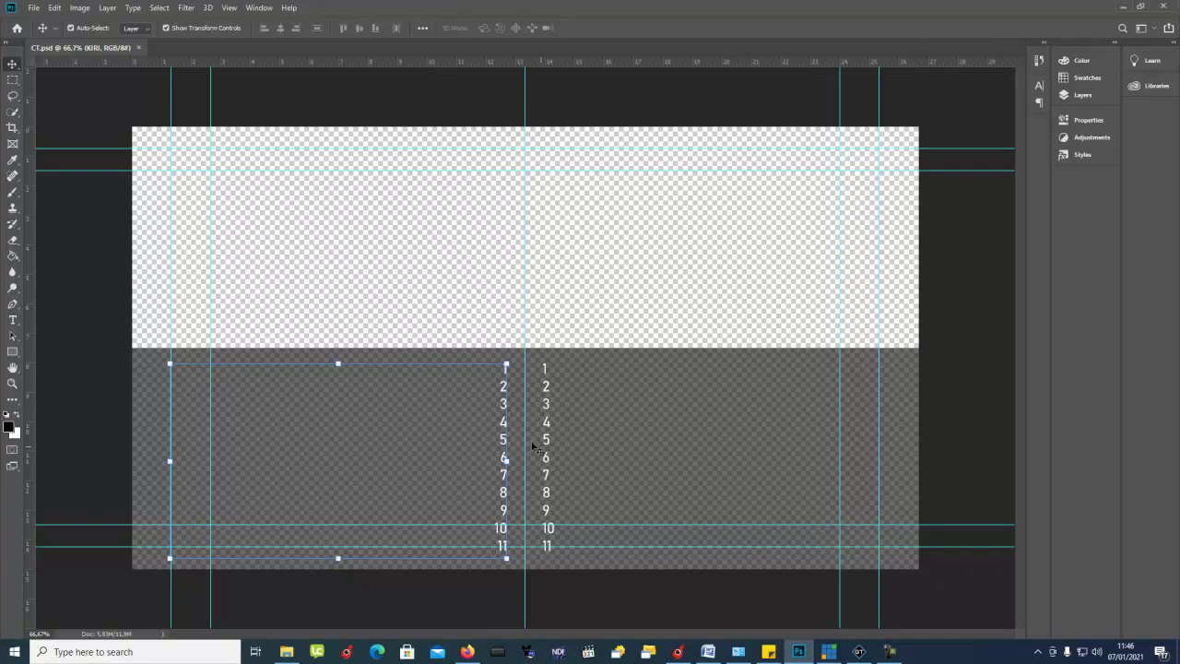
{"action": "left_click", "coordinate": [413, 290]}
{"action": "left_click", "coordinate": [504, 421]}
{"action": "left_click", "coordinate": [416, 277]}
Step: Save CT.psd as a new file named JUALANM in the Manual vMix CG folder
{"action": "left_click", "coordinate": [32, 7]}
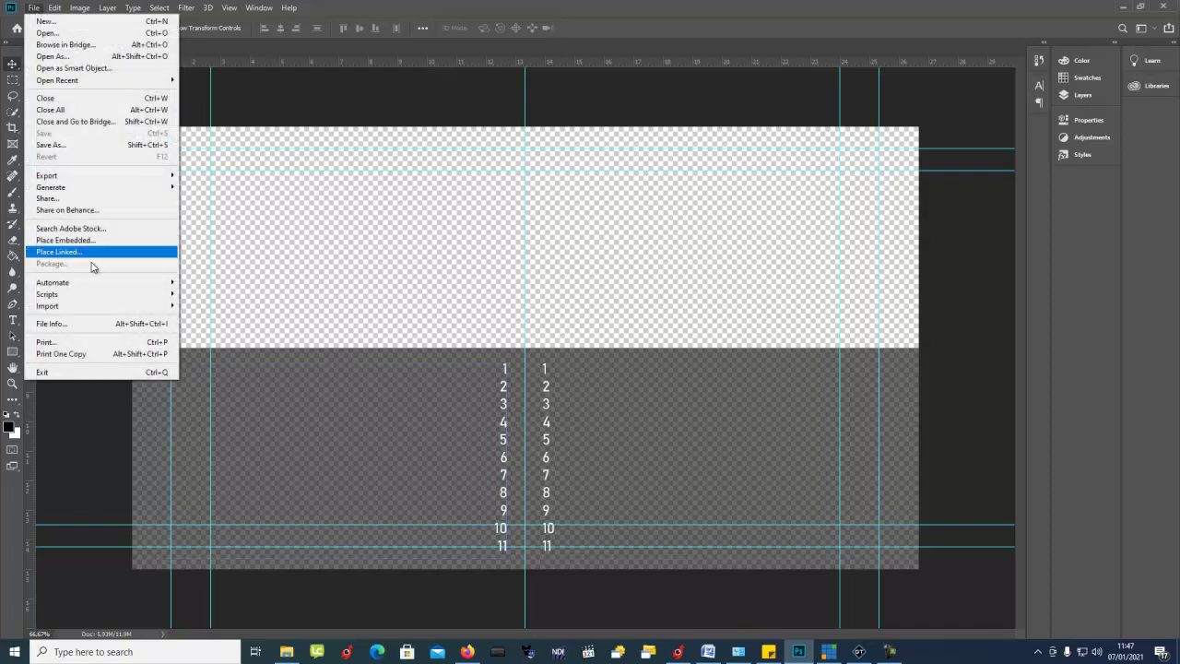
{"action": "left_click", "coordinate": [81, 145]}
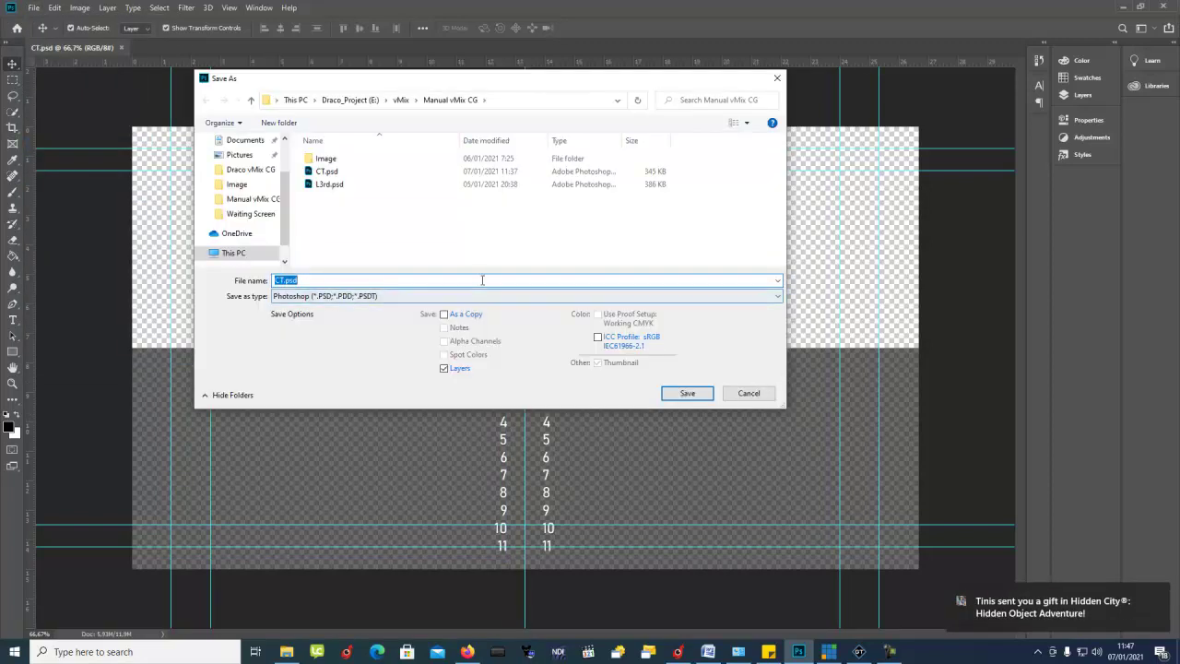
{"action": "type", "text": "lUALANM"}
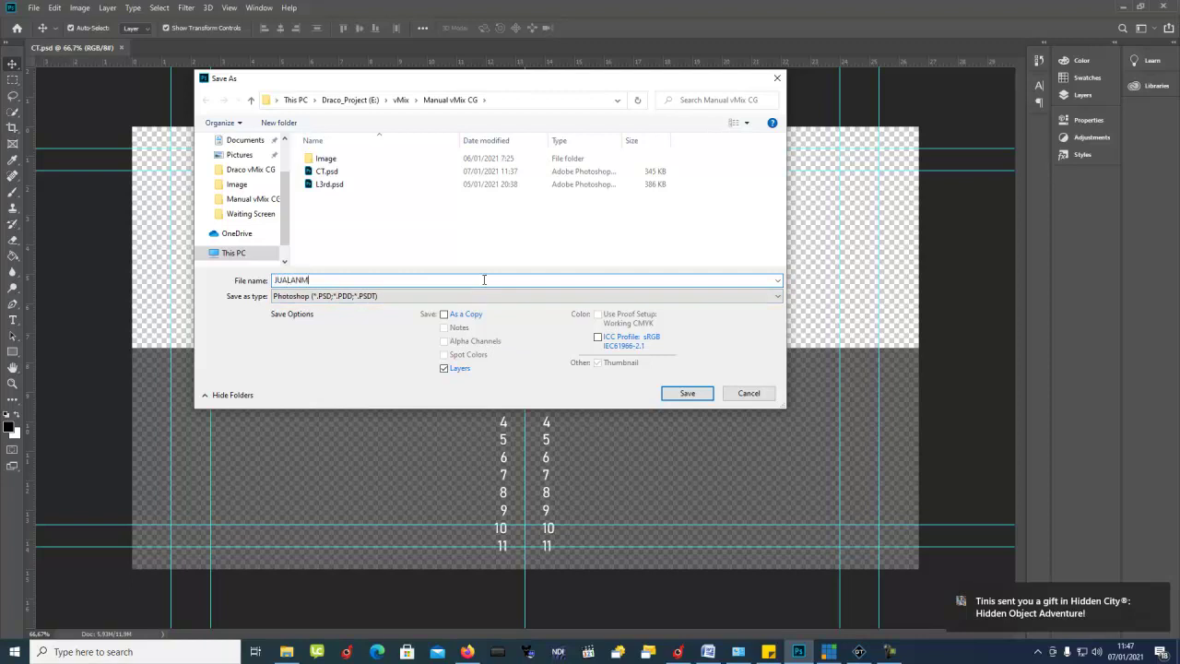